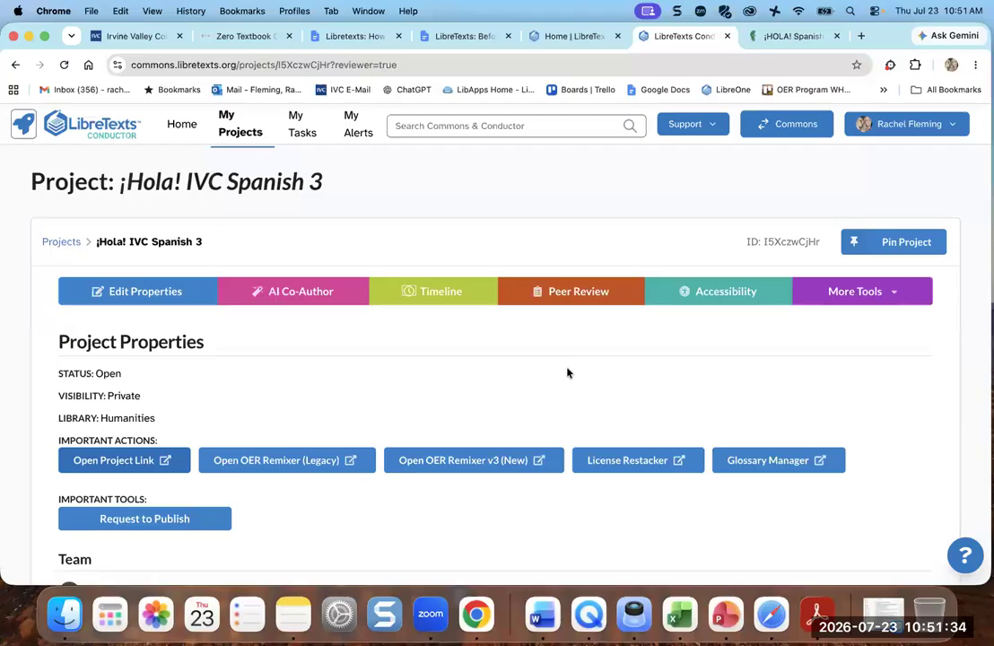
- Switch from the Conductor project to the ¡HOLA! Spanish 3 library book page
{"action": "left_click", "coordinate": [785, 37]}
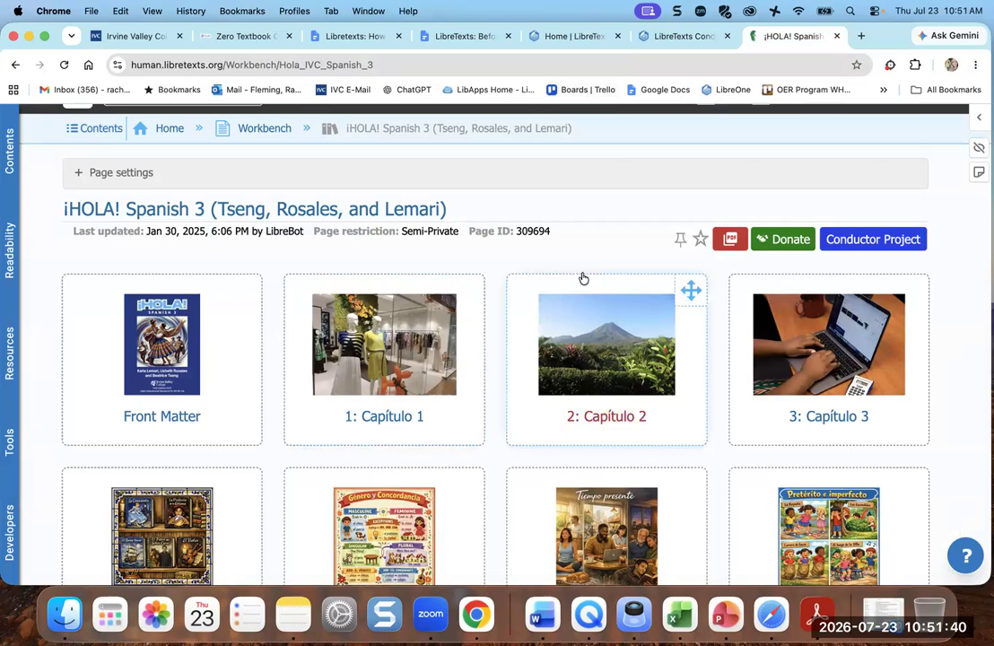
- Check the ¡HOLA! Spanish 3 book's web address, then return to the Conductor project page
{"action": "scroll", "coordinate": [581, 278], "scroll_direction": "up", "scroll_amount": 2}
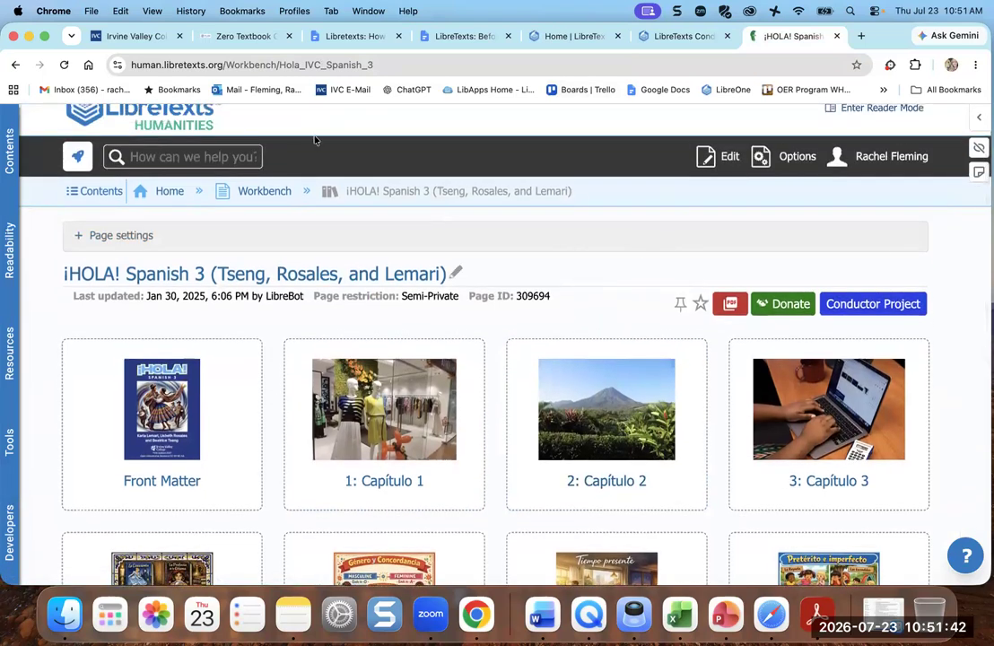
{"action": "left_click", "coordinate": [240, 63]}
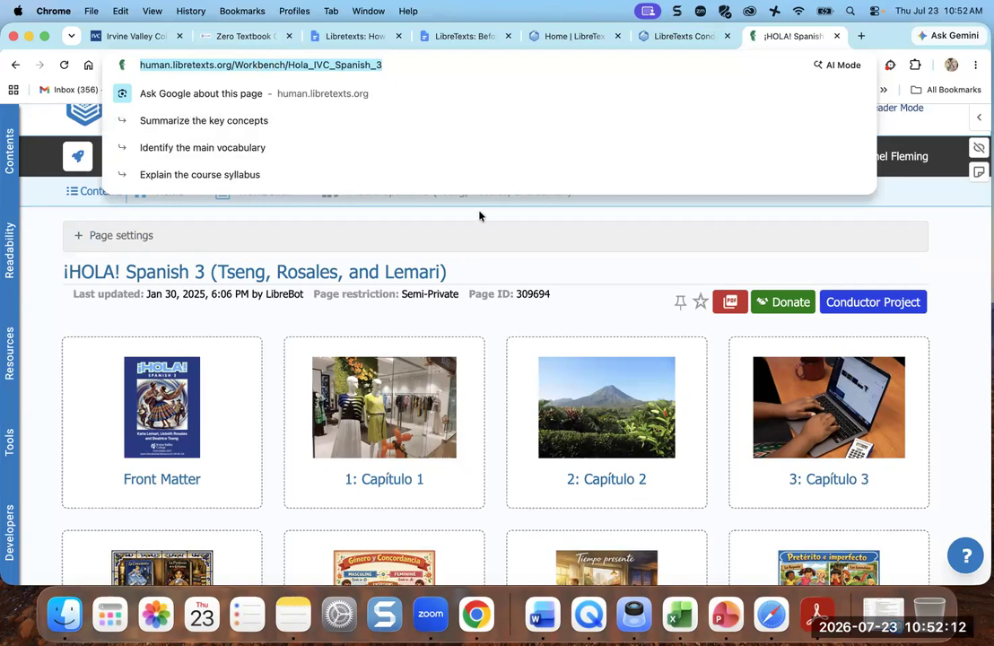
{"action": "key", "text": "Escape"}
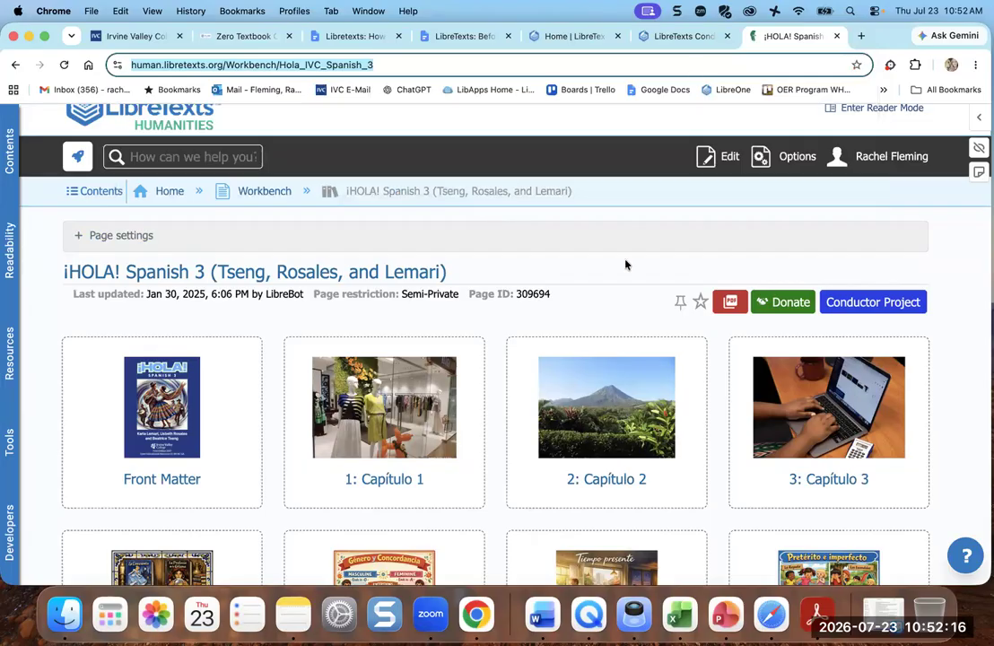
{"action": "left_click", "coordinate": [685, 36]}
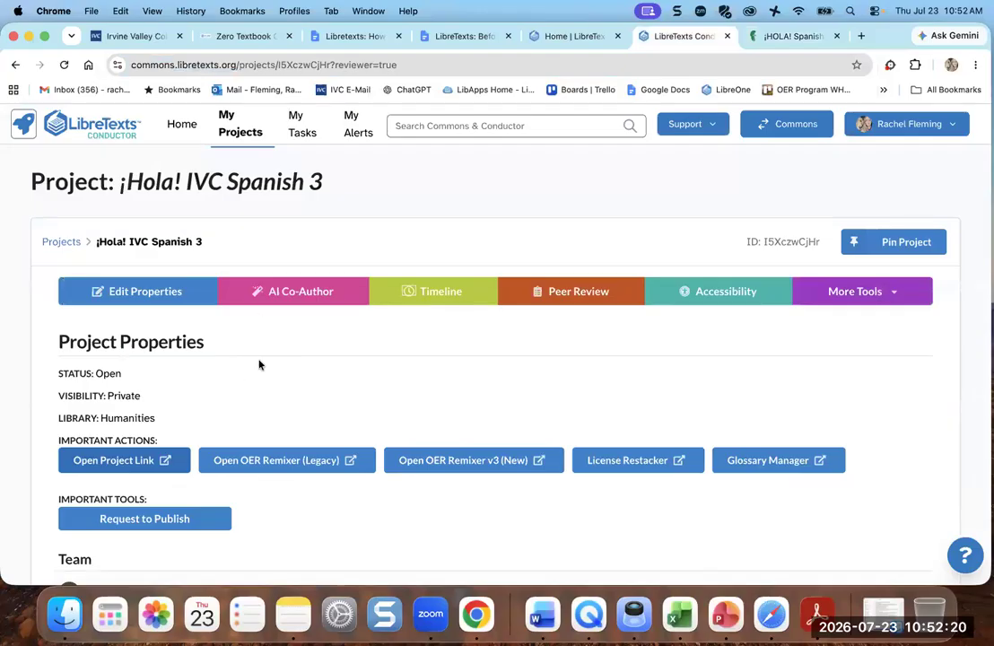
- In Edit Project Properties, set Status to Completed and keep the Harvesting classification
{"action": "scroll", "coordinate": [259, 362], "scroll_direction": "down", "scroll_amount": 2}
{"action": "left_click", "coordinate": [139, 213]}
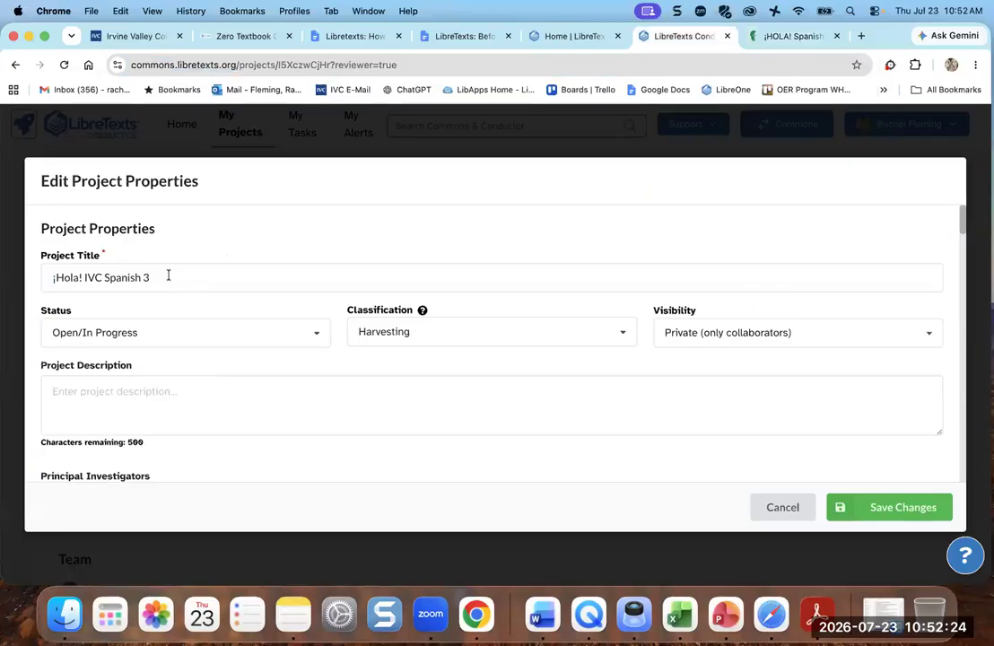
{"action": "scroll", "coordinate": [167, 276], "scroll_direction": "down", "scroll_amount": 1}
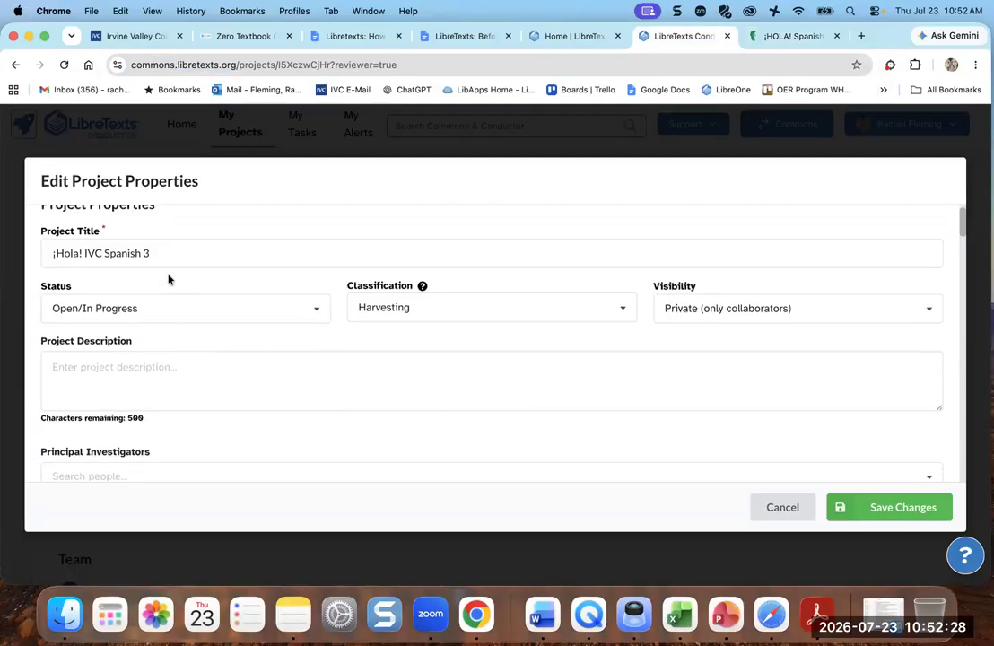
{"action": "scroll", "coordinate": [168, 279], "scroll_direction": "down", "scroll_amount": 1}
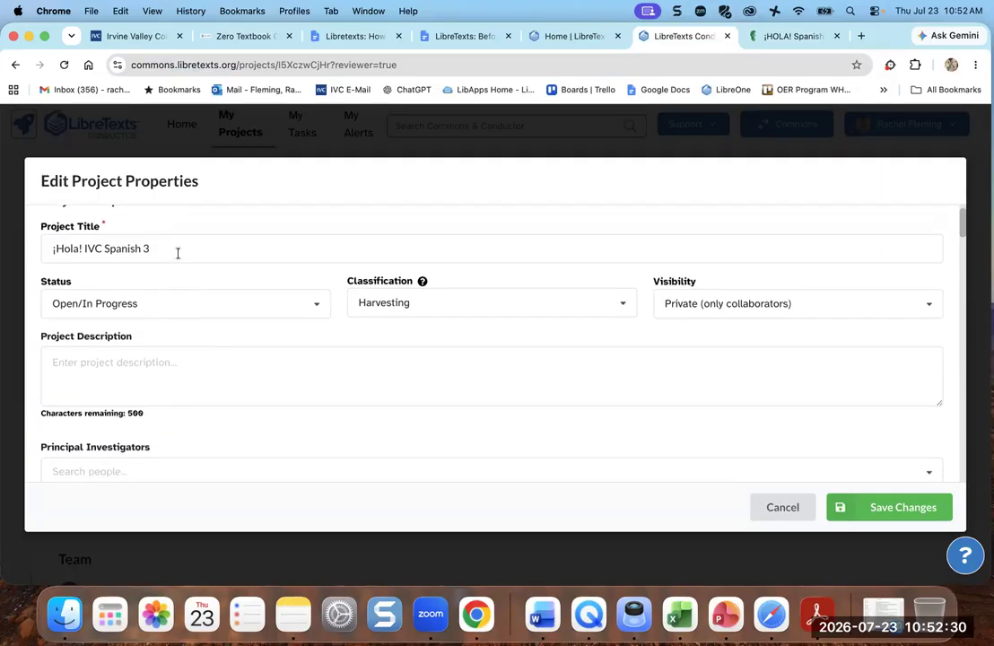
{"action": "left_click", "coordinate": [178, 310]}
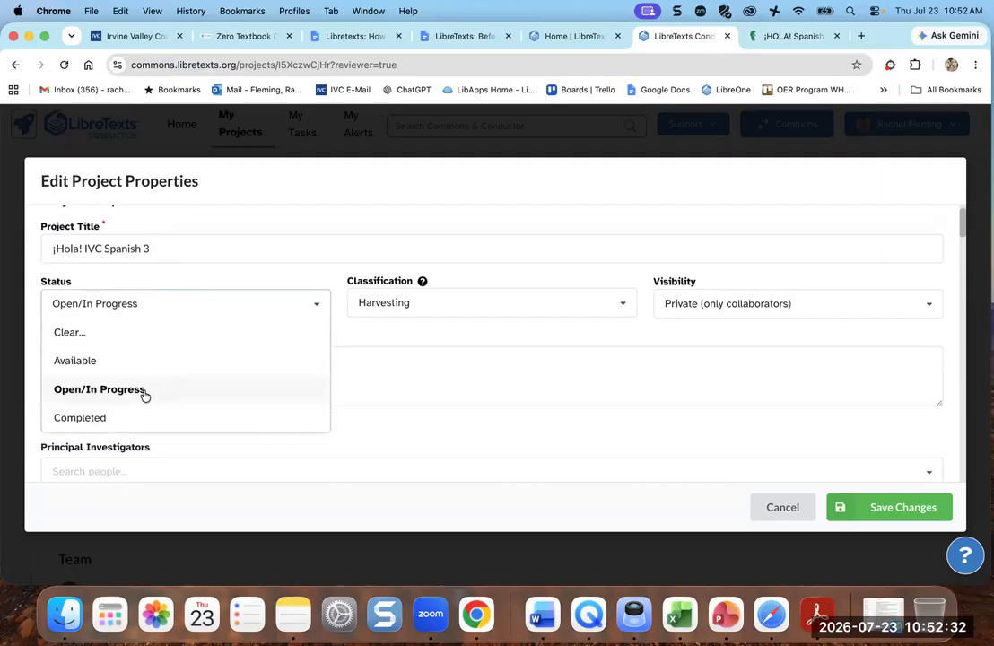
{"action": "left_click", "coordinate": [144, 417]}
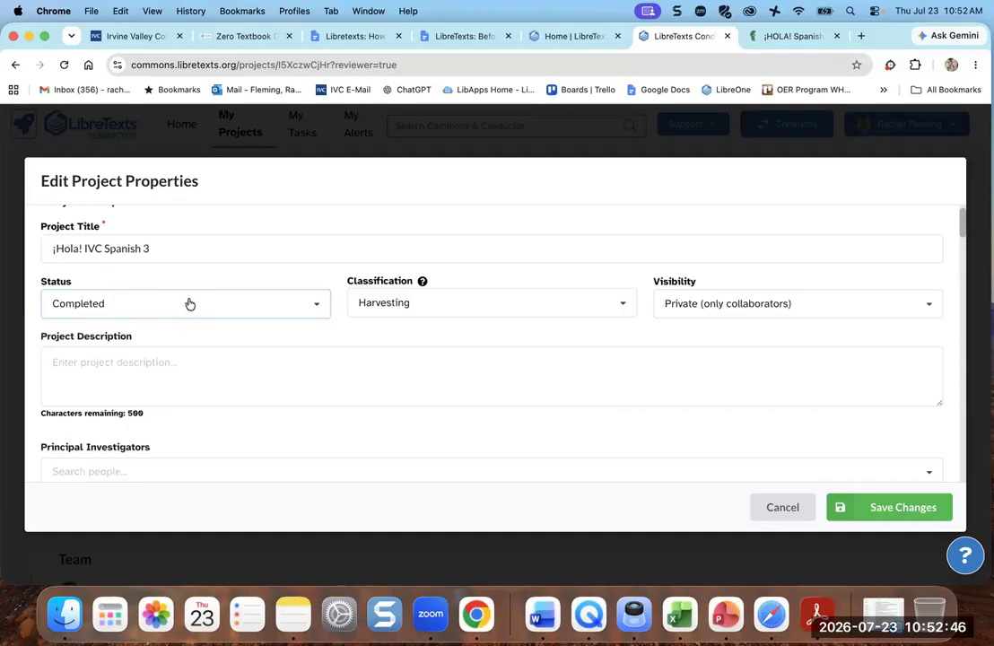
{"action": "left_click", "coordinate": [487, 306]}
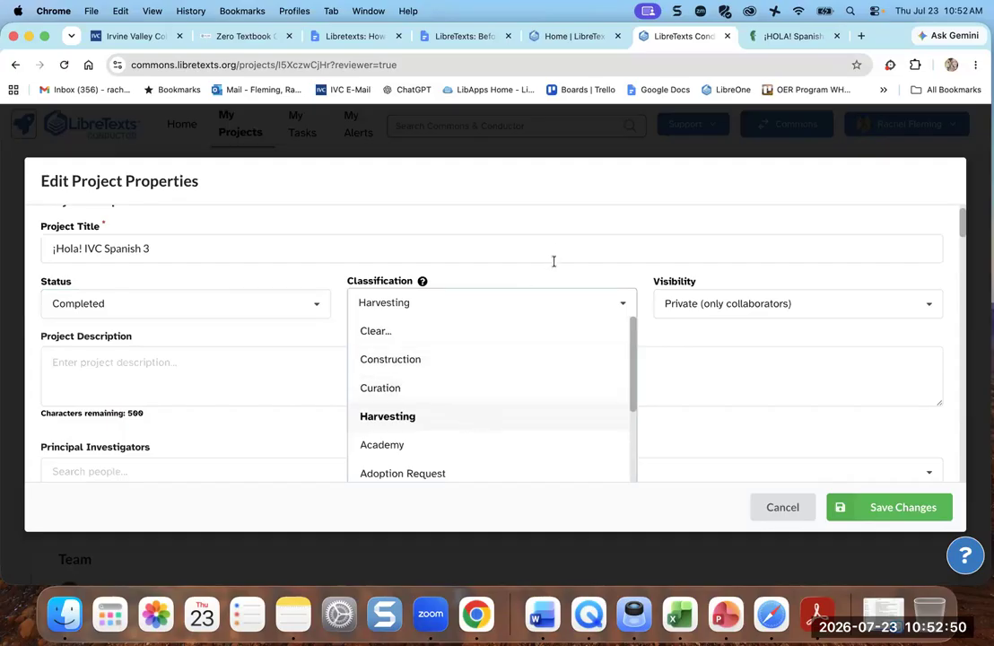
{"action": "left_click", "coordinate": [724, 264]}
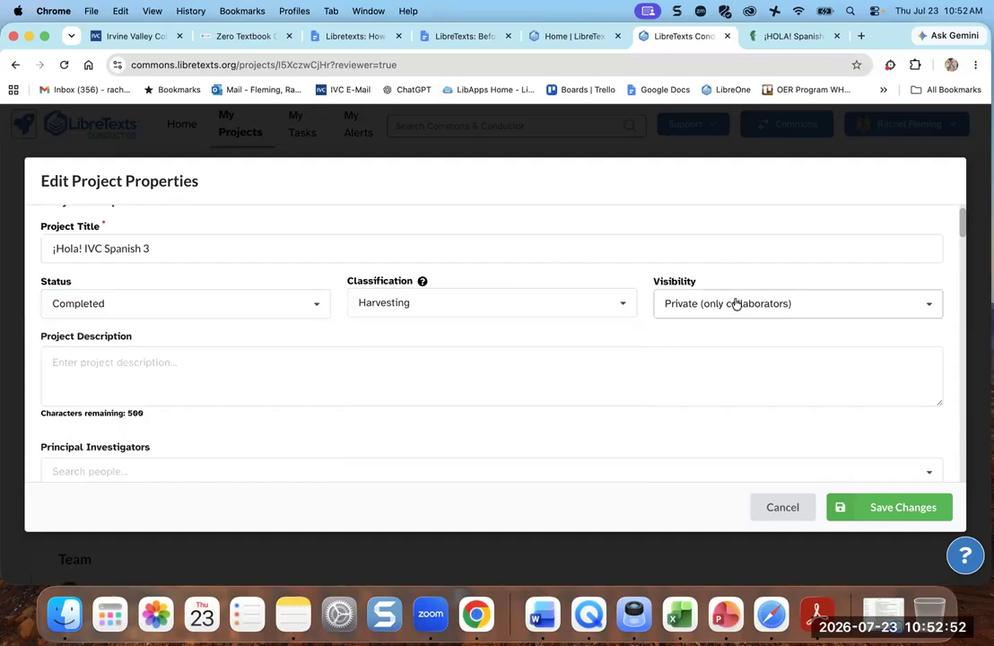
{"action": "scroll", "coordinate": [755, 313], "scroll_direction": "down", "scroll_amount": 2}
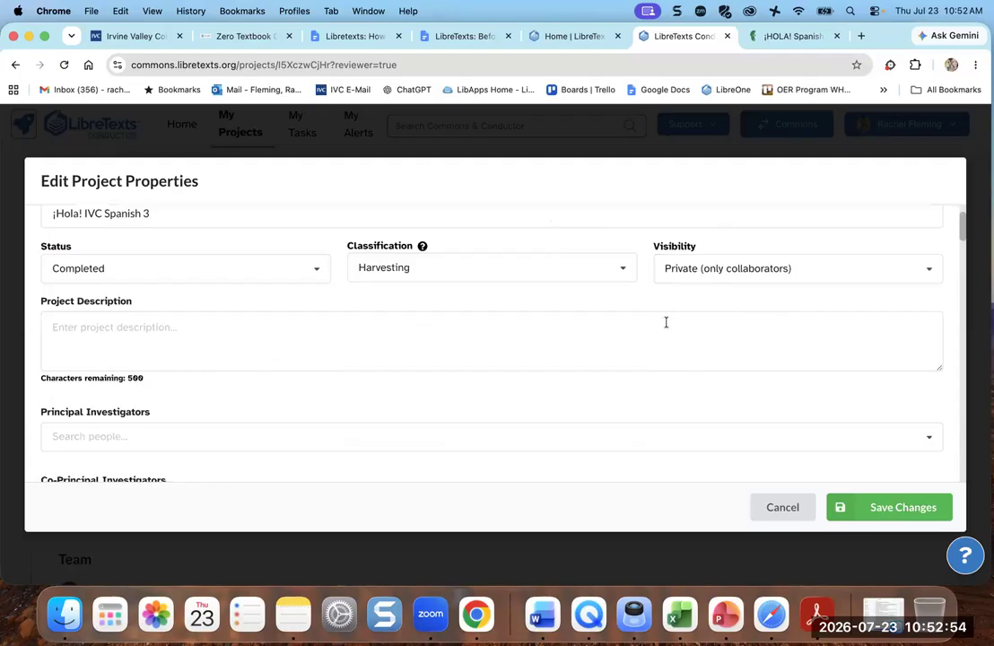
- Add the project tags spanish, SPAN and Español
{"action": "left_click", "coordinate": [162, 330]}
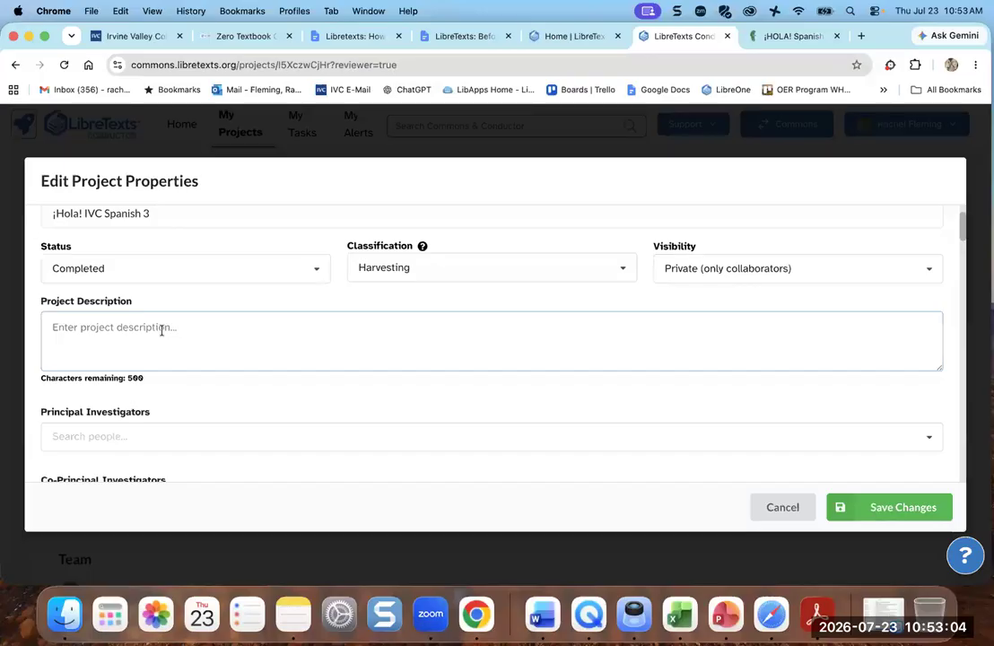
{"action": "scroll", "coordinate": [239, 406], "scroll_direction": "down", "scroll_amount": 3}
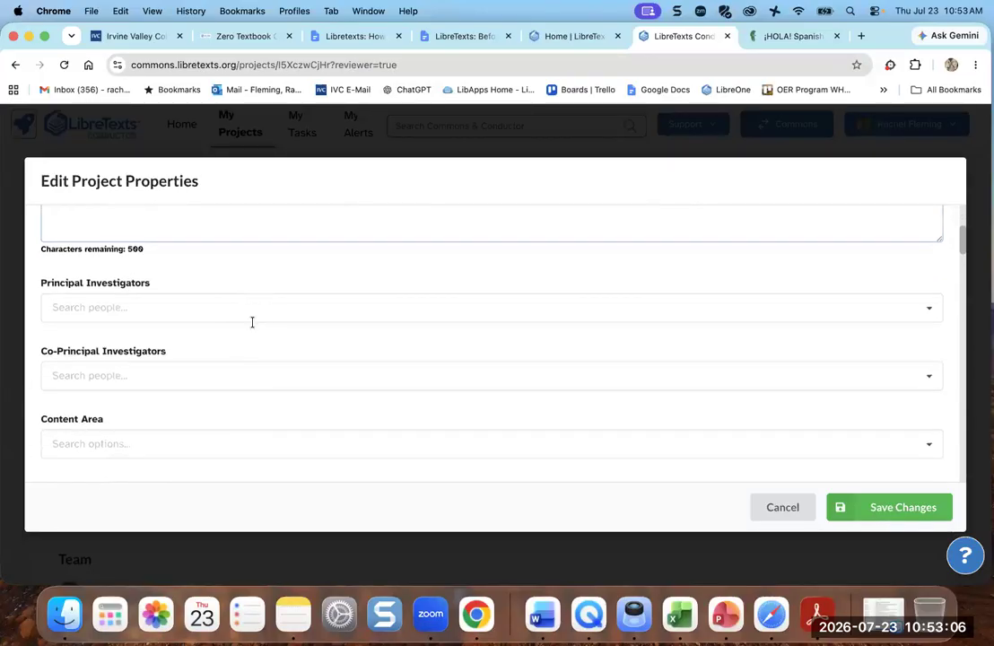
{"action": "scroll", "coordinate": [279, 303], "scroll_direction": "down", "scroll_amount": 4}
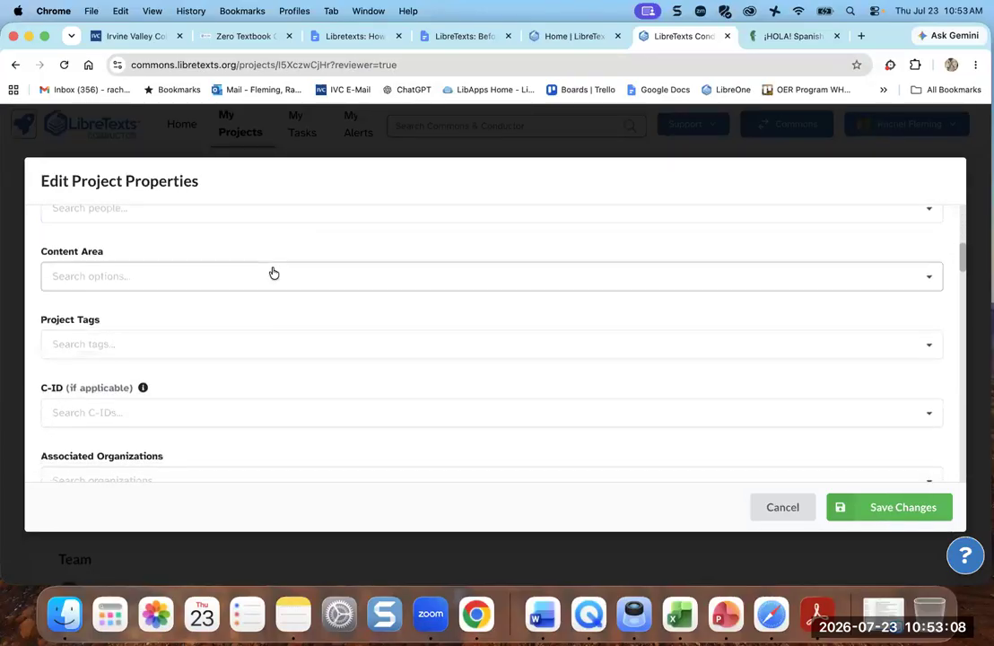
{"action": "scroll", "coordinate": [276, 293], "scroll_direction": "down", "scroll_amount": 2}
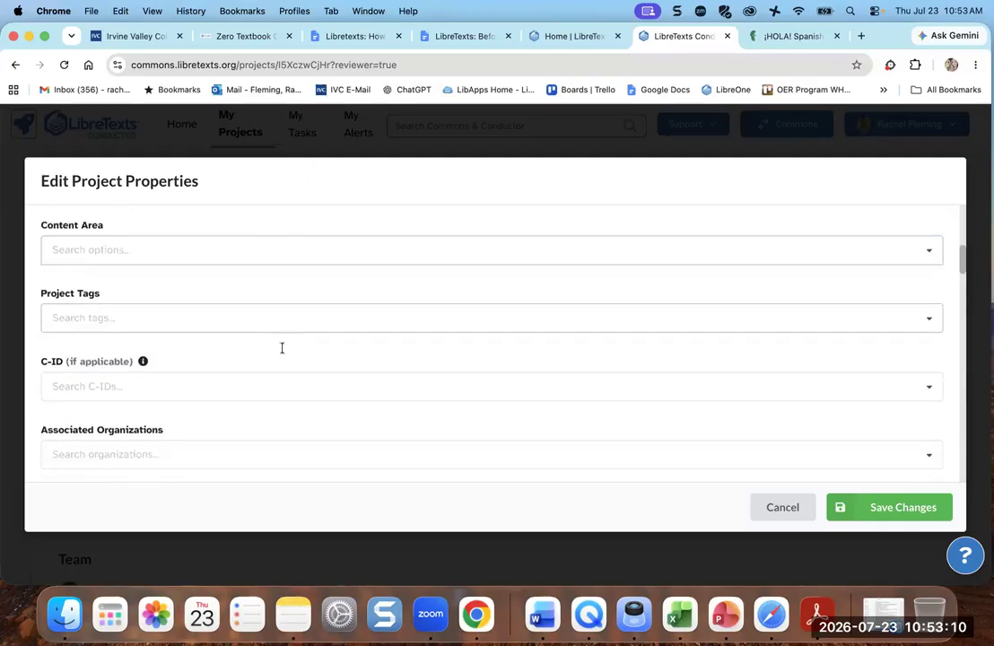
{"action": "left_click", "coordinate": [276, 289]}
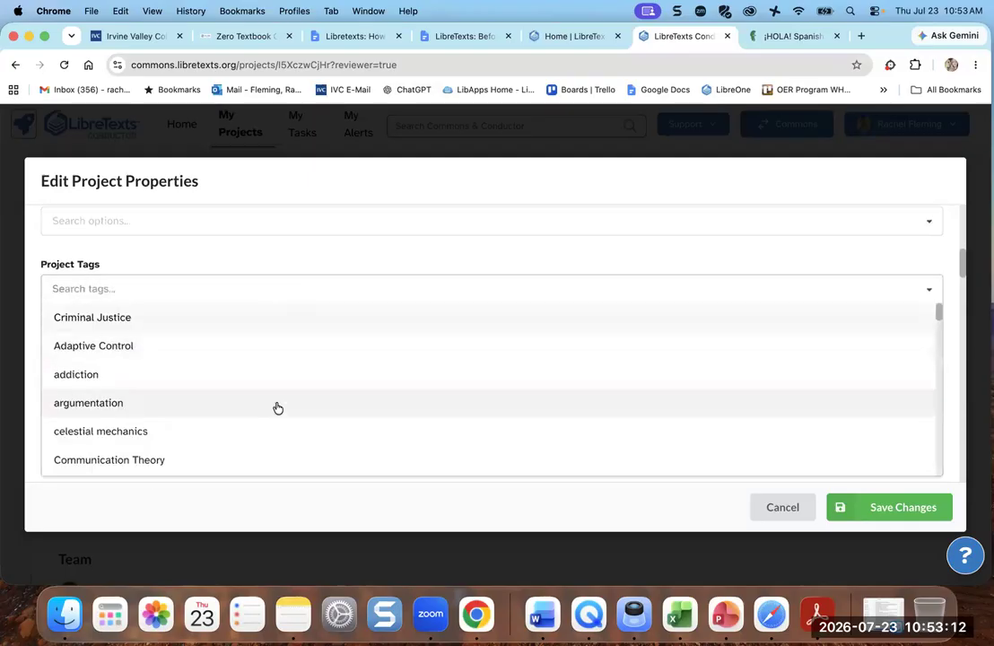
{"action": "scroll", "coordinate": [278, 408], "scroll_direction": "down", "scroll_amount": 1}
{"action": "scroll", "coordinate": [278, 408], "scroll_direction": "down", "scroll_amount": 12}
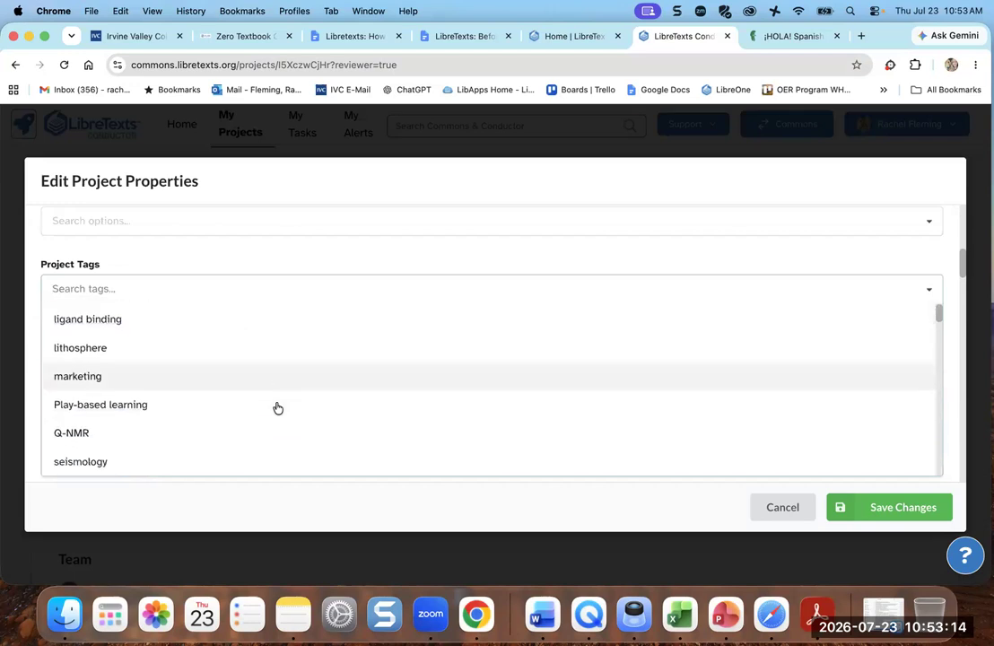
{"action": "scroll", "coordinate": [278, 408], "scroll_direction": "down", "scroll_amount": 8}
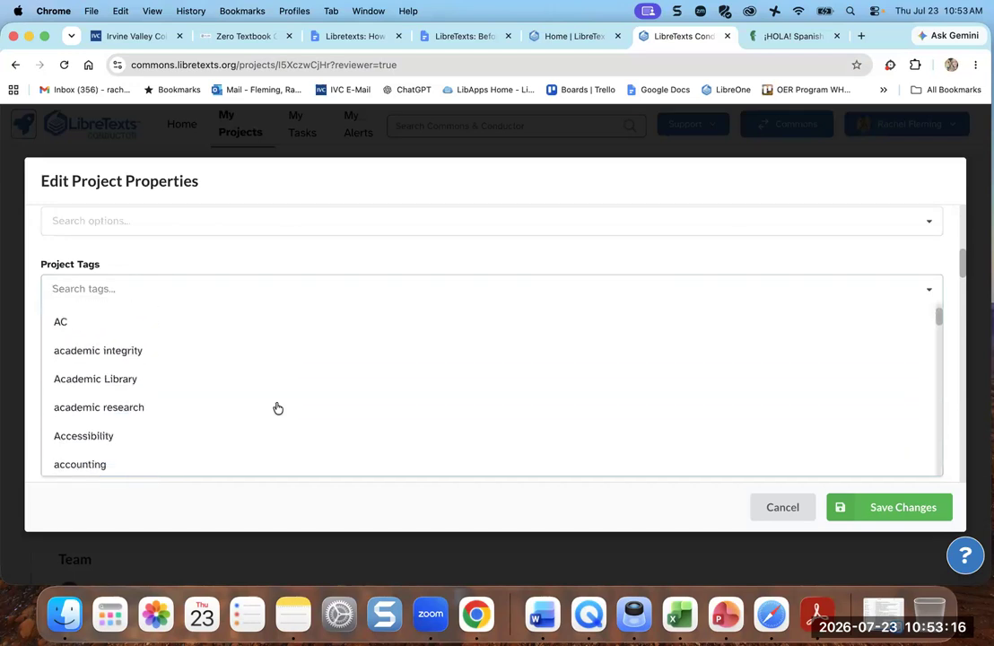
{"action": "scroll", "coordinate": [279, 409], "scroll_direction": "down", "scroll_amount": 8}
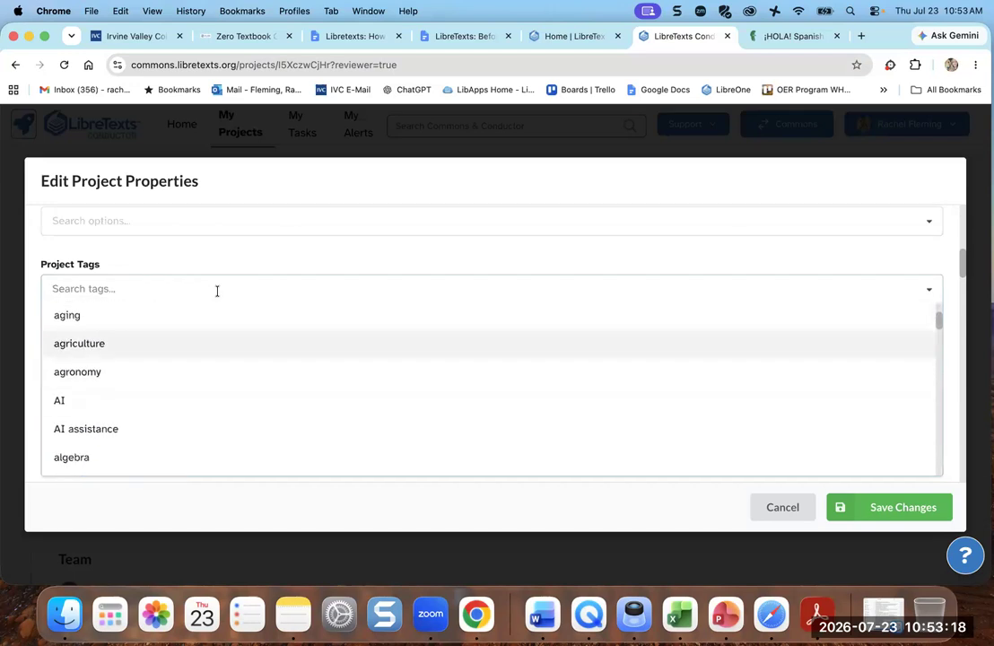
{"action": "type", "text": "span"}
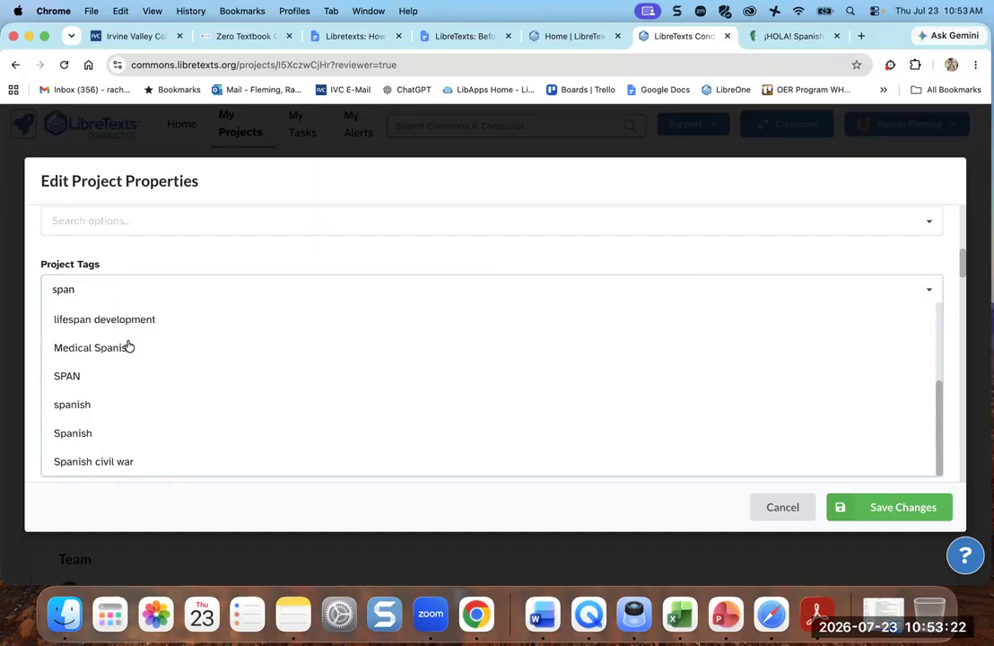
{"action": "left_click", "coordinate": [86, 404]}
{"action": "type", "text": "span"}
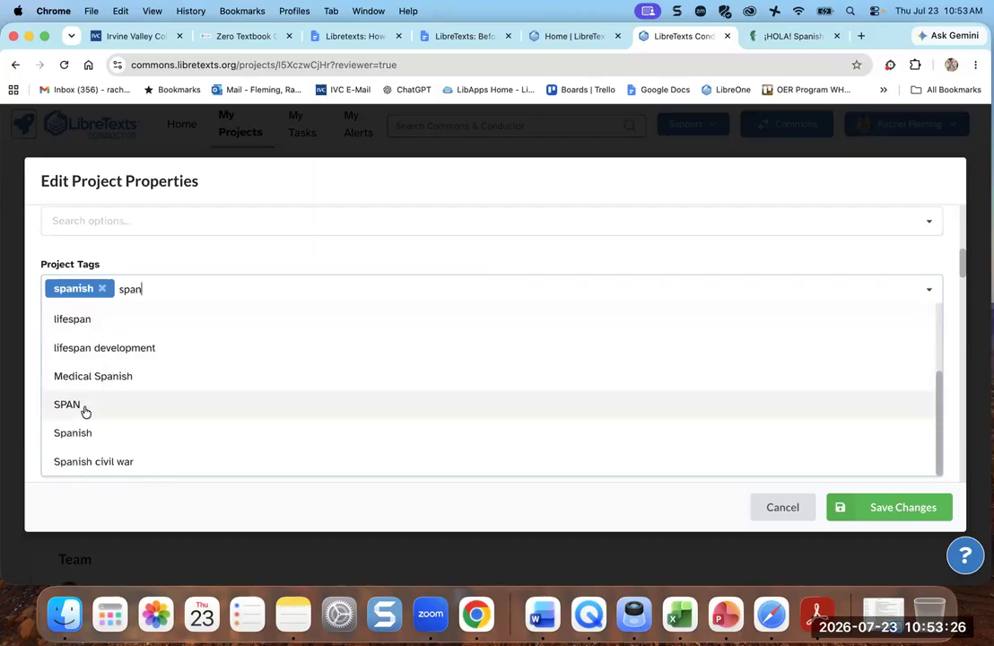
{"action": "left_click", "coordinate": [81, 405]}
{"action": "type", "text": "esp"}
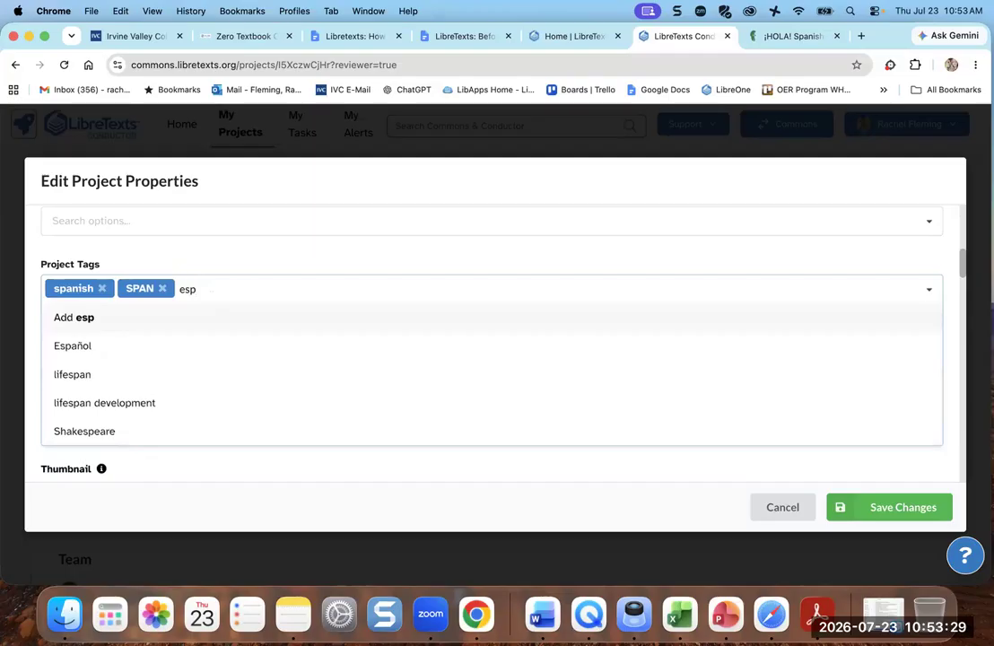
{"action": "left_click", "coordinate": [140, 348]}
{"action": "left_click", "coordinate": [222, 255]}
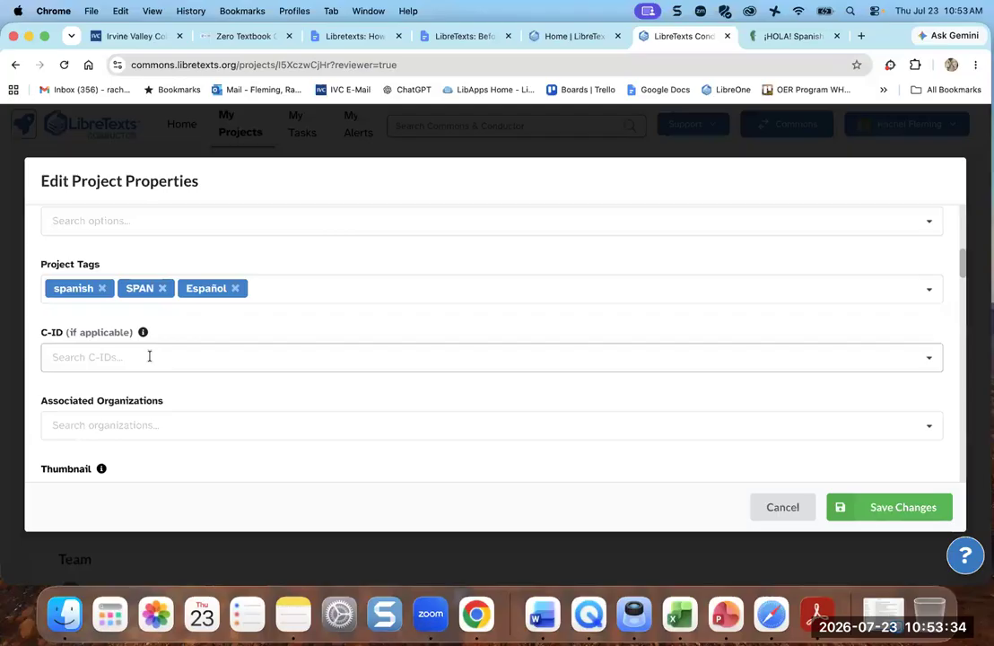
- Search the C-ID list for 'span' and close it without choosing a course
{"action": "left_click", "coordinate": [149, 356]}
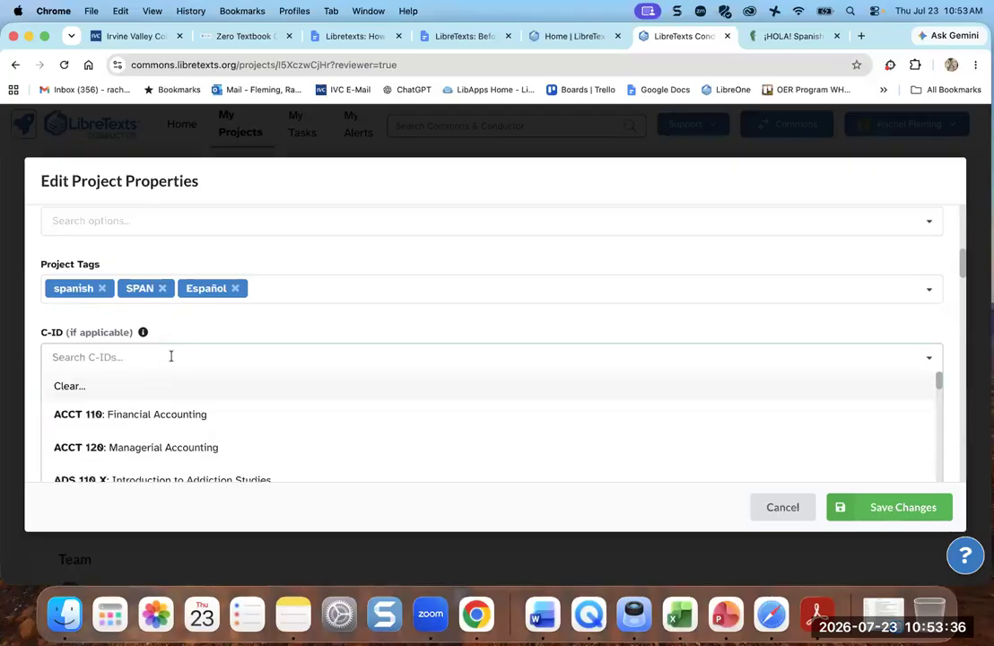
{"action": "type", "text": "span"}
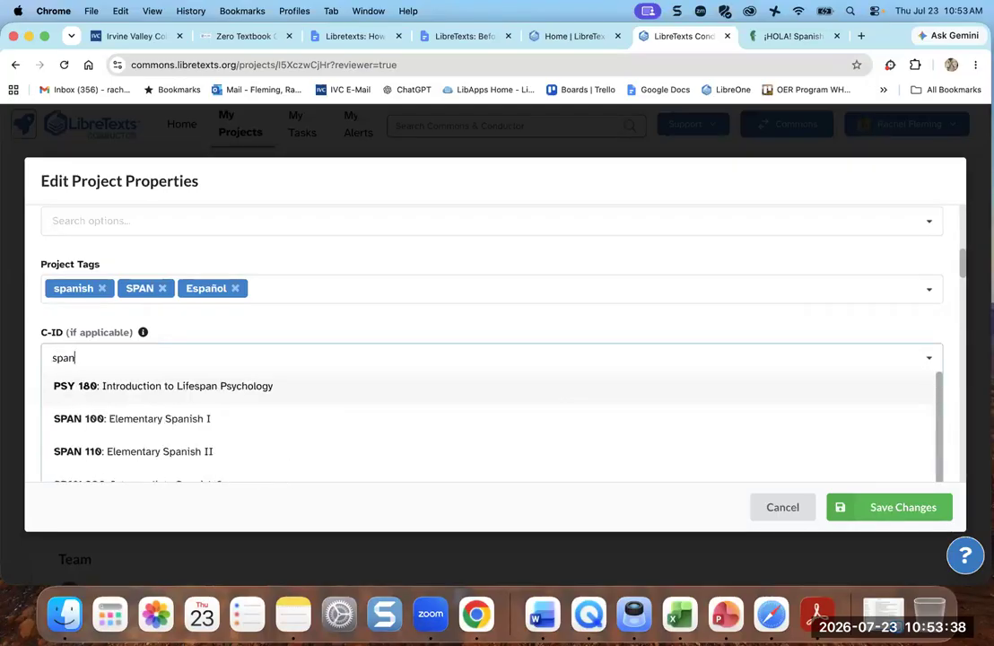
{"action": "scroll", "coordinate": [192, 443], "scroll_direction": "down", "scroll_amount": 3}
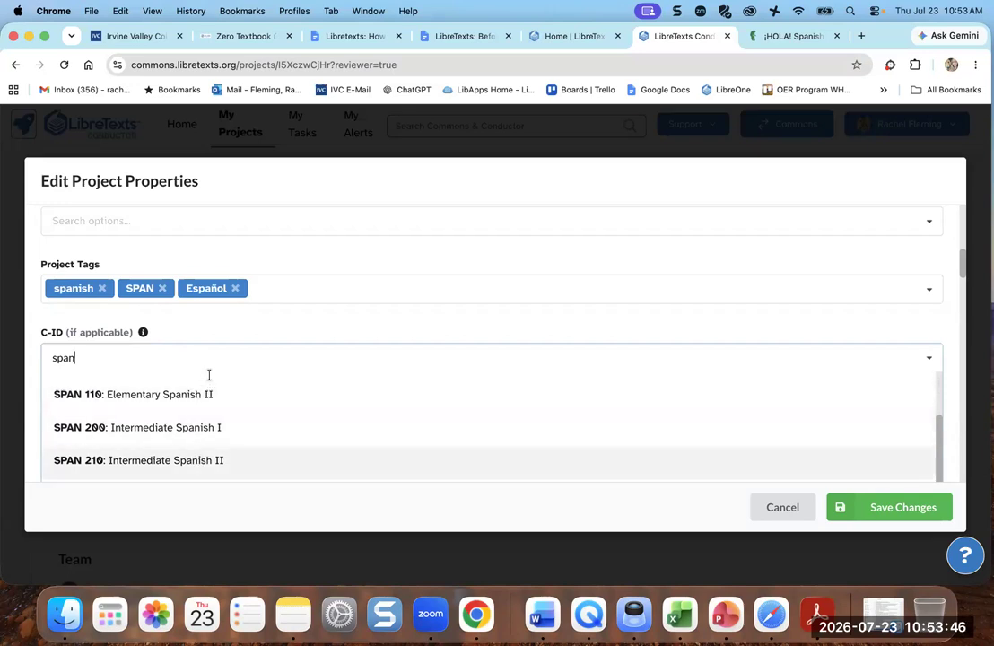
{"action": "left_click", "coordinate": [206, 328]}
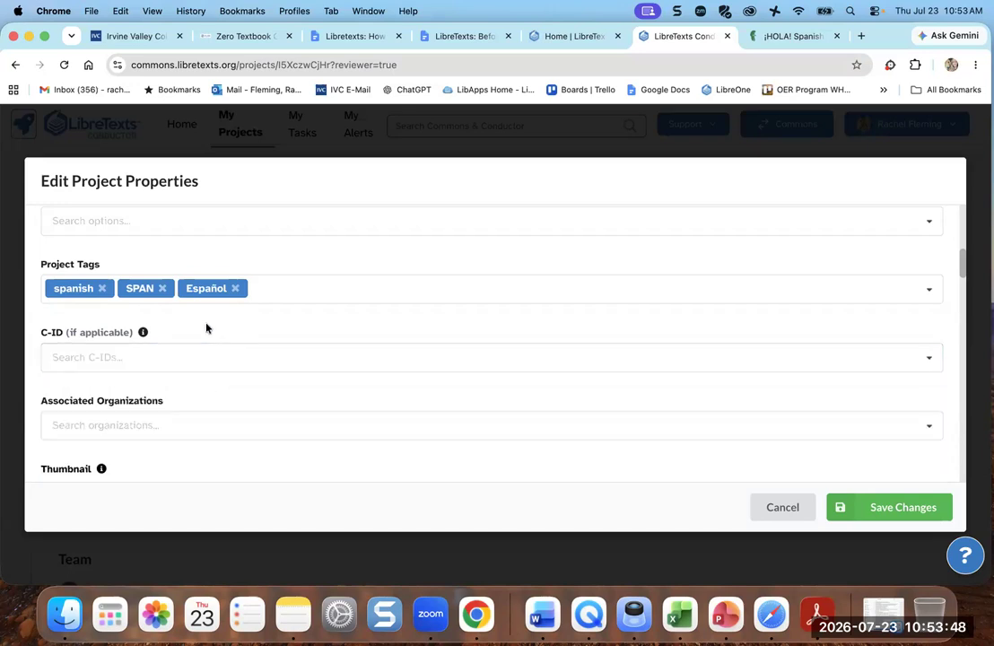
- Enter the source author's full name in the Source Properties Author field
{"action": "scroll", "coordinate": [206, 328], "scroll_direction": "down", "scroll_amount": 1}
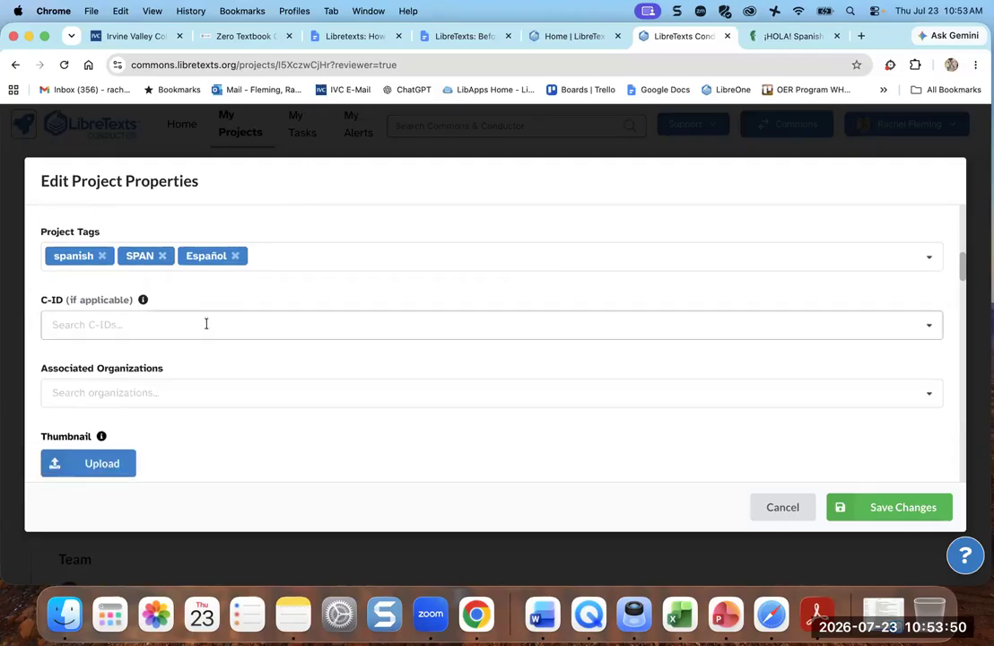
{"action": "scroll", "coordinate": [206, 323], "scroll_direction": "down", "scroll_amount": 3}
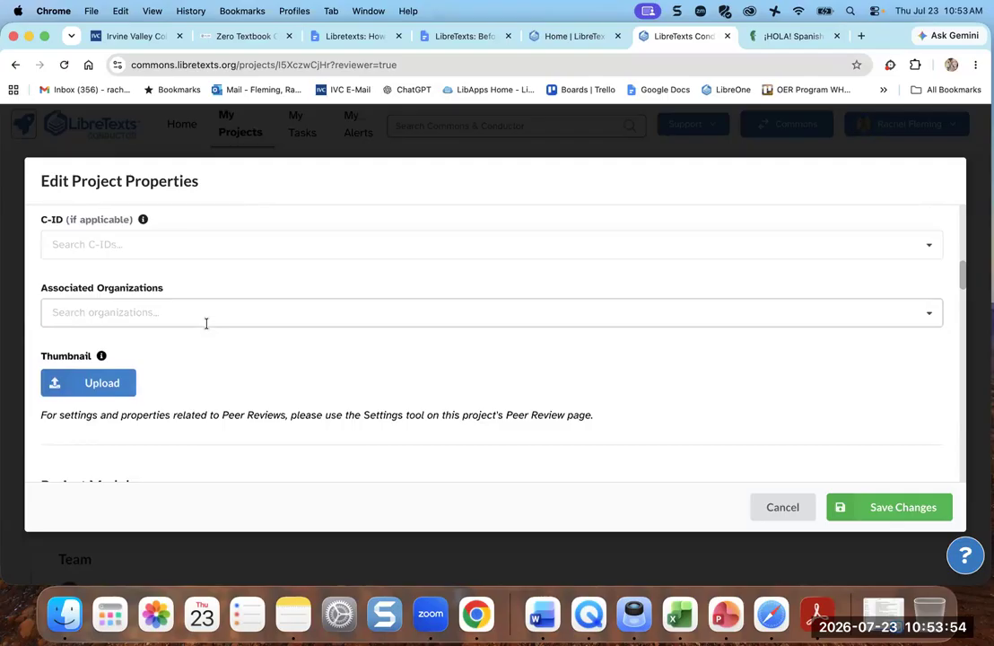
{"action": "scroll", "coordinate": [206, 324], "scroll_direction": "down", "scroll_amount": 1}
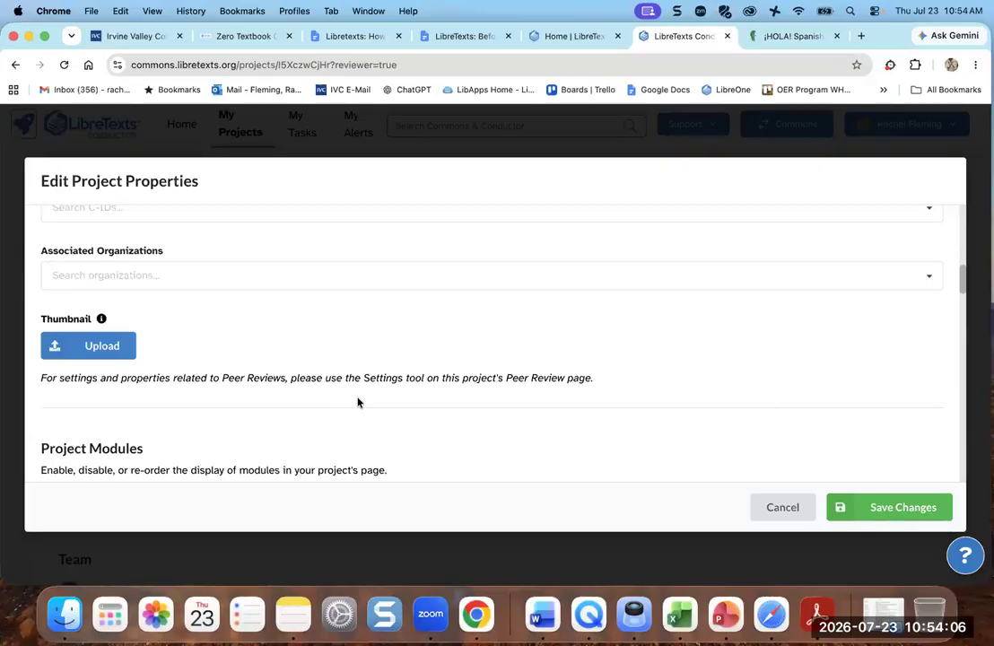
{"action": "scroll", "coordinate": [357, 402], "scroll_direction": "down", "scroll_amount": 8}
{"action": "scroll", "coordinate": [356, 398], "scroll_direction": "down", "scroll_amount": 3}
{"action": "scroll", "coordinate": [212, 308], "scroll_direction": "down", "scroll_amount": 4}
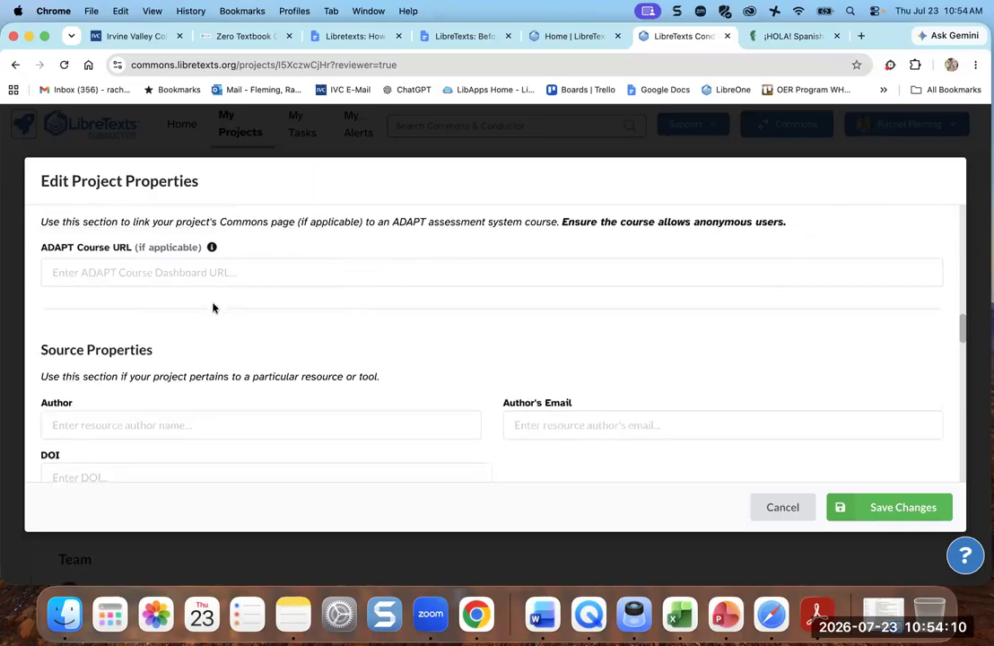
{"action": "scroll", "coordinate": [213, 307], "scroll_direction": "up", "scroll_amount": 4}
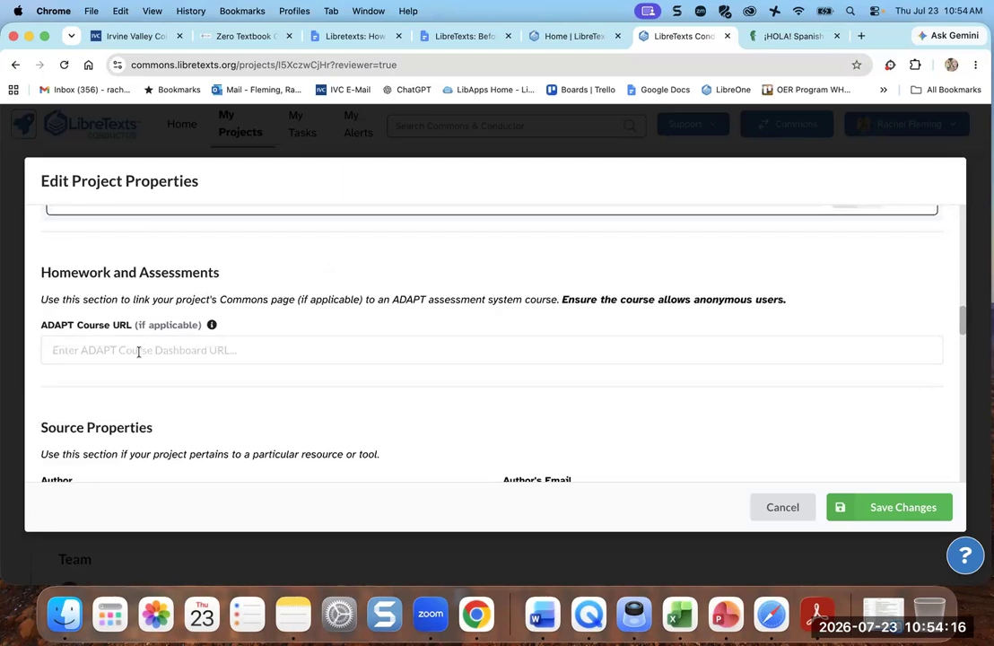
{"action": "scroll", "coordinate": [139, 352], "scroll_direction": "down", "scroll_amount": 4}
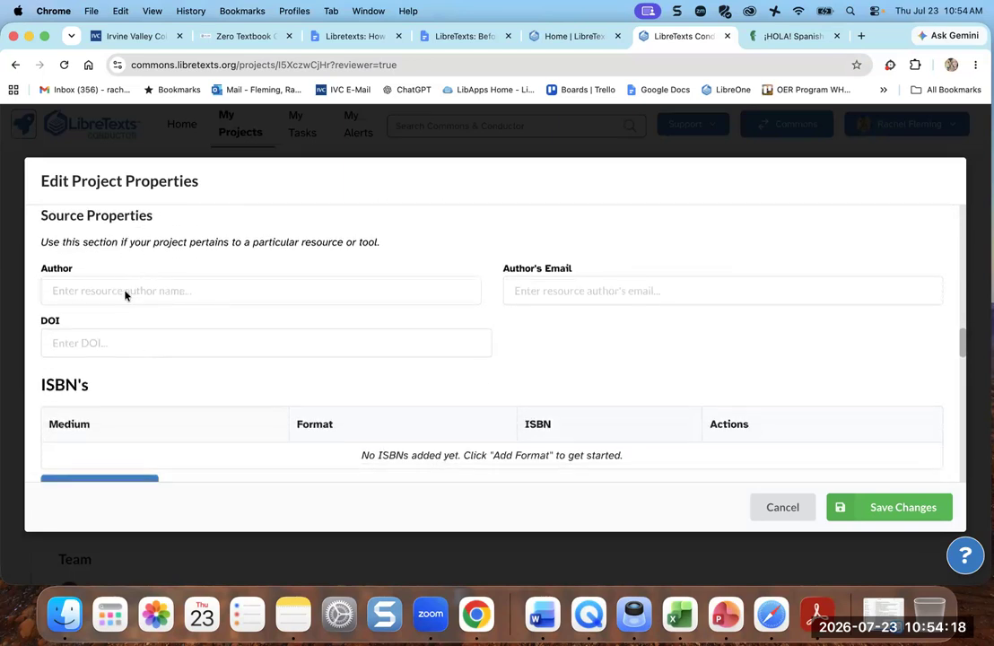
{"action": "left_click", "coordinate": [126, 293]}
{"action": "type", "text": "be"}
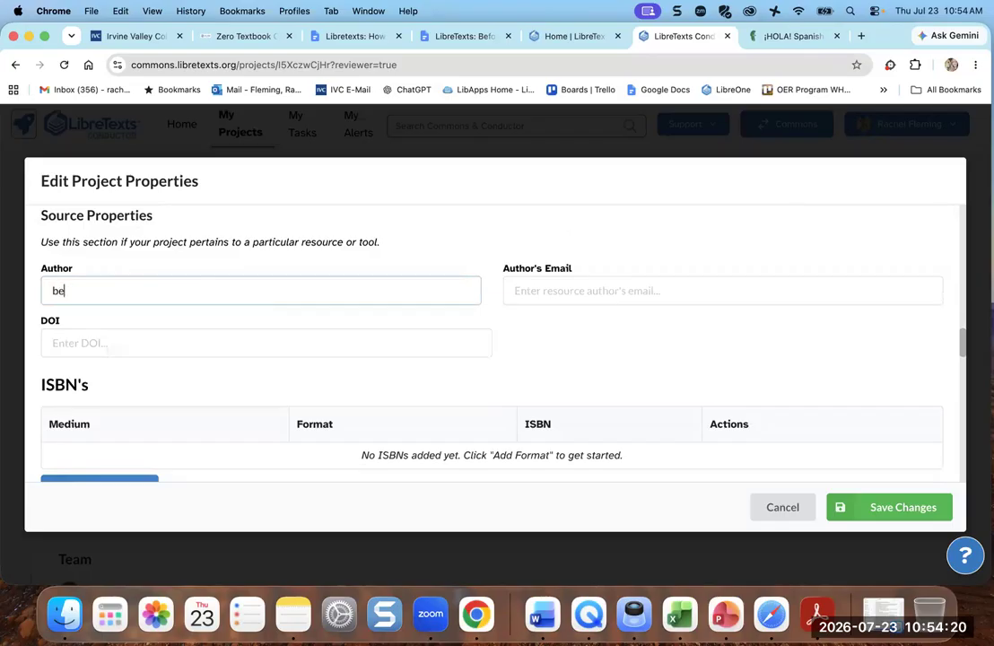
{"action": "key", "text": "BackSpace"}
{"action": "type", "text": "Beatrice Tsang"}
- Enter the author's e-mail address in the Author's Email field
{"action": "left_click", "coordinate": [540, 292]}
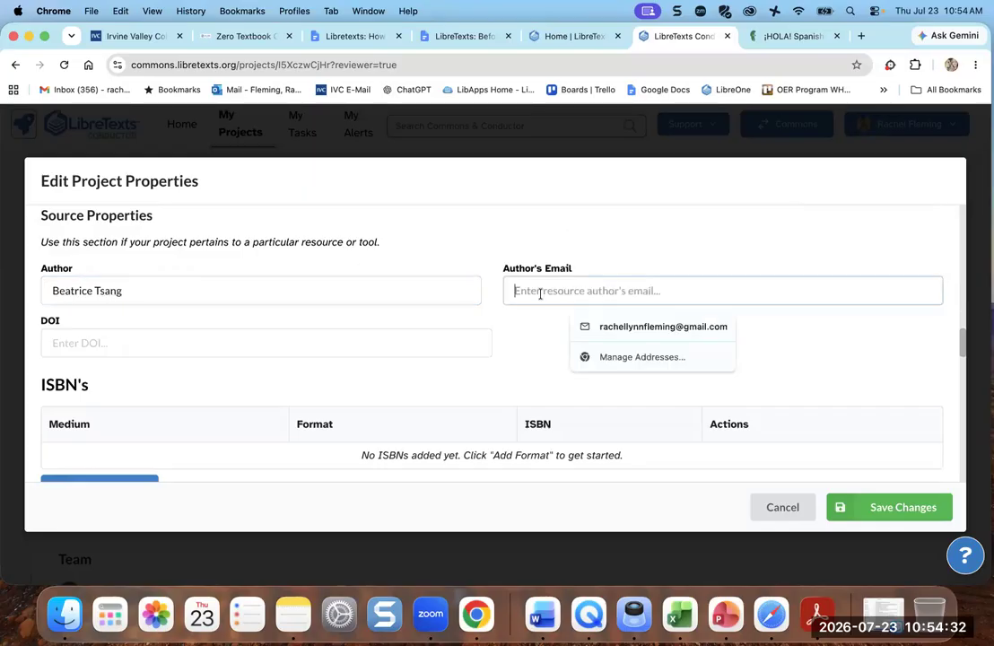
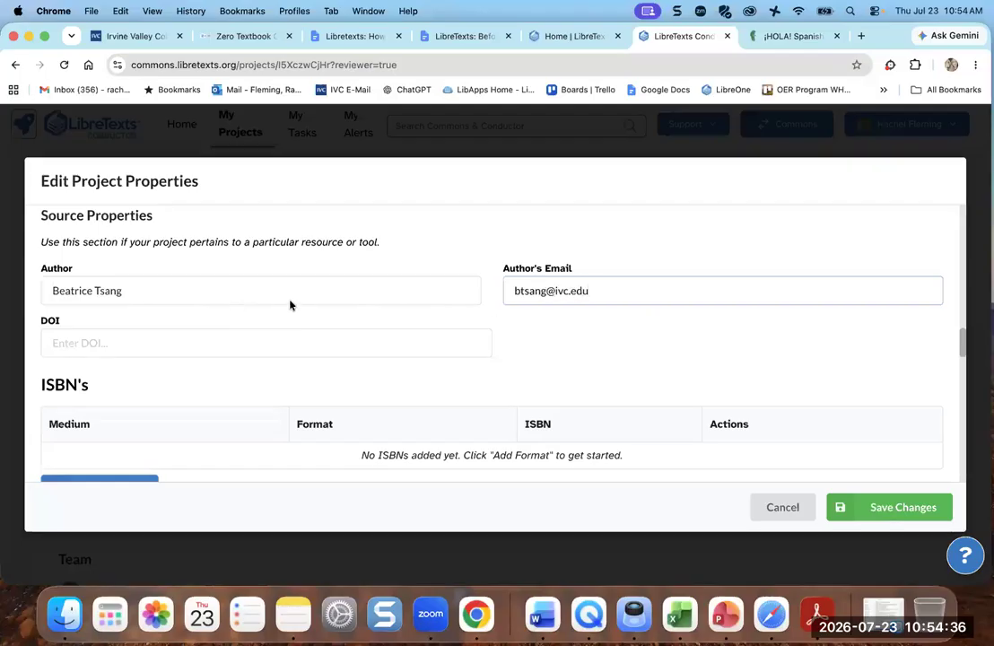
- Set the Original Publication Date to 07/23/2026
{"action": "scroll", "coordinate": [578, 329], "scroll_direction": "down", "scroll_amount": 3}
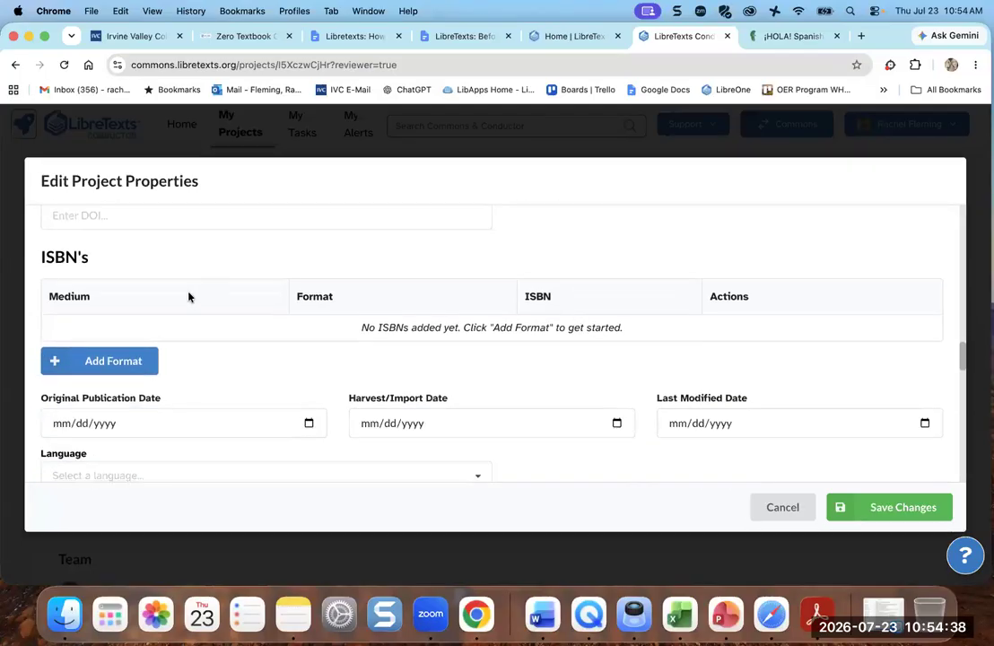
{"action": "scroll", "coordinate": [161, 296], "scroll_direction": "down", "scroll_amount": 2}
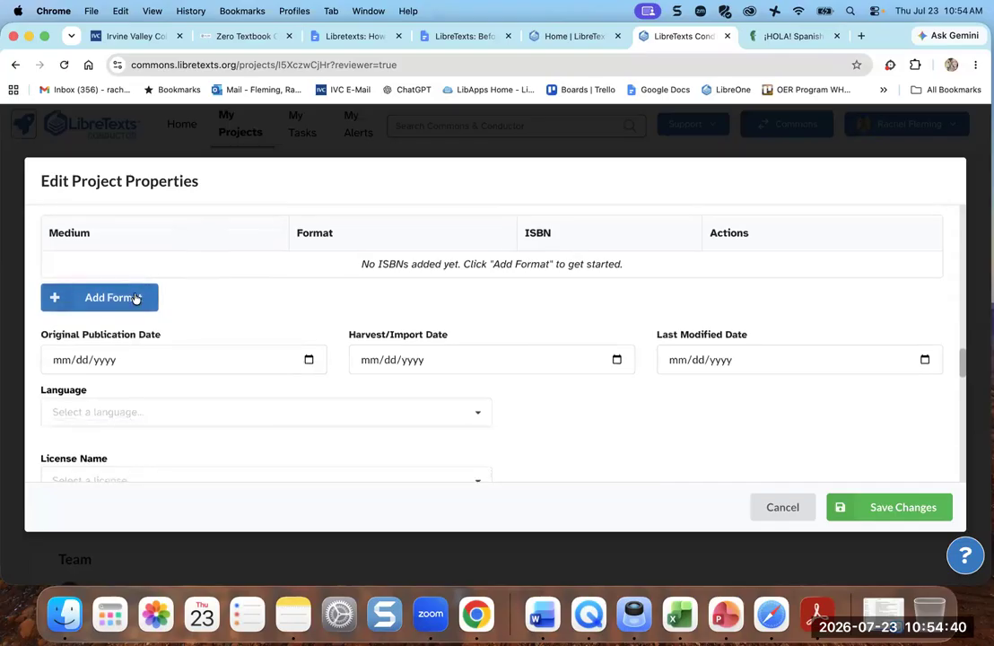
{"action": "scroll", "coordinate": [150, 294], "scroll_direction": "down", "scroll_amount": 2}
{"action": "left_click", "coordinate": [270, 274]}
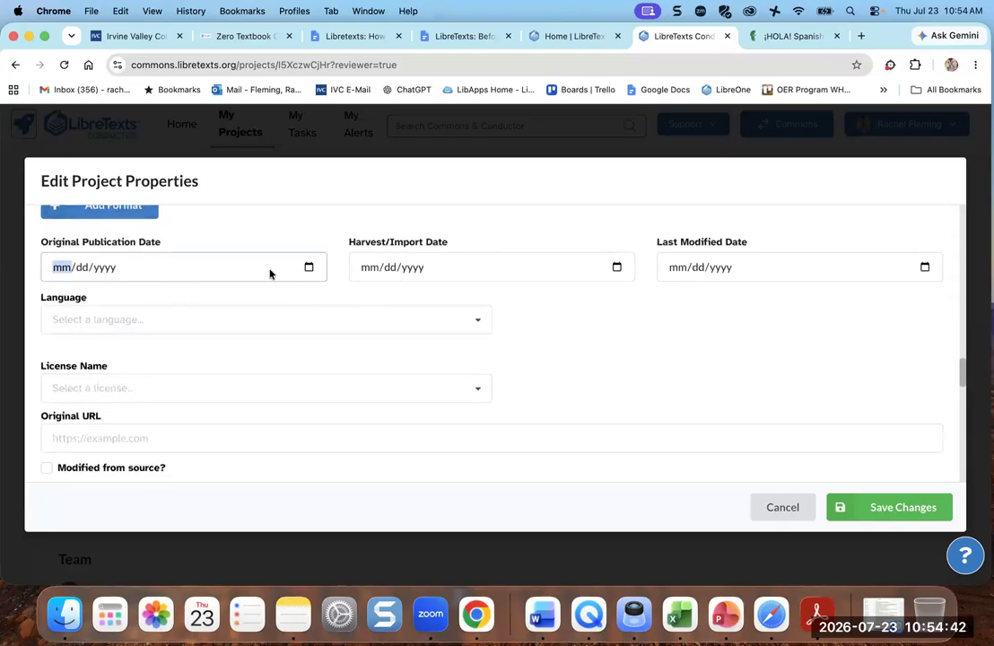
{"action": "left_click", "coordinate": [308, 271]}
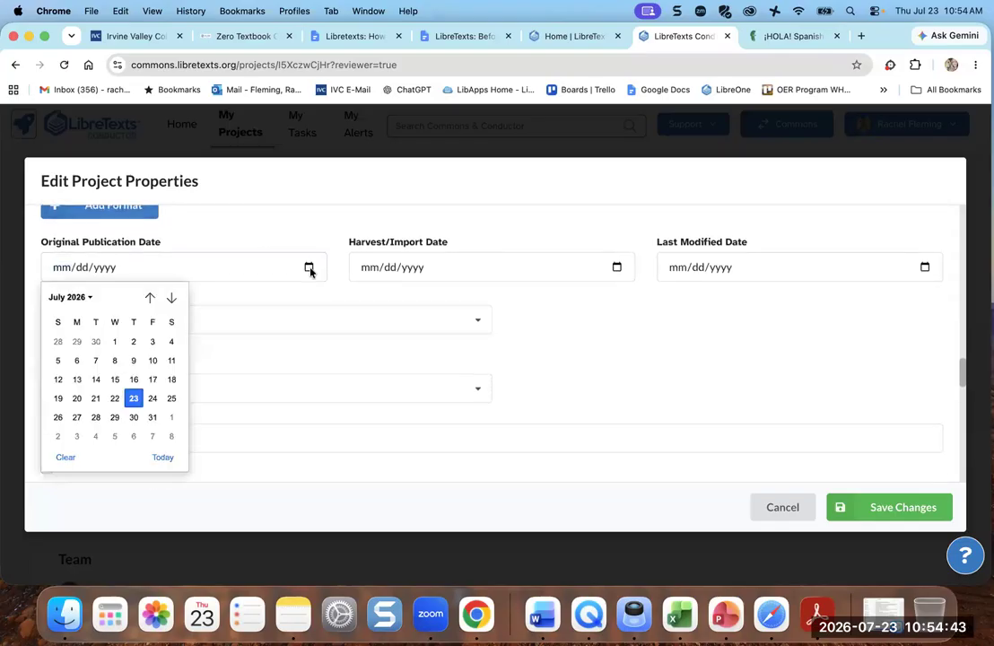
{"action": "left_click", "coordinate": [133, 398]}
- Set the Harvest/Import Date to 05/07/2026
{"action": "left_click", "coordinate": [616, 266]}
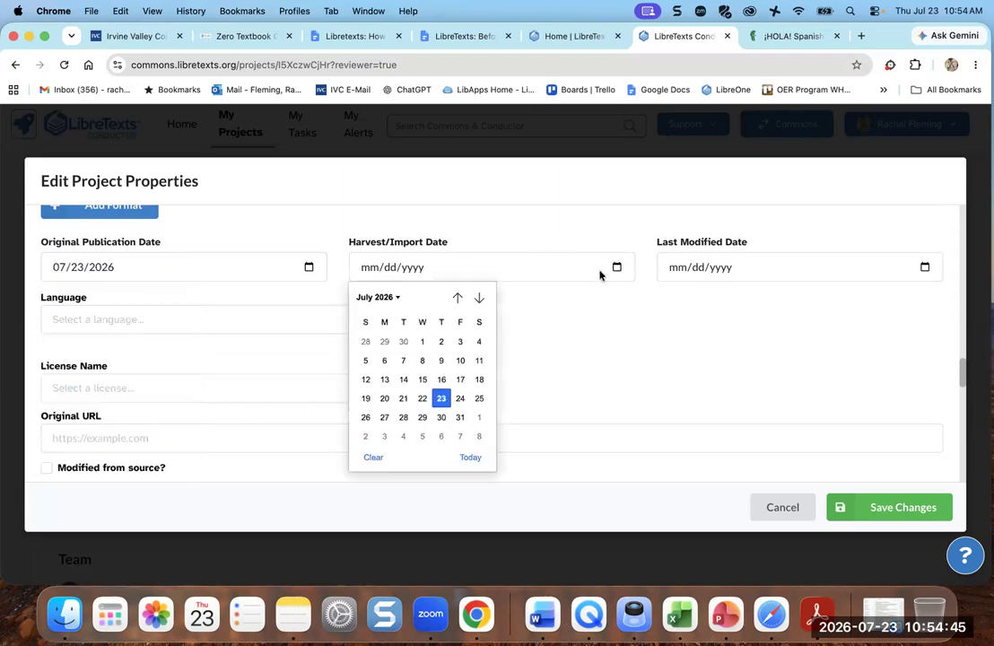
{"action": "left_click", "coordinate": [459, 303]}
{"action": "left_click", "coordinate": [457, 303]}
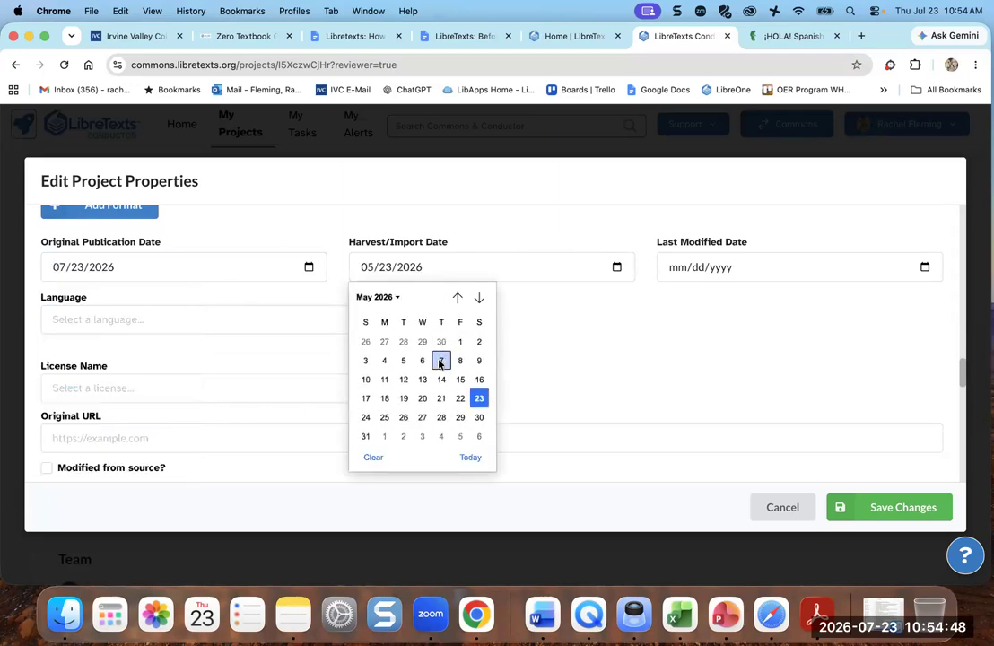
{"action": "left_click", "coordinate": [441, 358]}
- Set the Last Modified Date to 07/23/2026, leaving the Language unchanged
{"action": "left_click", "coordinate": [925, 266]}
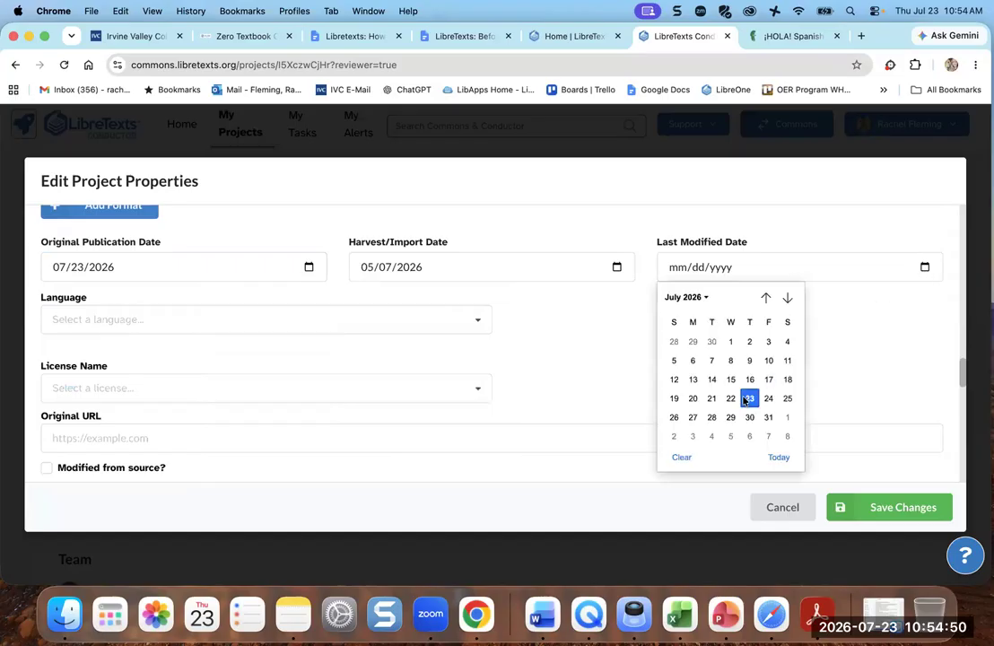
{"action": "left_click", "coordinate": [750, 336]}
{"action": "left_click", "coordinate": [398, 324]}
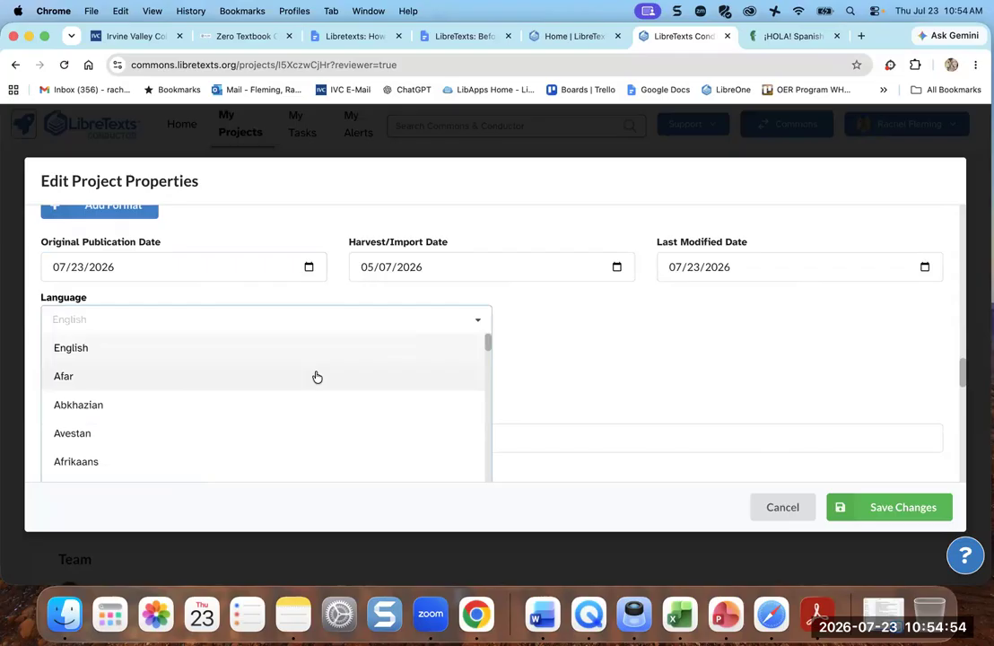
{"action": "left_click", "coordinate": [206, 321]}
{"action": "left_click", "coordinate": [207, 321]}
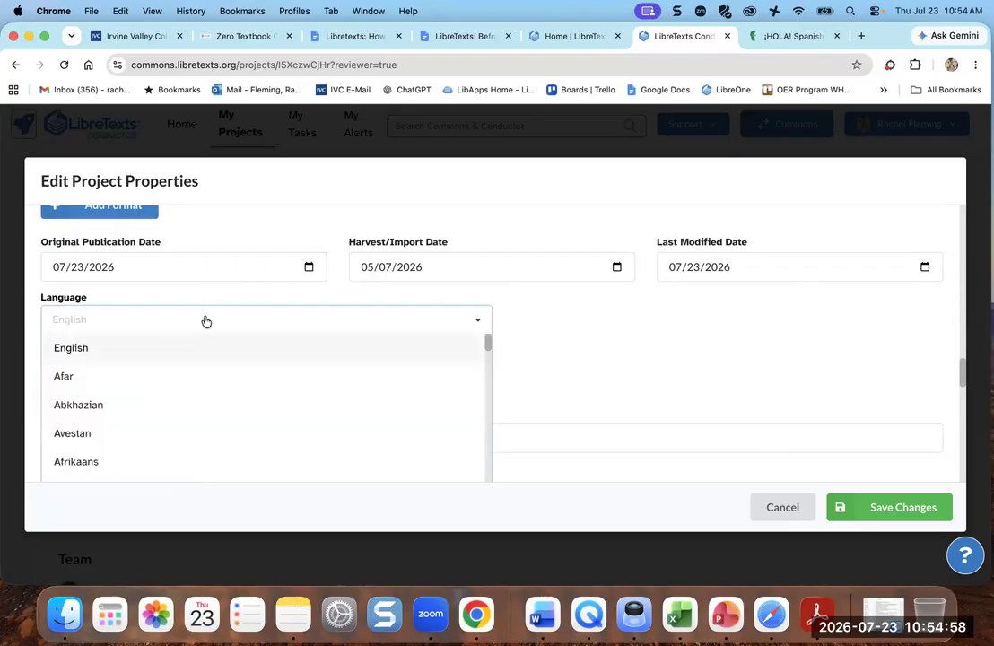
{"action": "scroll", "coordinate": [297, 341], "scroll_direction": "up", "scroll_amount": 4}
{"action": "scroll", "coordinate": [297, 339], "scroll_direction": "down", "scroll_amount": 1}
{"action": "scroll", "coordinate": [297, 341], "scroll_direction": "down", "scroll_amount": 1}
{"action": "scroll", "coordinate": [297, 343], "scroll_direction": "up", "scroll_amount": 5}
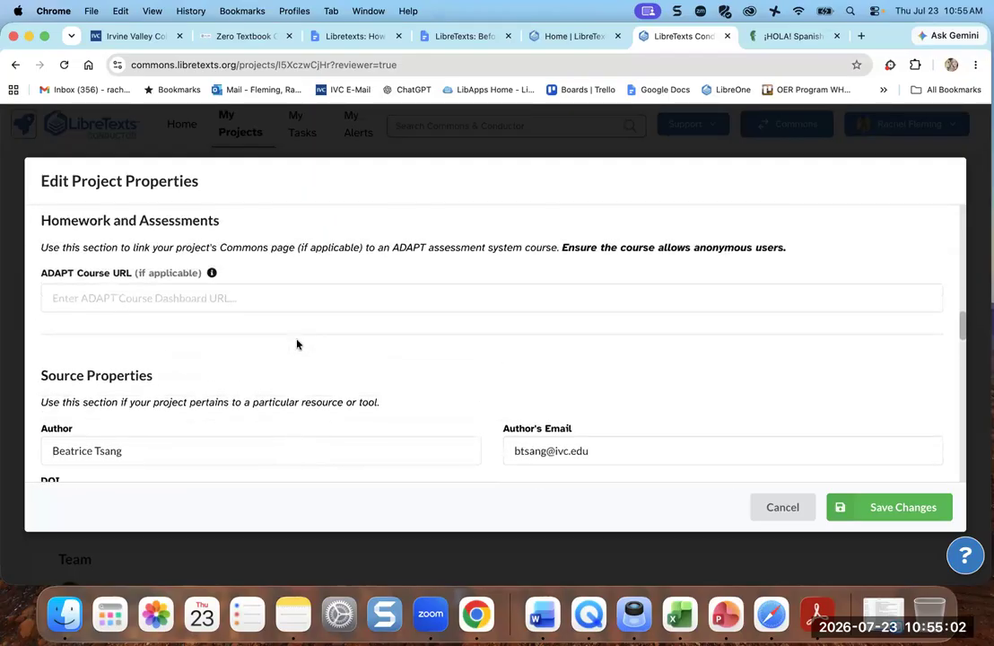
{"action": "scroll", "coordinate": [297, 344], "scroll_direction": "down", "scroll_amount": 1}
- Correct the misspelled ending of the author's surname in the Author field
{"action": "left_click", "coordinate": [151, 386]}
{"action": "key", "text": "BackSpace"}
{"action": "key", "text": "BackSpace"}
{"action": "key", "text": "BackSpace"}
{"action": "type", "text": "eng"}
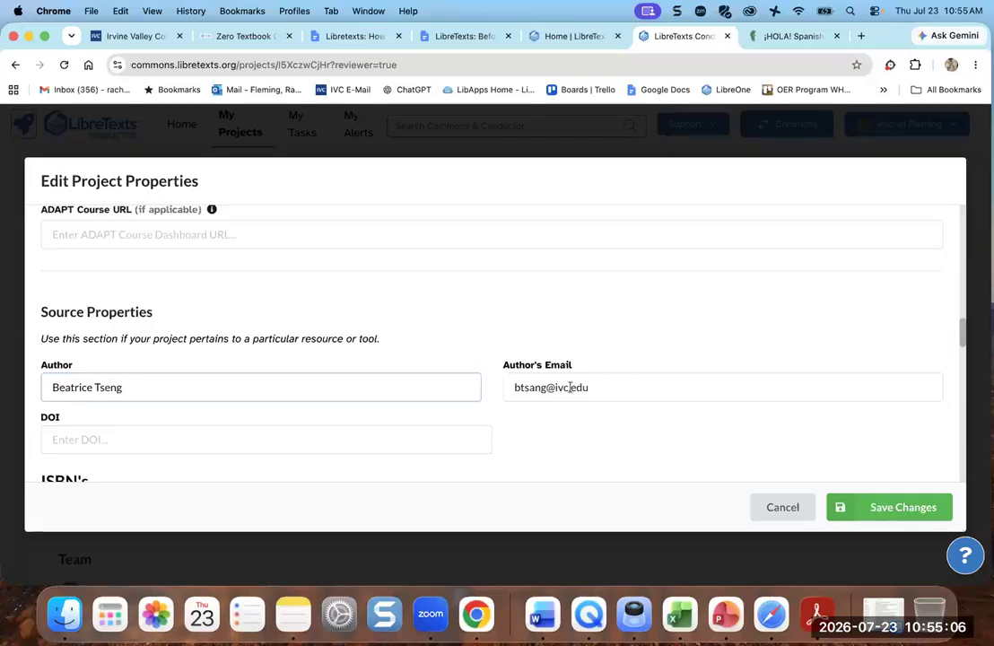
- Correct the same surname misspelling in the Author's Email address
{"action": "left_click", "coordinate": [541, 387]}
{"action": "key", "text": "BackSpace"}
{"action": "key", "text": "BackSpace"}
{"action": "type", "text": "en"}
{"action": "left_click", "coordinate": [180, 387]}
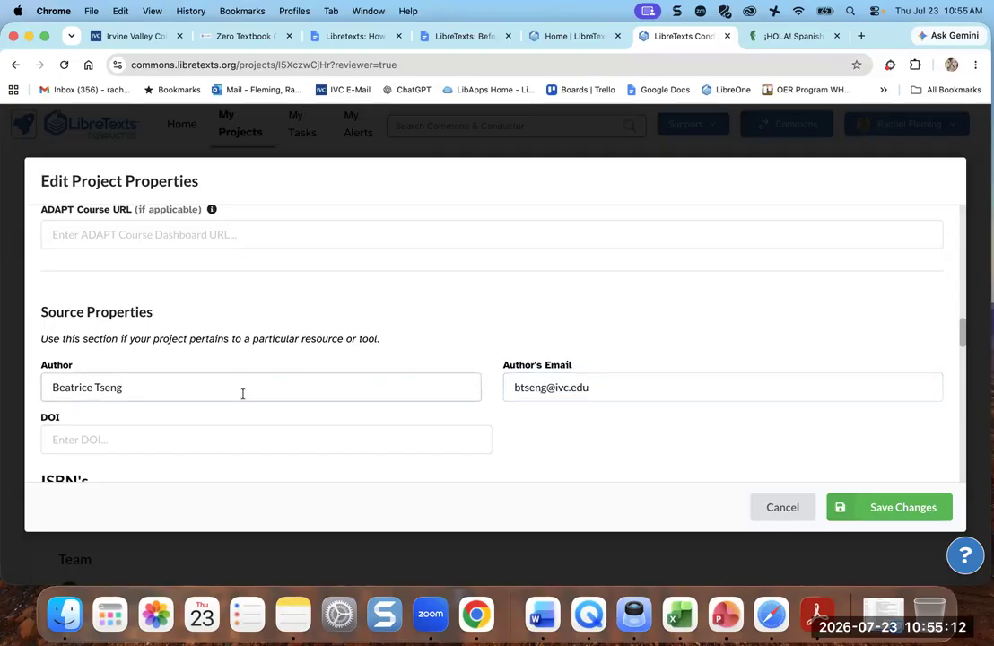
{"action": "scroll", "coordinate": [242, 395], "scroll_direction": "up", "scroll_amount": 15}
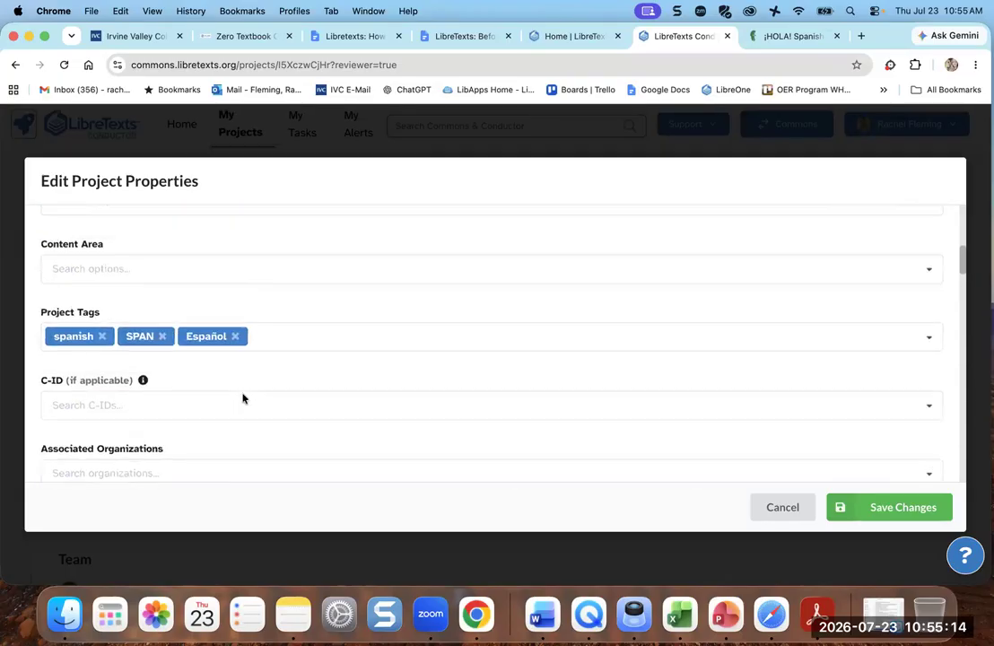
- Filter the C-ID list by 'spa' and assign SPAN 200, Intermediate Spanish I
{"action": "scroll", "coordinate": [244, 316], "scroll_direction": "up", "scroll_amount": 5}
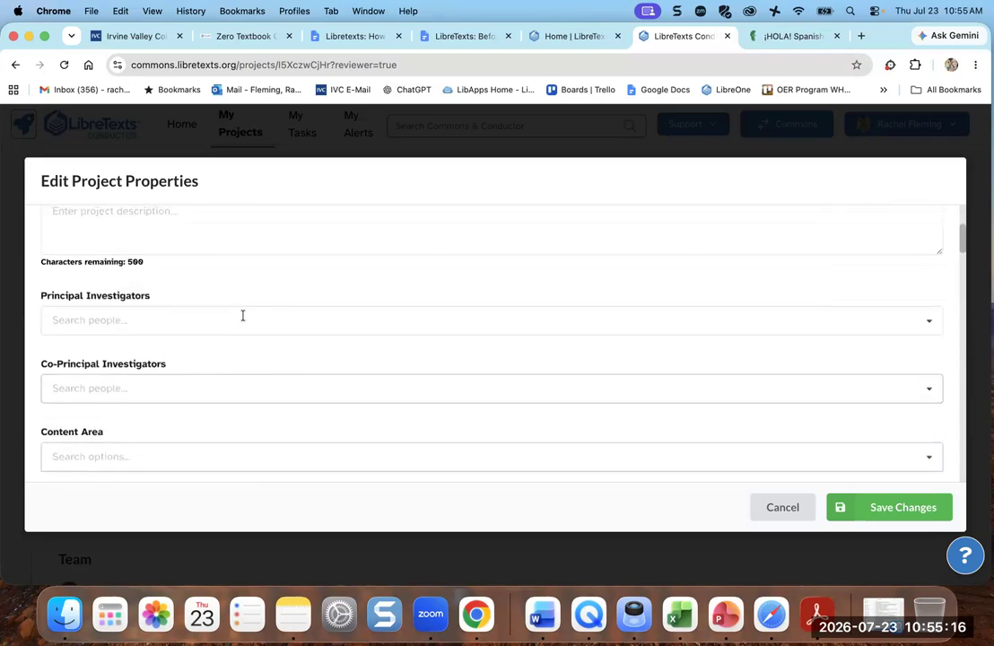
{"action": "scroll", "coordinate": [244, 318], "scroll_direction": "down", "scroll_amount": 10}
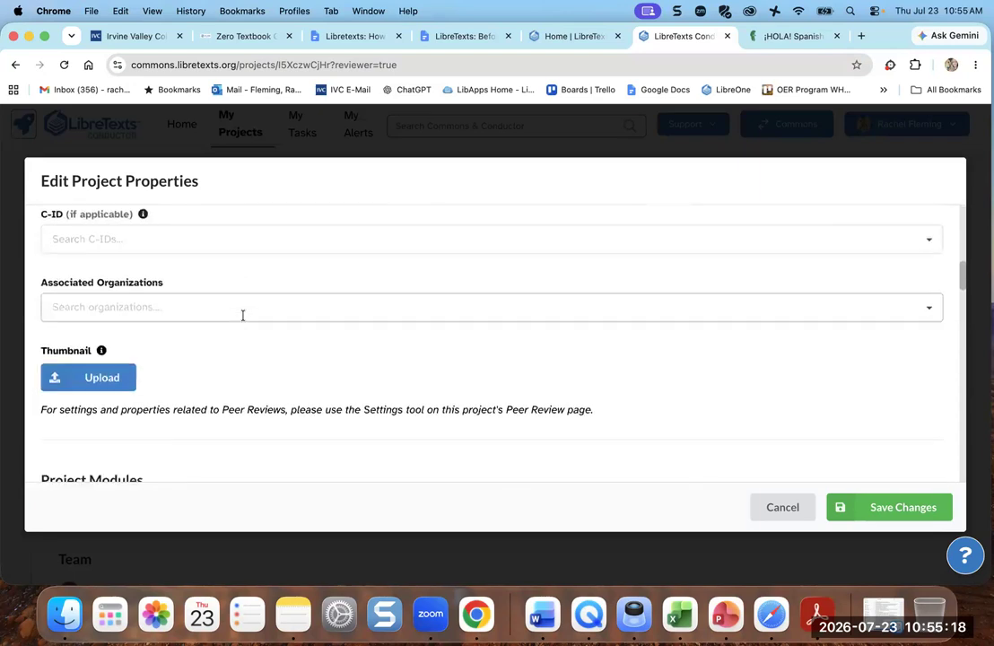
{"action": "scroll", "coordinate": [237, 300], "scroll_direction": "up", "scroll_amount": 2}
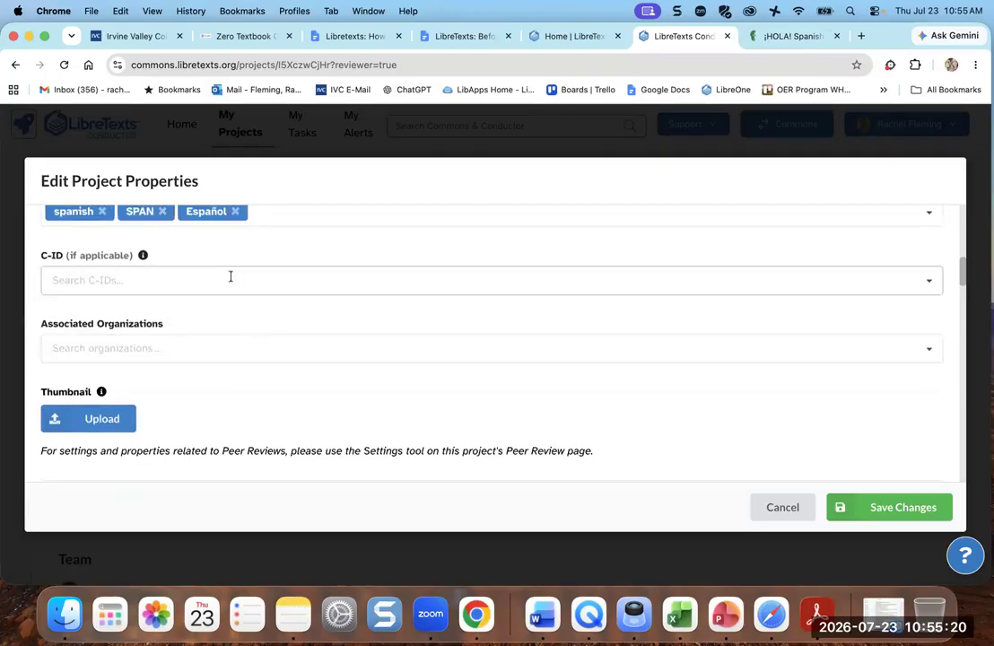
{"action": "left_click", "coordinate": [231, 277]}
{"action": "scroll", "coordinate": [241, 355], "scroll_direction": "down", "scroll_amount": 1}
{"action": "type", "text": "span"}
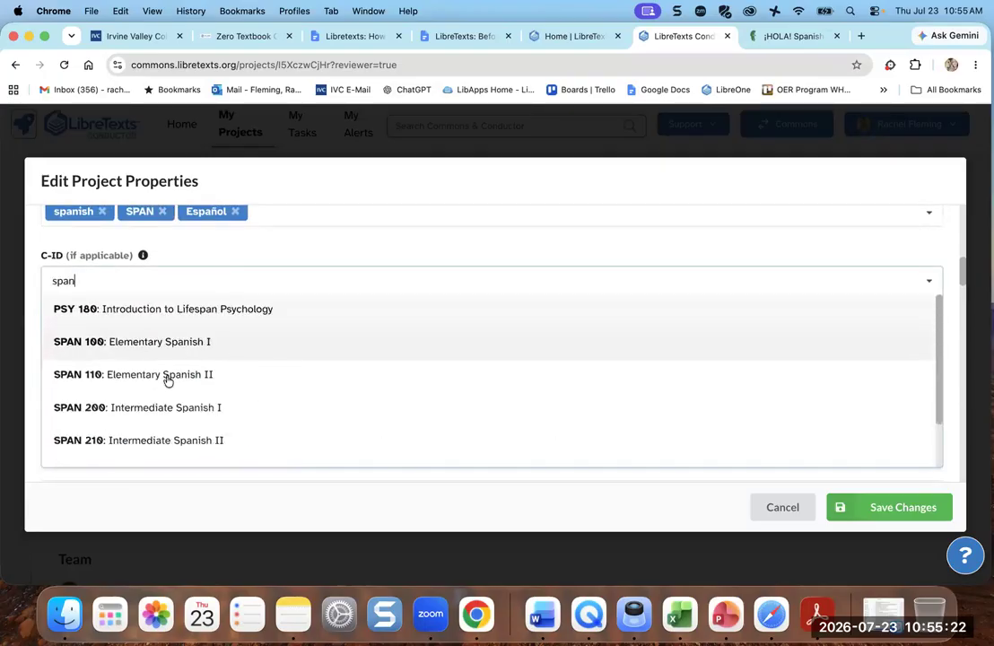
{"action": "left_click", "coordinate": [133, 408]}
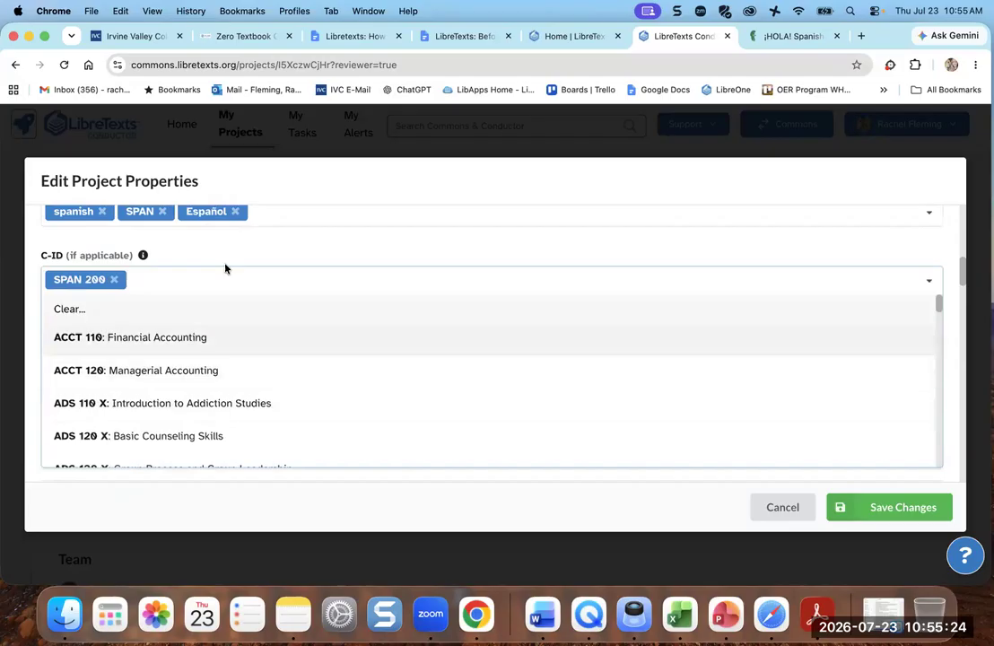
{"action": "left_click", "coordinate": [225, 254]}
{"action": "scroll", "coordinate": [322, 307], "scroll_direction": "down", "scroll_amount": 10}
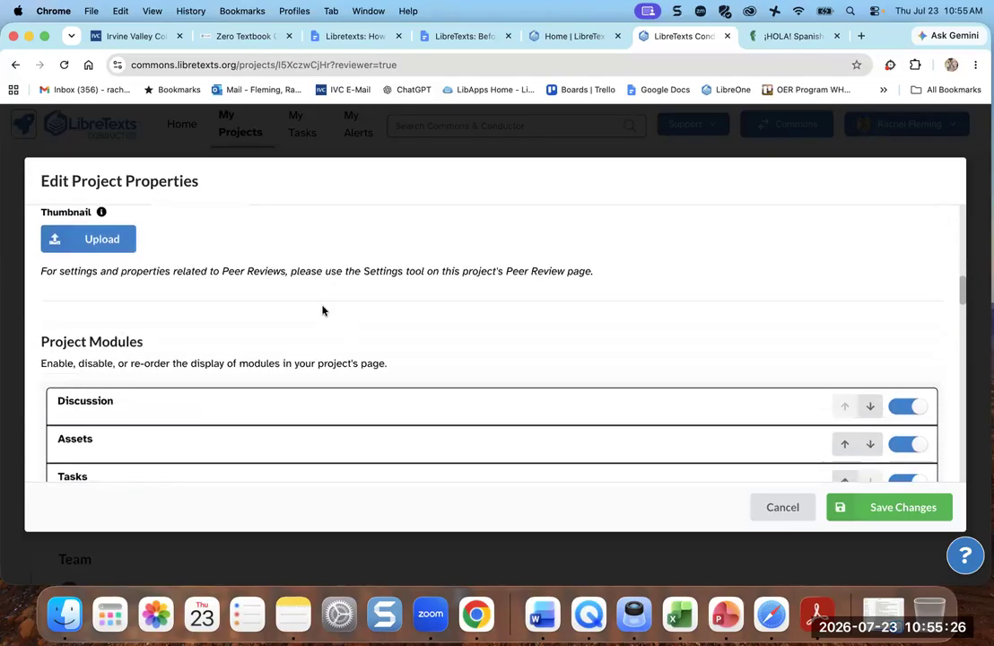
{"action": "scroll", "coordinate": [322, 307], "scroll_direction": "down", "scroll_amount": 5}
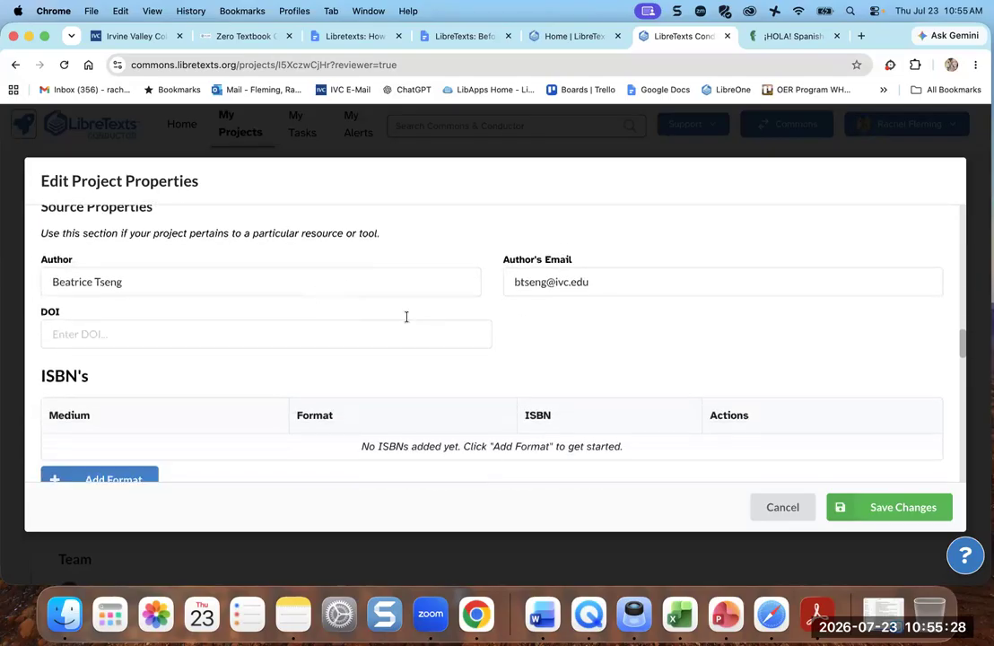
{"action": "scroll", "coordinate": [405, 348], "scroll_direction": "down", "scroll_amount": 5}
{"action": "scroll", "coordinate": [393, 324], "scroll_direction": "up", "scroll_amount": 2}
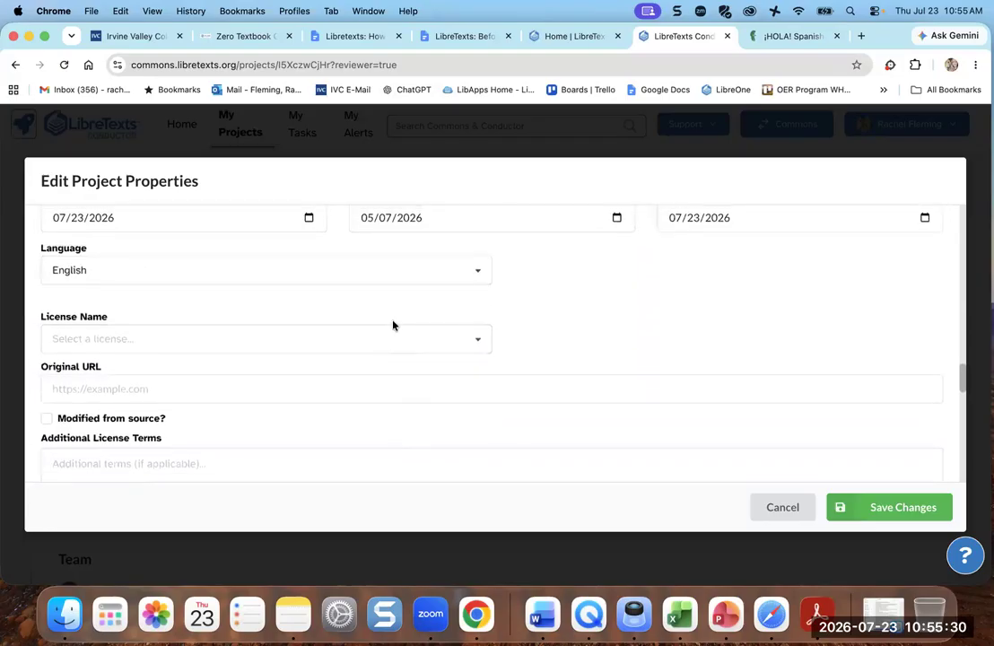
{"action": "scroll", "coordinate": [359, 354], "scroll_direction": "up", "scroll_amount": 3}
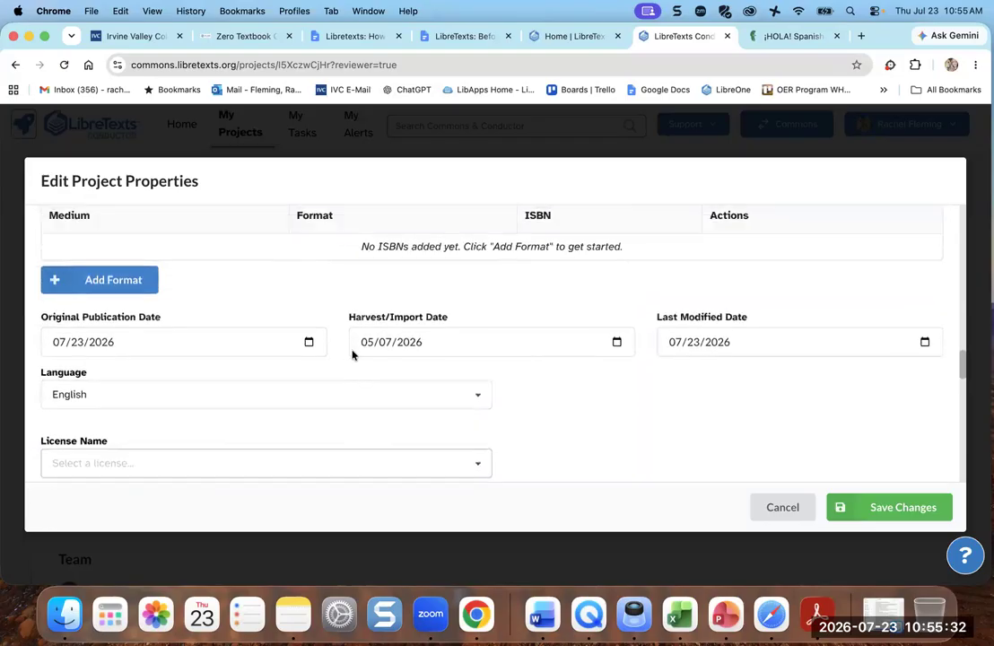
{"action": "scroll", "coordinate": [239, 335], "scroll_direction": "up", "scroll_amount": 3}
{"action": "scroll", "coordinate": [239, 335], "scroll_direction": "up", "scroll_amount": 3}
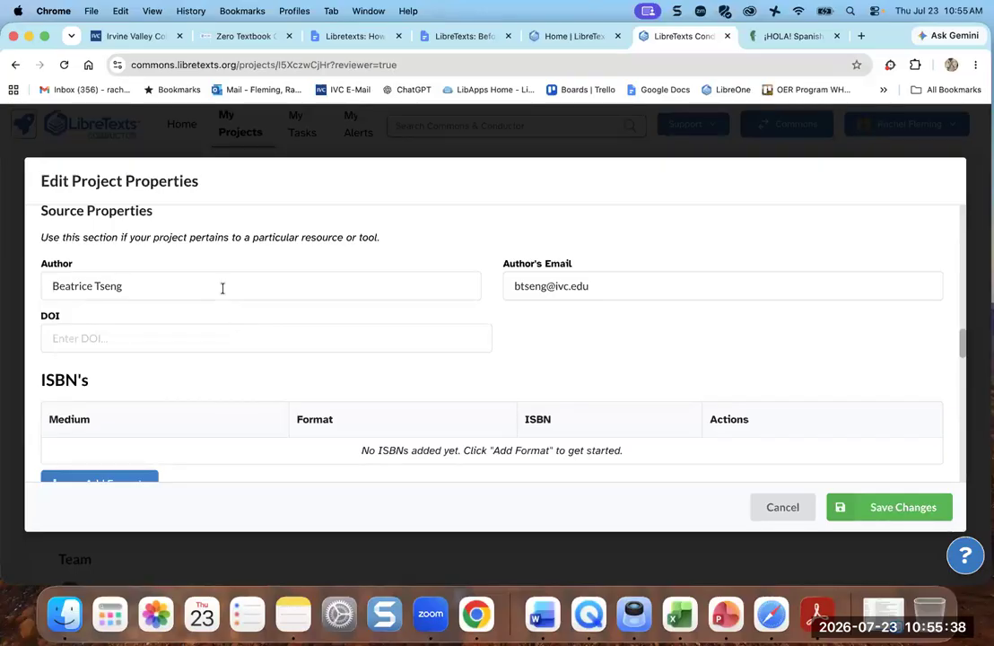
{"action": "scroll", "coordinate": [223, 288], "scroll_direction": "down", "scroll_amount": 10}
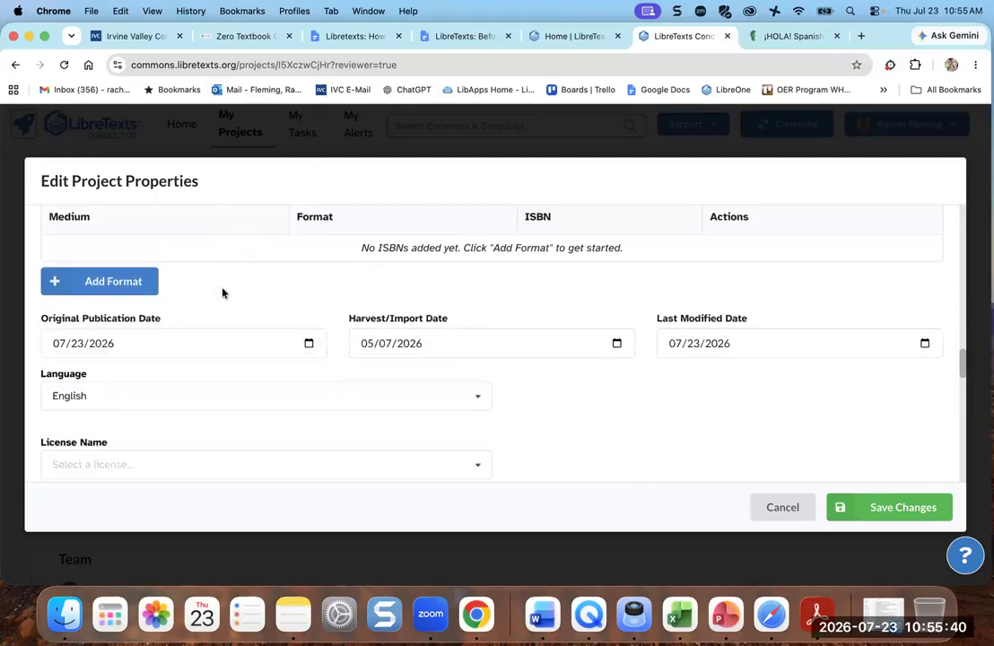
{"action": "scroll", "coordinate": [222, 291], "scroll_direction": "down", "scroll_amount": 2}
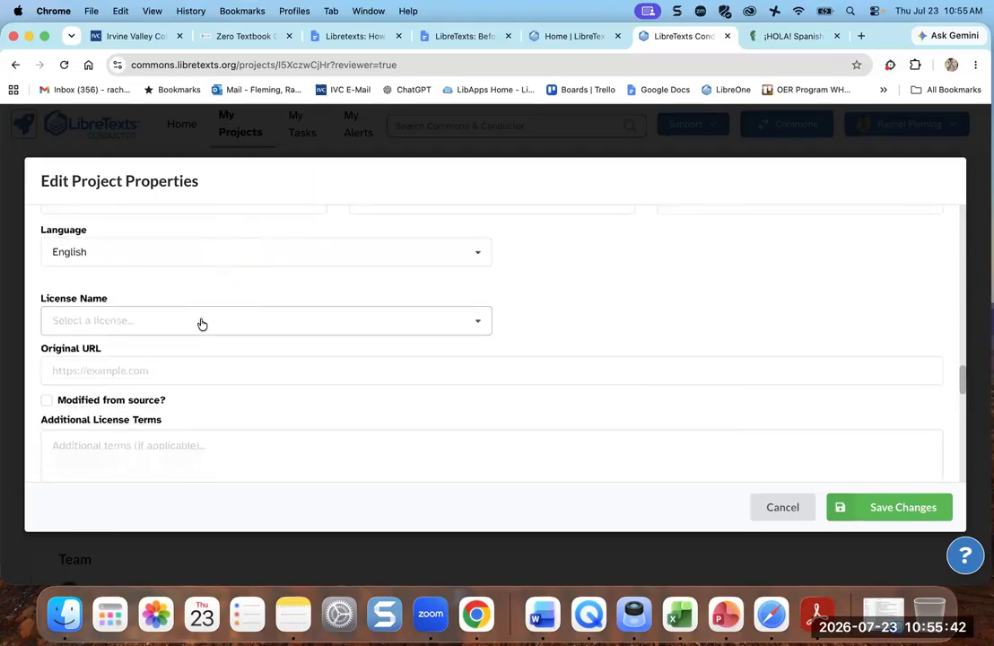
{"action": "scroll", "coordinate": [201, 324], "scroll_direction": "up", "scroll_amount": 5}
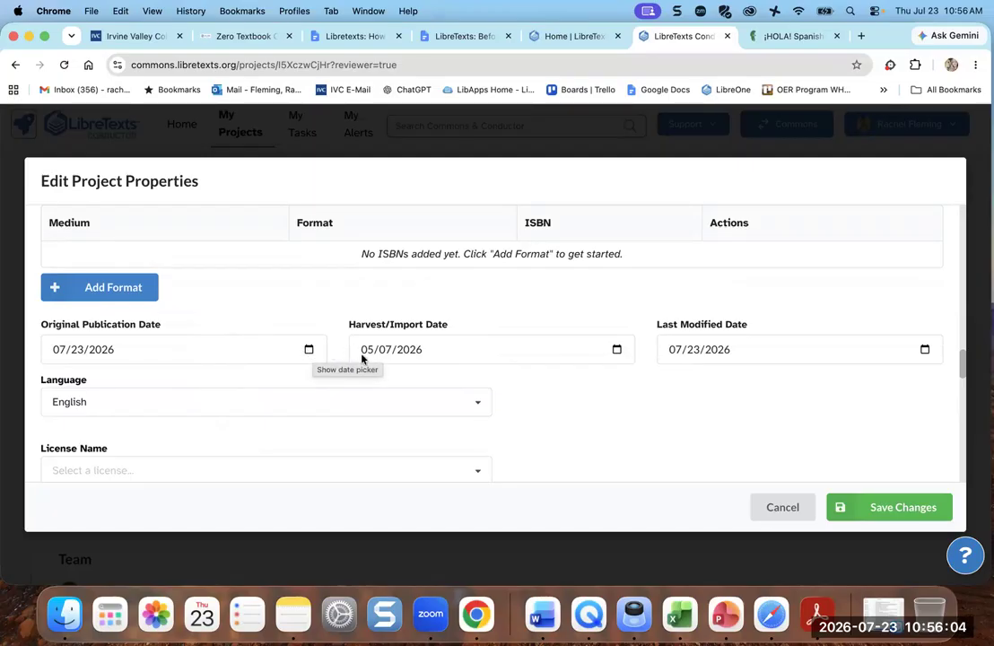
{"action": "scroll", "coordinate": [464, 315], "scroll_direction": "down", "scroll_amount": 2}
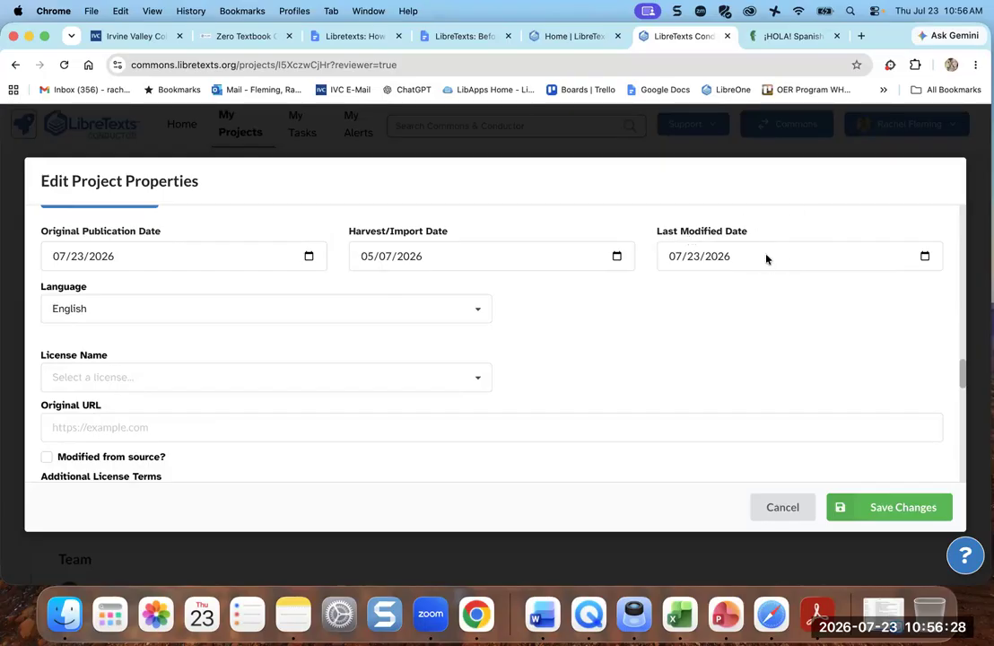
- Choose license CC BY-NC-SA with License Version 4.0
{"action": "scroll", "coordinate": [579, 352], "scroll_direction": "down", "scroll_amount": 2}
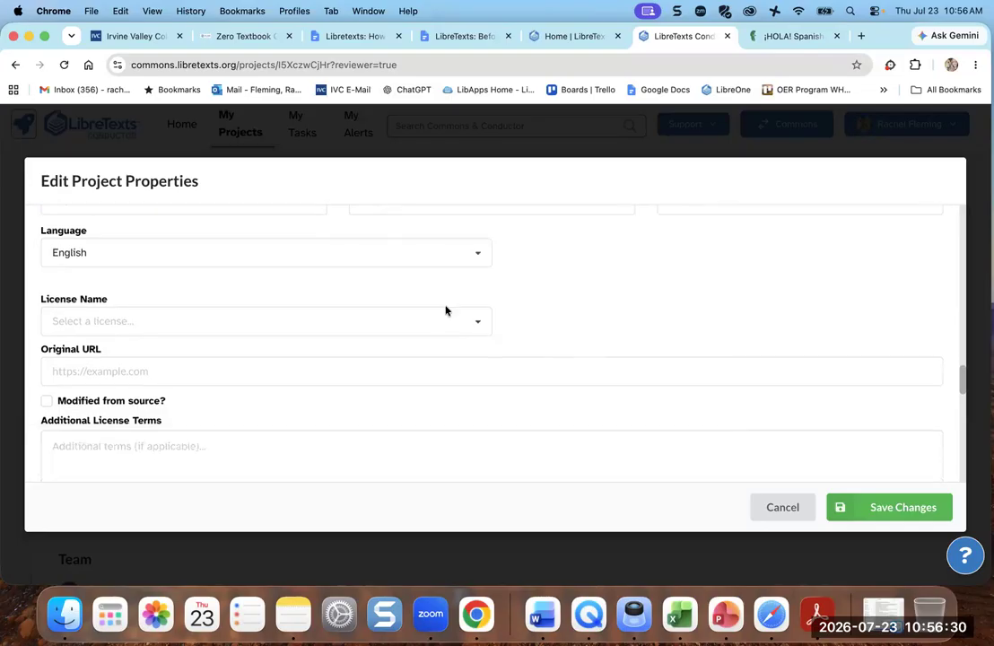
{"action": "left_click", "coordinate": [474, 317]}
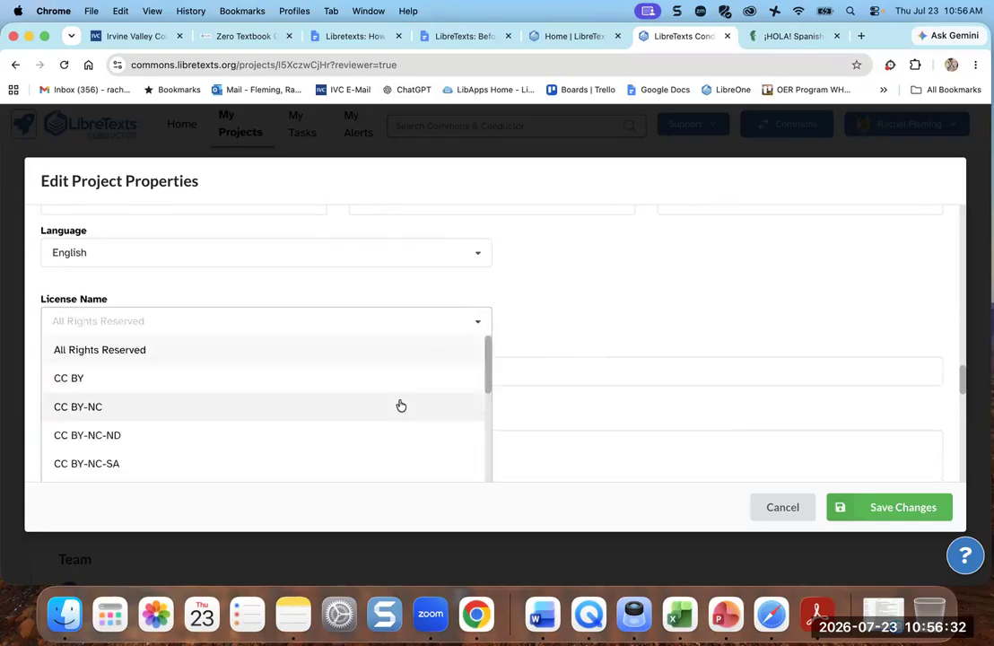
{"action": "scroll", "coordinate": [399, 403], "scroll_direction": "down", "scroll_amount": 3}
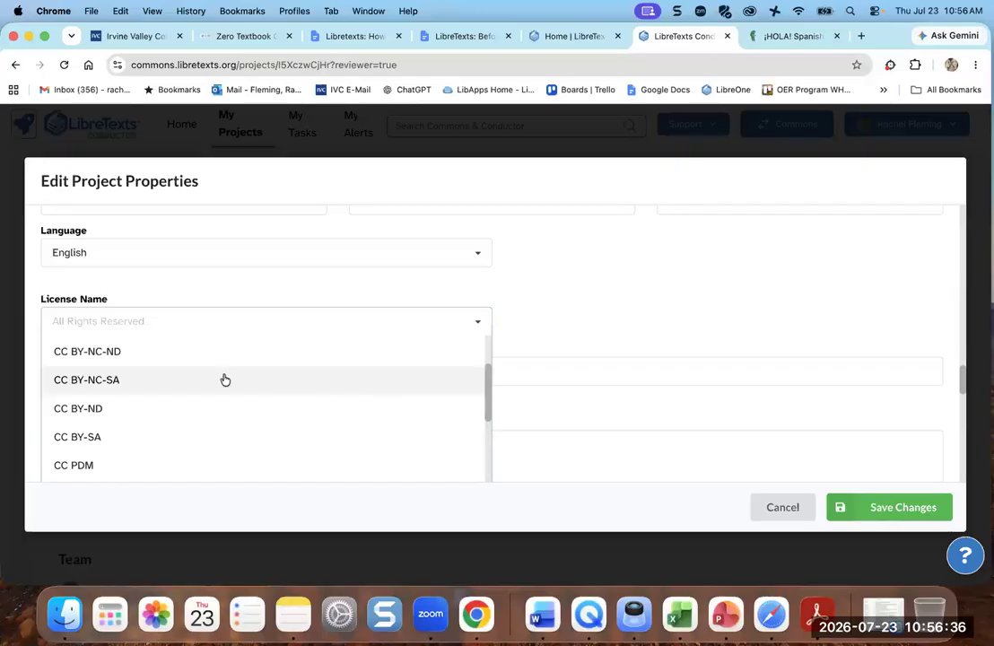
{"action": "left_click", "coordinate": [141, 384]}
{"action": "left_click", "coordinate": [137, 372]}
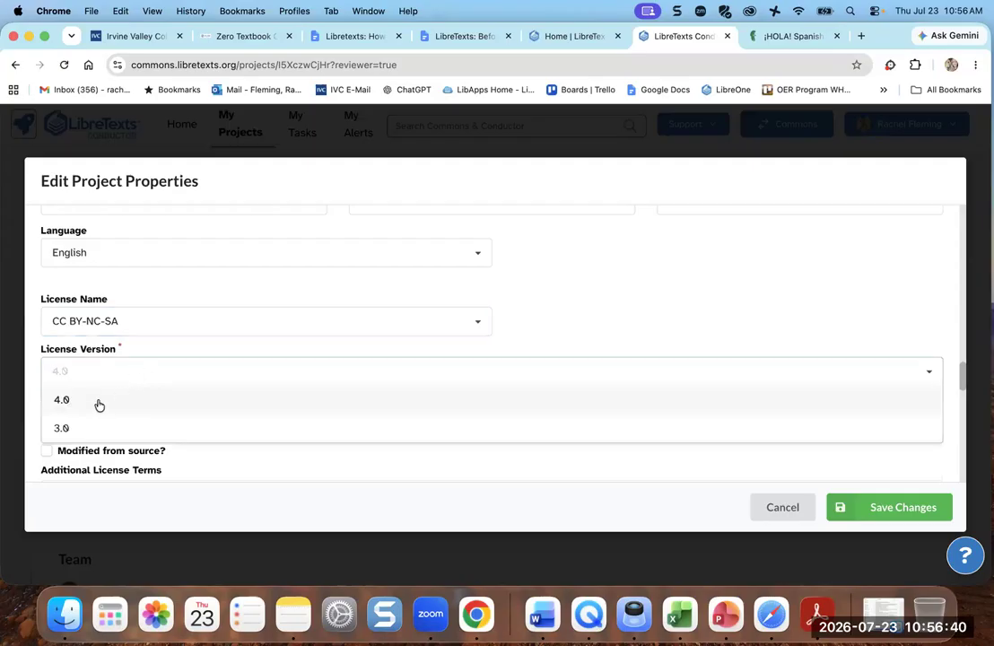
{"action": "left_click", "coordinate": [99, 401]}
{"action": "scroll", "coordinate": [204, 407], "scroll_direction": "down", "scroll_amount": 5}
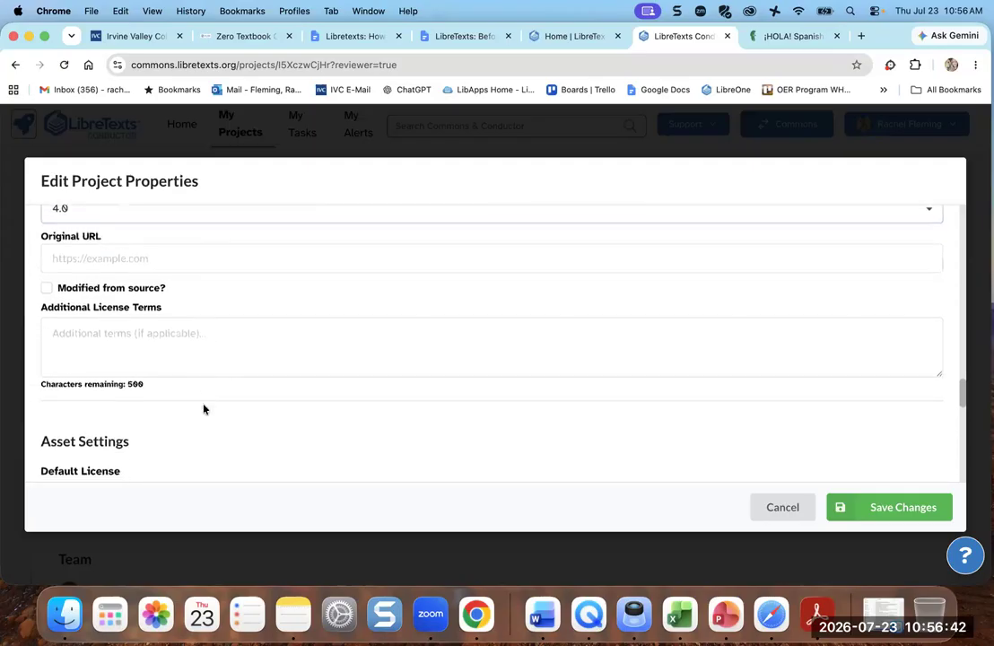
{"action": "scroll", "coordinate": [204, 409], "scroll_direction": "down", "scroll_amount": 4}
{"action": "scroll", "coordinate": [203, 403], "scroll_direction": "up", "scroll_amount": 3}
{"action": "scroll", "coordinate": [203, 403], "scroll_direction": "down", "scroll_amount": 1}
{"action": "scroll", "coordinate": [204, 406], "scroll_direction": "down", "scroll_amount": 10}
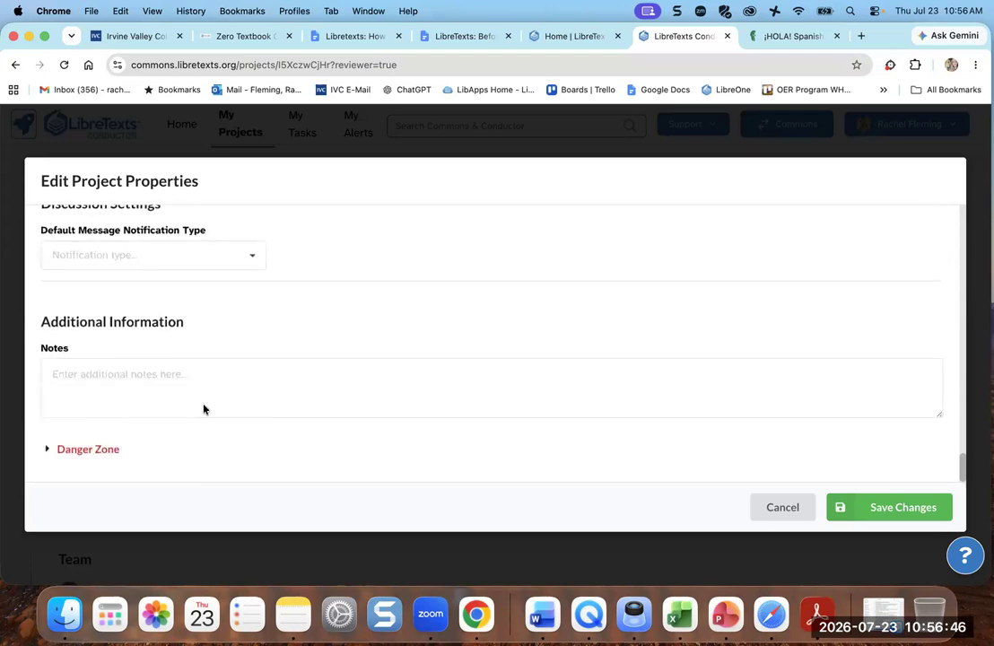
- Glance at the Danger Zone options, then save the edited project properties
{"action": "scroll", "coordinate": [201, 411], "scroll_direction": "down", "scroll_amount": 2}
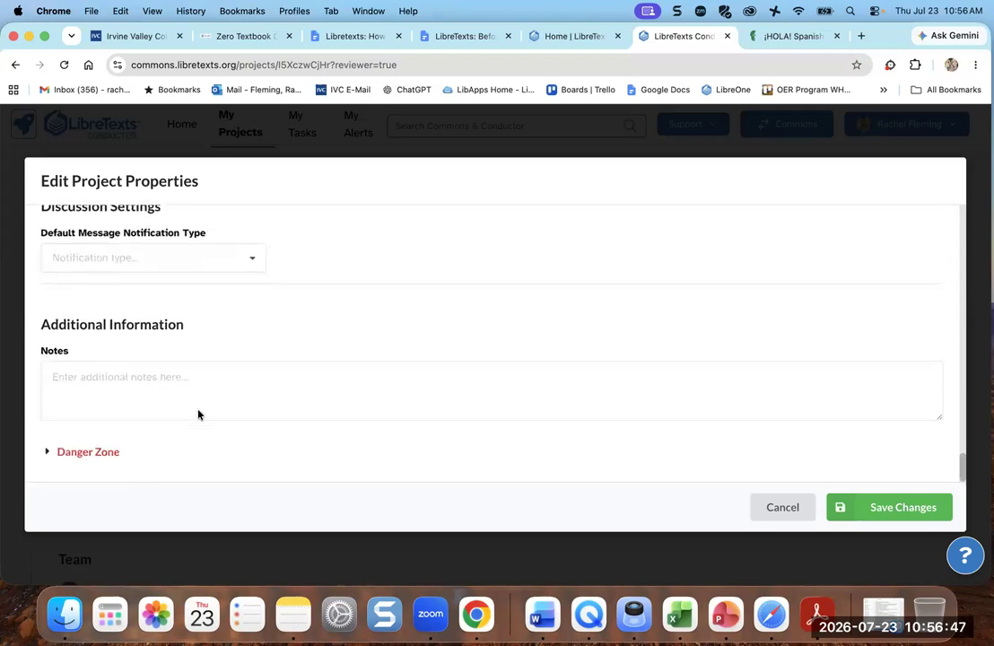
{"action": "left_click", "coordinate": [66, 456]}
{"action": "scroll", "coordinate": [317, 406], "scroll_direction": "down", "scroll_amount": 2}
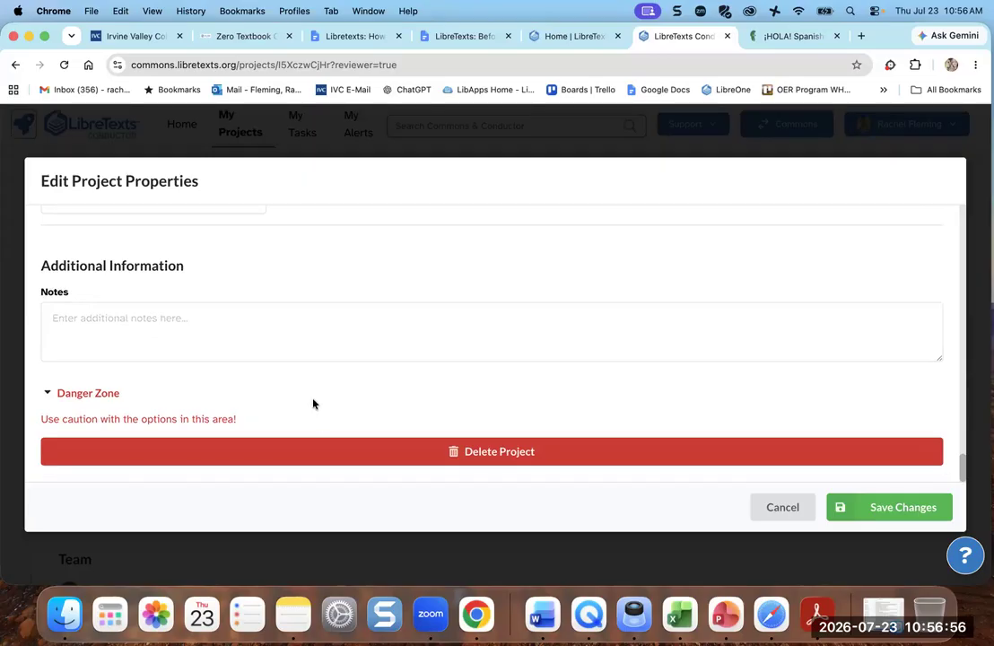
{"action": "left_click", "coordinate": [47, 393]}
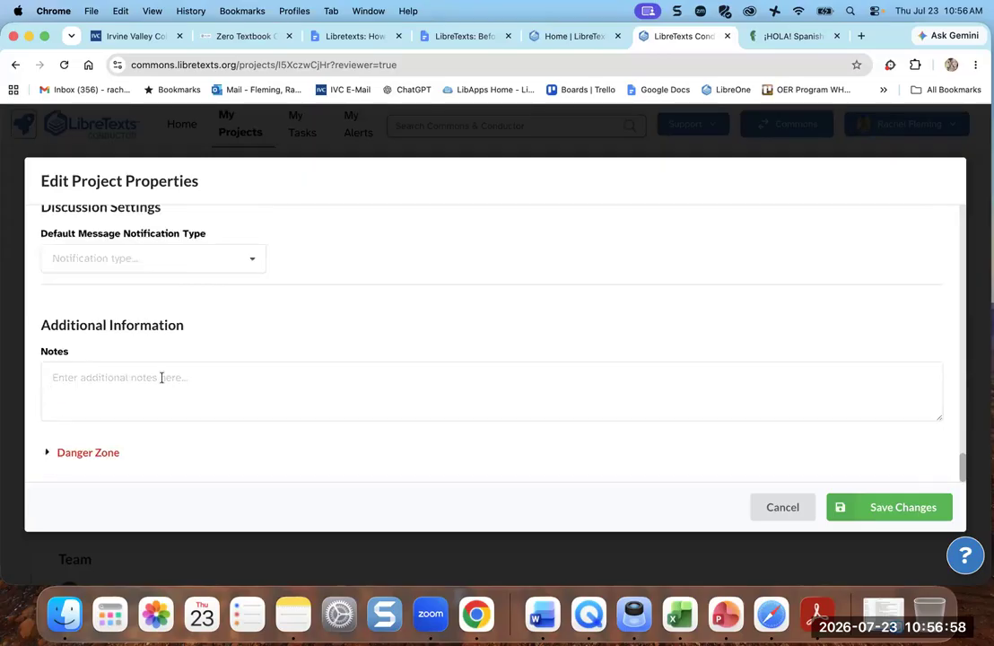
{"action": "left_click", "coordinate": [894, 508]}
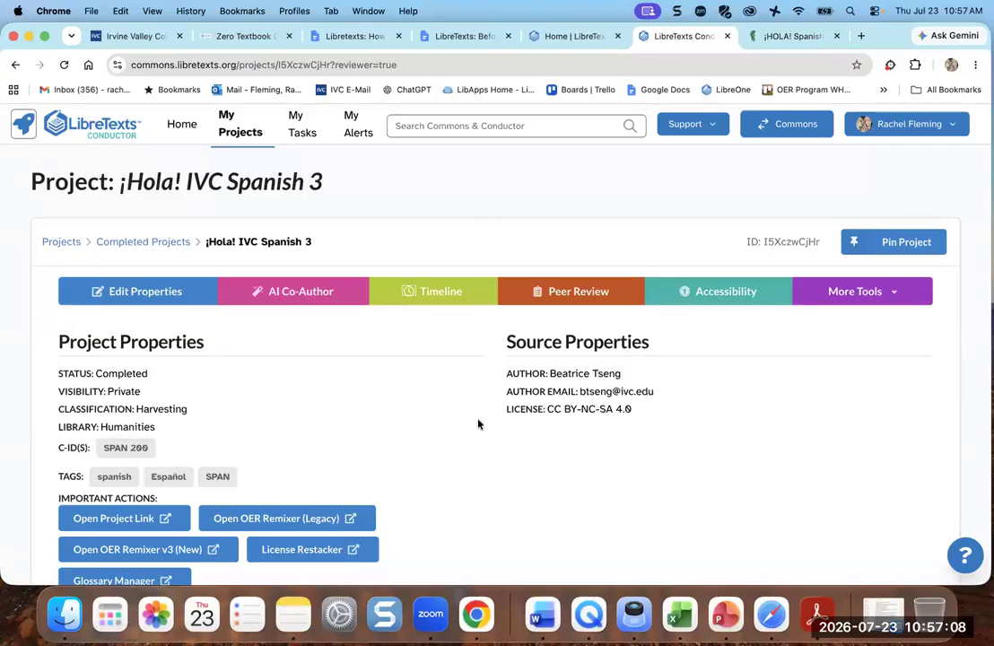
- Open the ¡HOLA! Spanish 3 book page in a new tab via Open Project Link
{"action": "scroll", "coordinate": [478, 425], "scroll_direction": "down", "scroll_amount": 2}
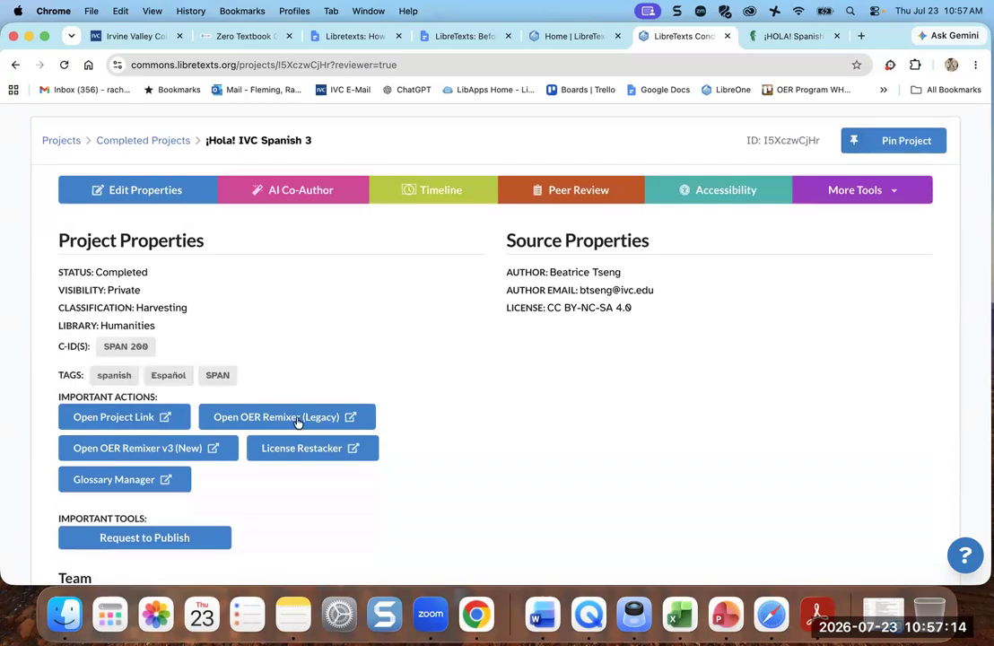
{"action": "left_click", "coordinate": [144, 418]}
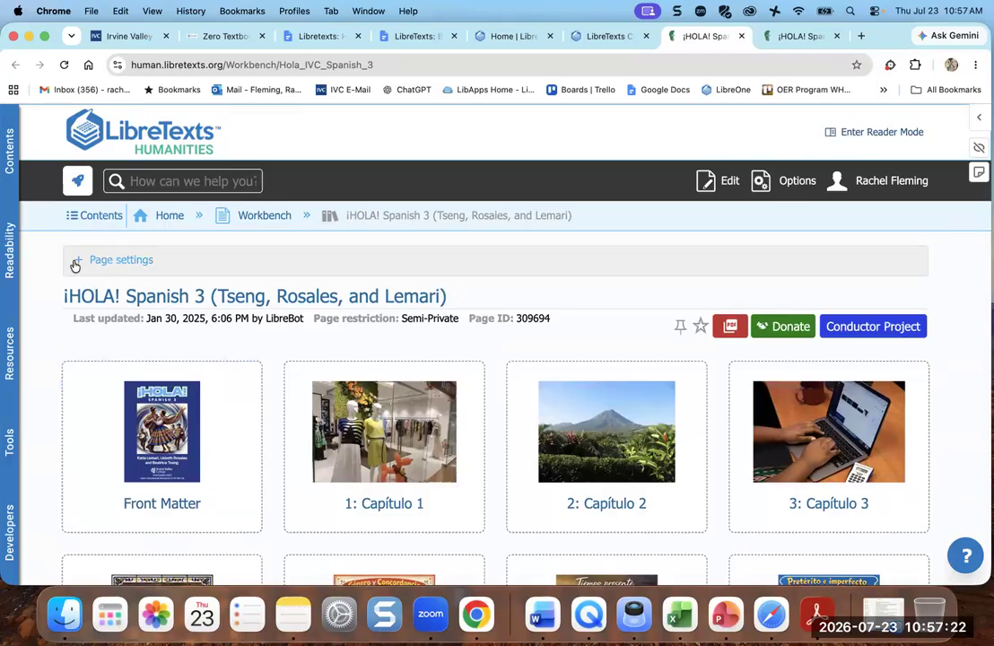
- Set the book's license to CC BY-NC-SA version 4.0, applying it to all subpages
{"action": "left_click", "coordinate": [75, 263]}
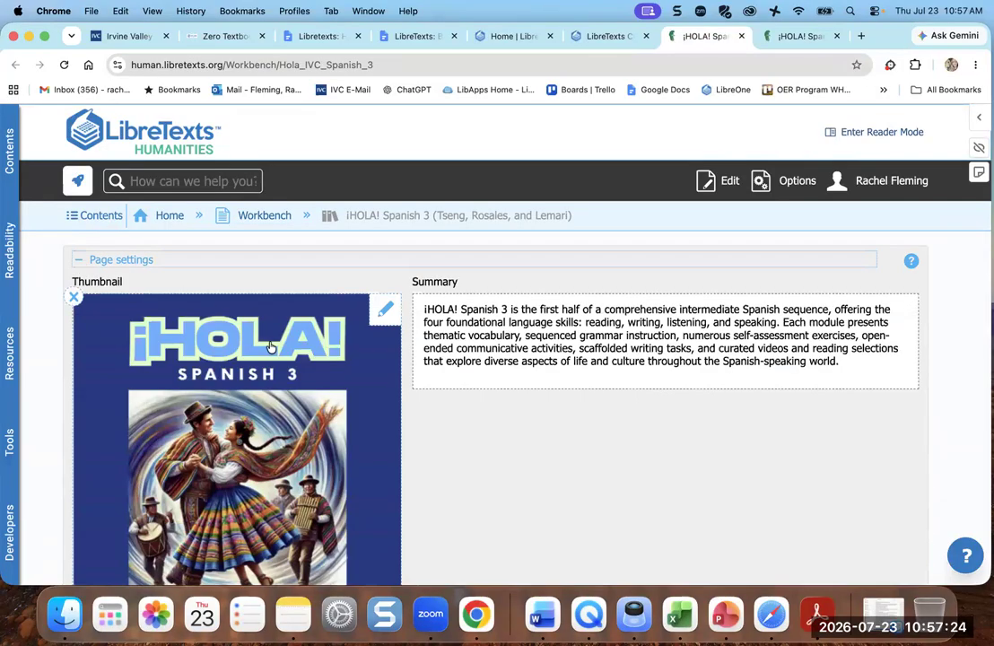
{"action": "scroll", "coordinate": [270, 347], "scroll_direction": "down", "scroll_amount": 1}
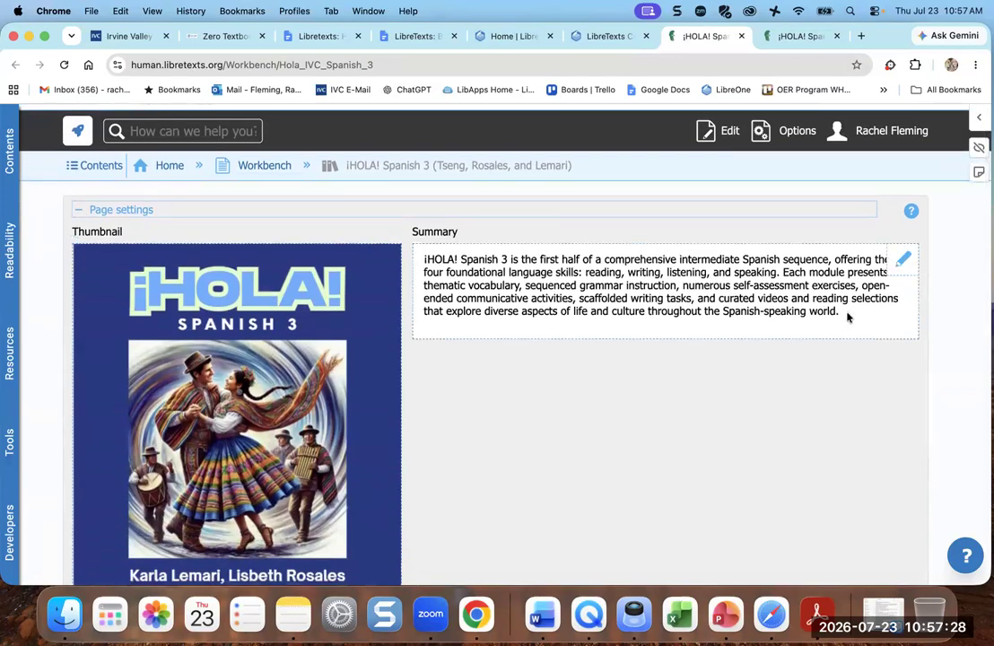
{"action": "scroll", "coordinate": [716, 279], "scroll_direction": "down", "scroll_amount": 4}
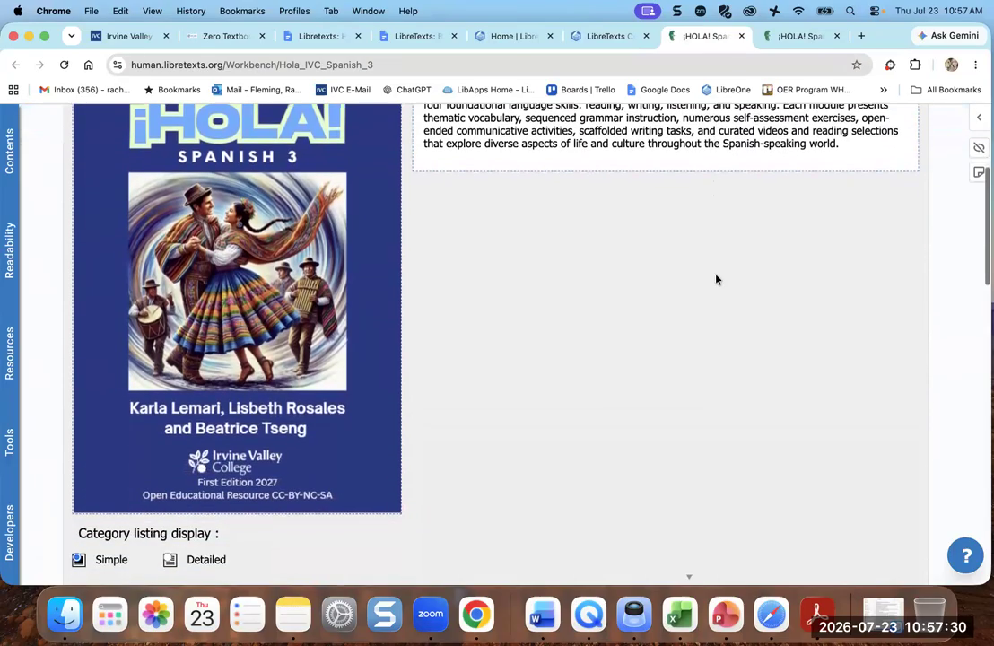
{"action": "scroll", "coordinate": [716, 279], "scroll_direction": "down", "scroll_amount": 2}
{"action": "scroll", "coordinate": [395, 313], "scroll_direction": "down", "scroll_amount": 4}
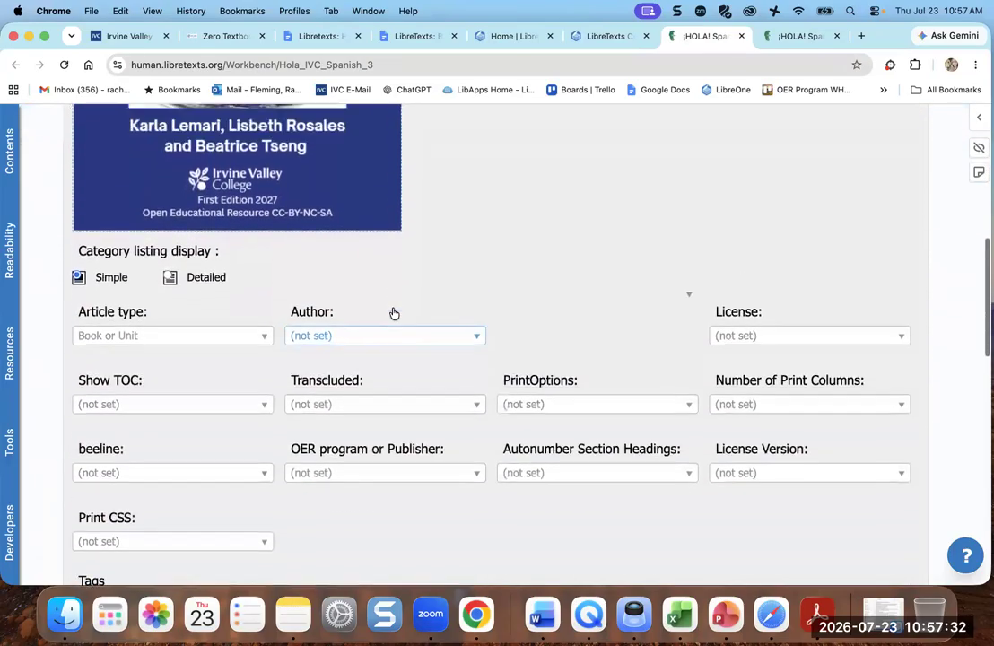
{"action": "scroll", "coordinate": [393, 313], "scroll_direction": "up", "scroll_amount": 4}
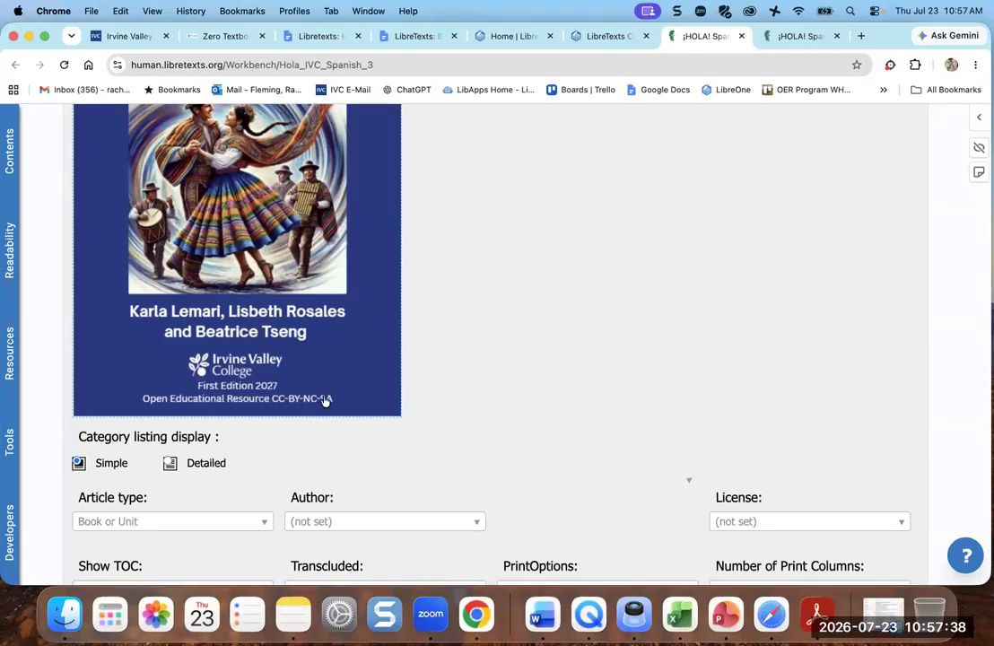
{"action": "scroll", "coordinate": [325, 401], "scroll_direction": "down", "scroll_amount": 5}
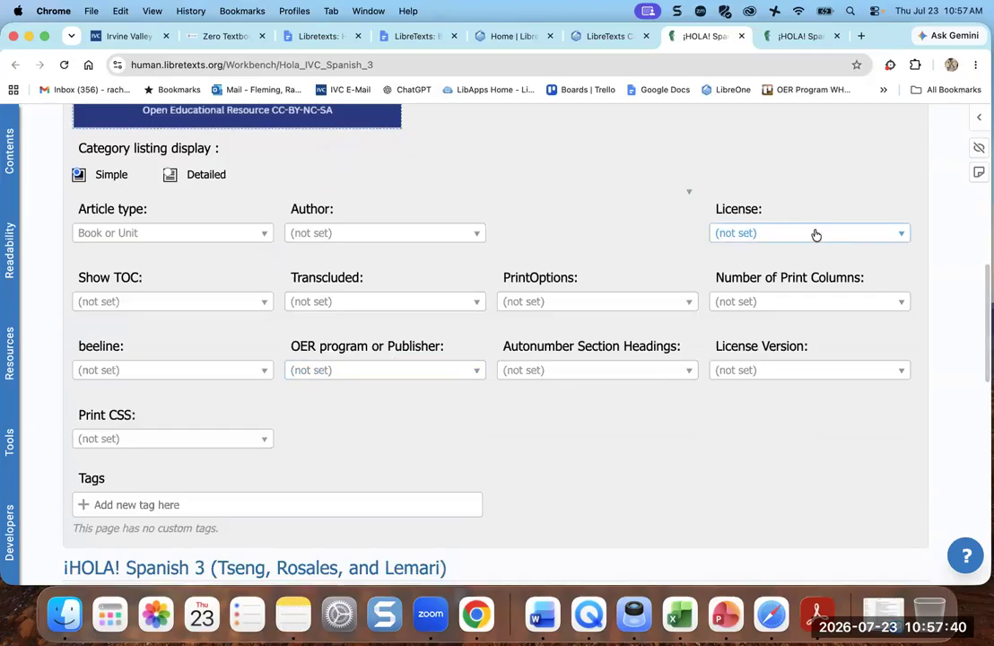
{"action": "left_click", "coordinate": [815, 233]}
{"action": "left_click", "coordinate": [799, 301]}
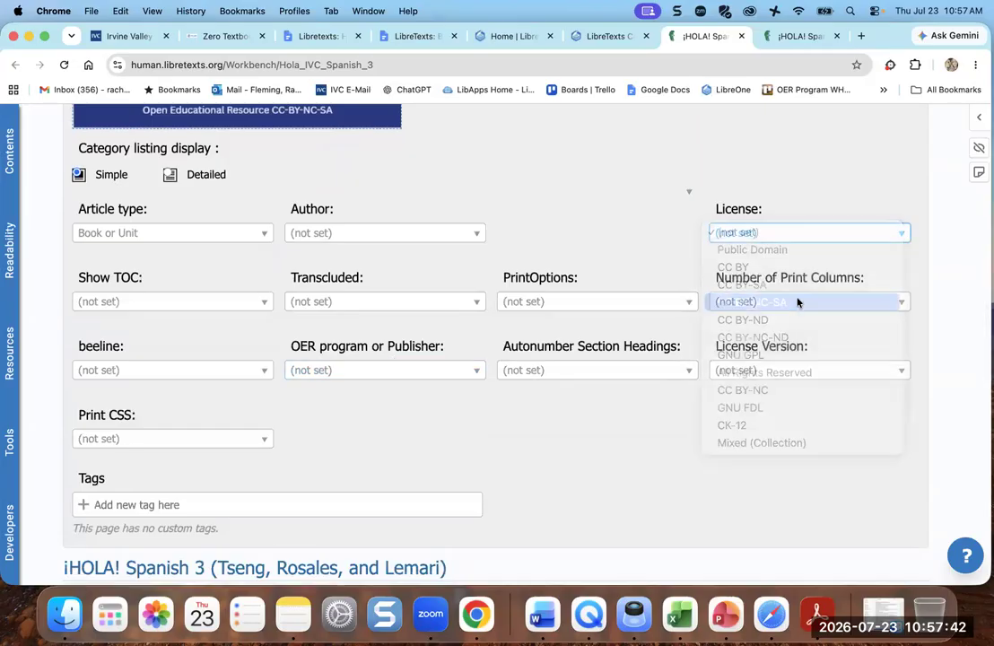
{"action": "left_click", "coordinate": [711, 385]}
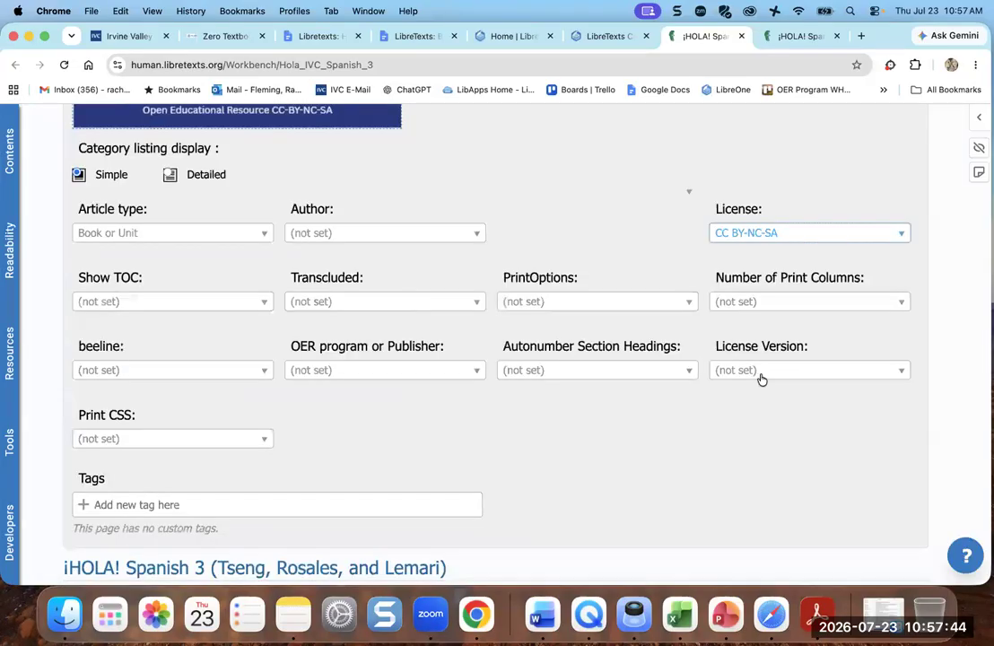
{"action": "left_click", "coordinate": [783, 369]}
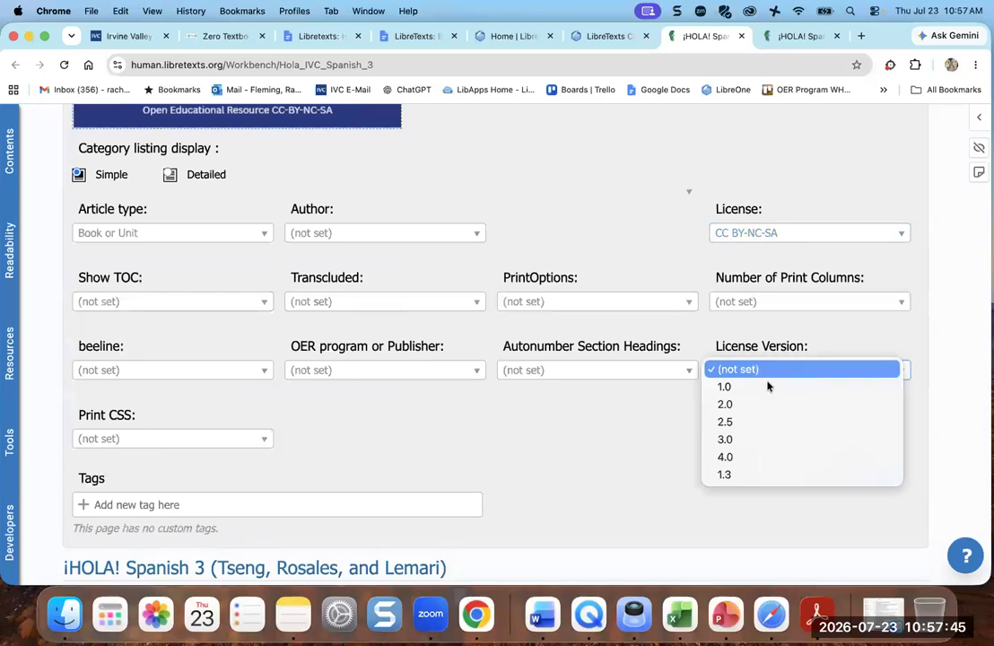
{"action": "left_click", "coordinate": [753, 461]}
{"action": "left_click", "coordinate": [708, 387]}
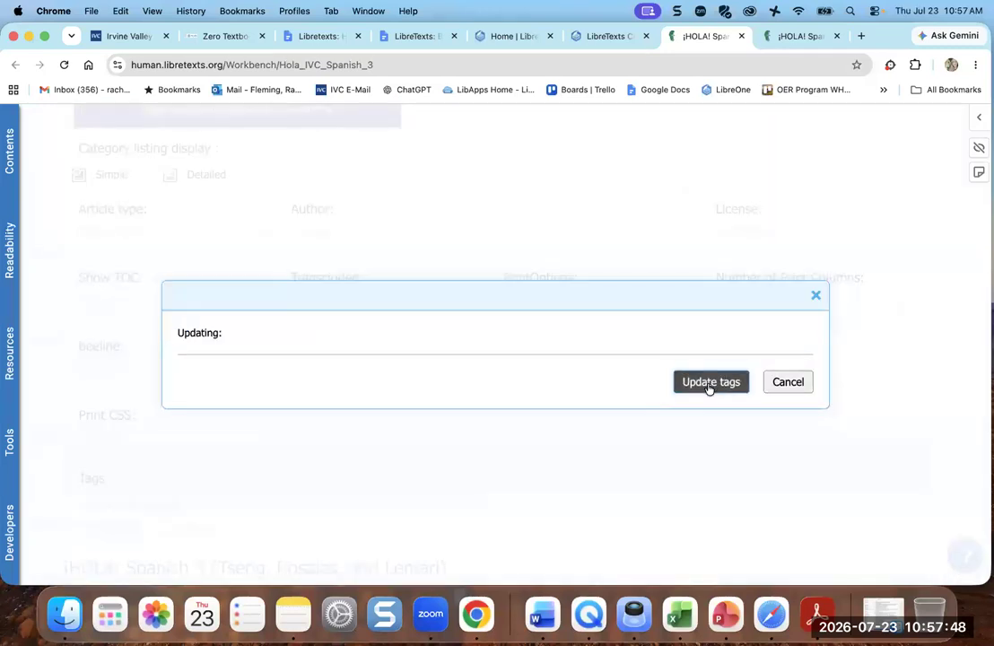
- Choose the two-author entry as the book's Author and apply the new tags to subpages
{"action": "left_click", "coordinate": [450, 237]}
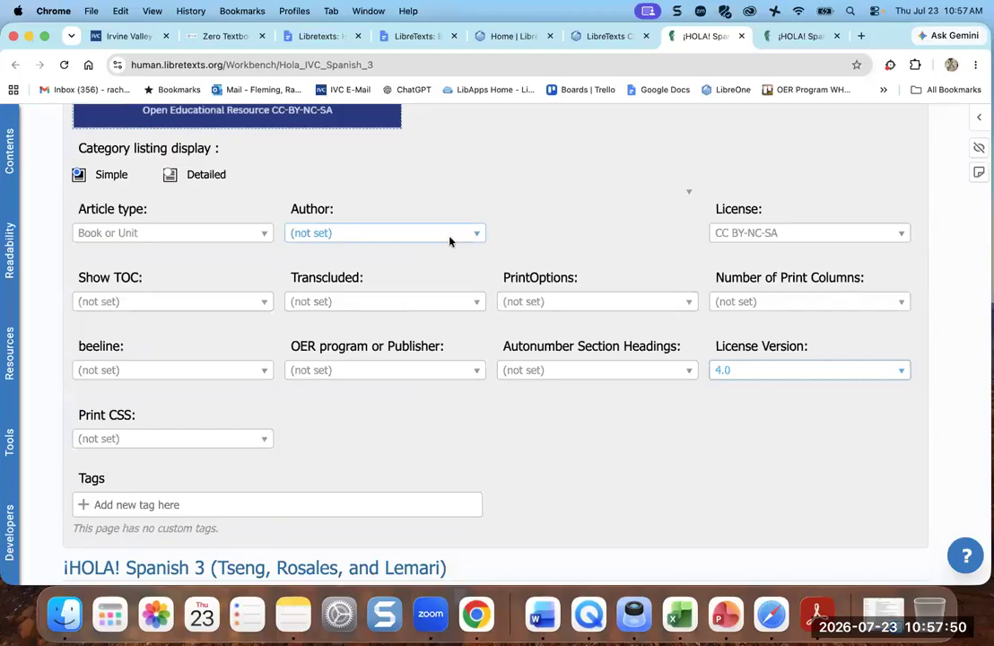
{"action": "scroll", "coordinate": [456, 327], "scroll_direction": "down", "scroll_amount": 20}
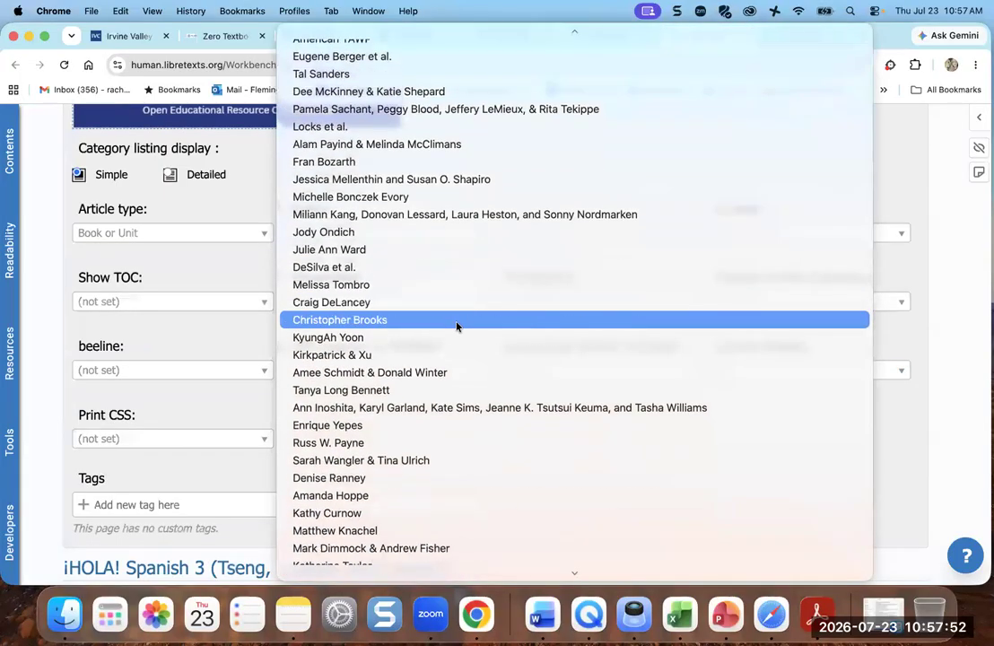
{"action": "scroll", "coordinate": [456, 326], "scroll_direction": "down", "scroll_amount": 15}
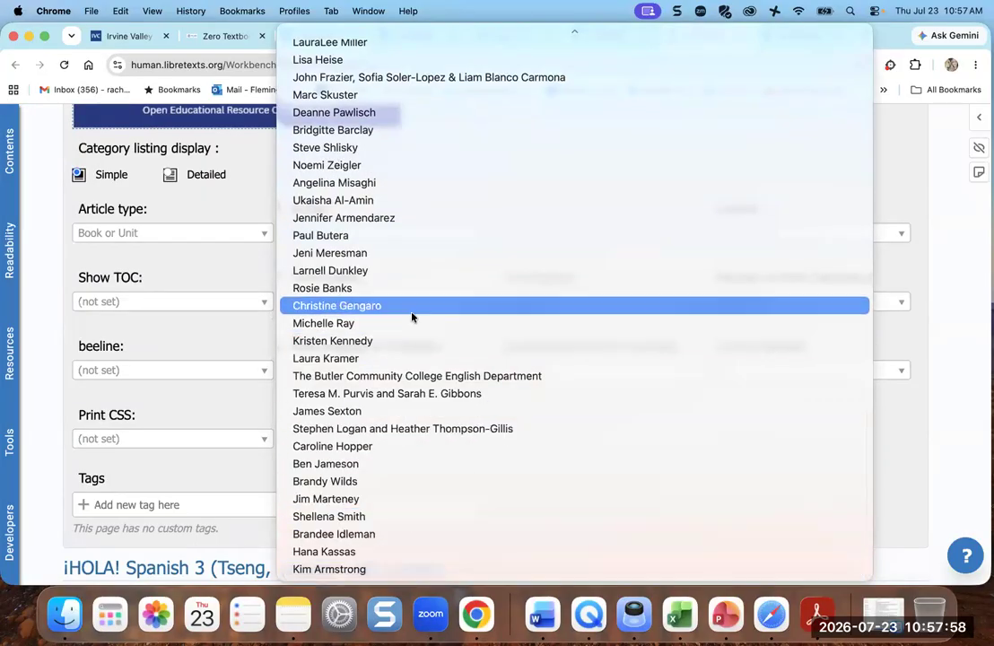
{"action": "scroll", "coordinate": [412, 317], "scroll_direction": "up", "scroll_amount": 10}
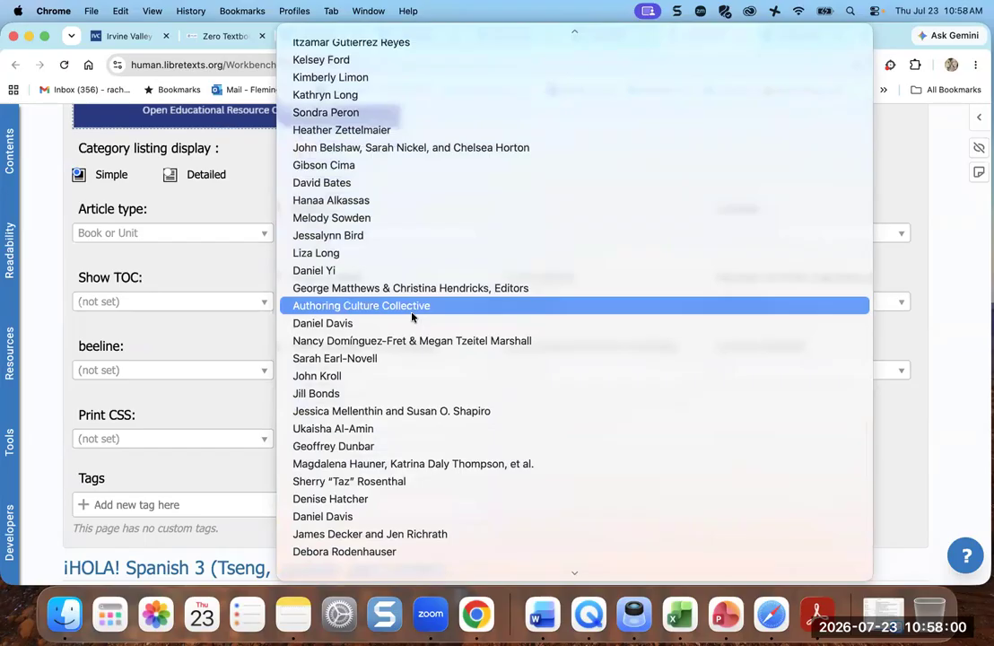
{"action": "scroll", "coordinate": [412, 317], "scroll_direction": "up", "scroll_amount": 3}
{"action": "scroll", "coordinate": [412, 317], "scroll_direction": "up", "scroll_amount": 3}
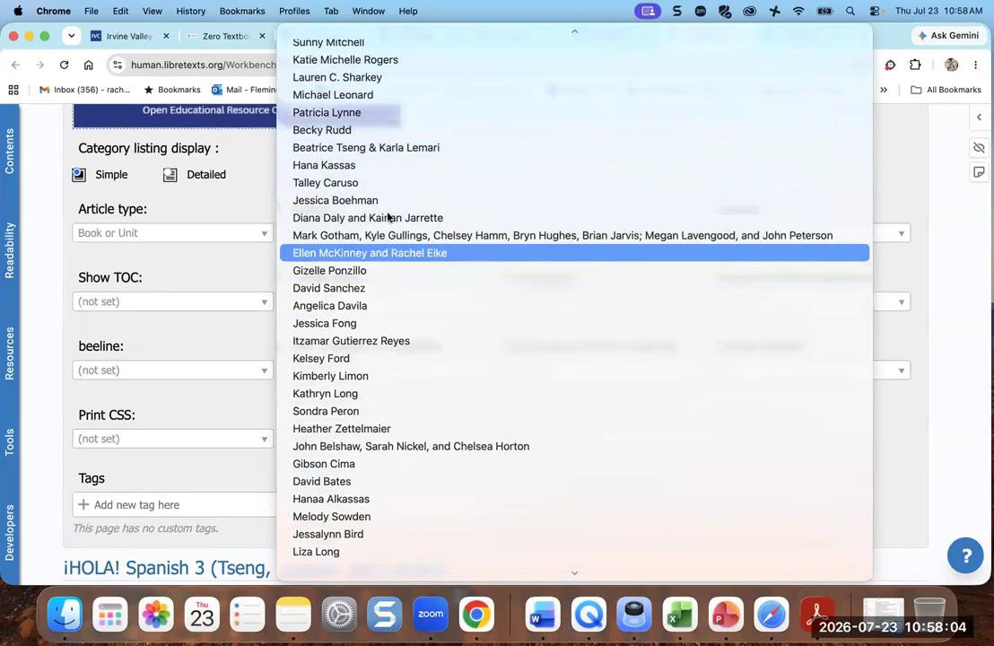
{"action": "left_click", "coordinate": [381, 148]}
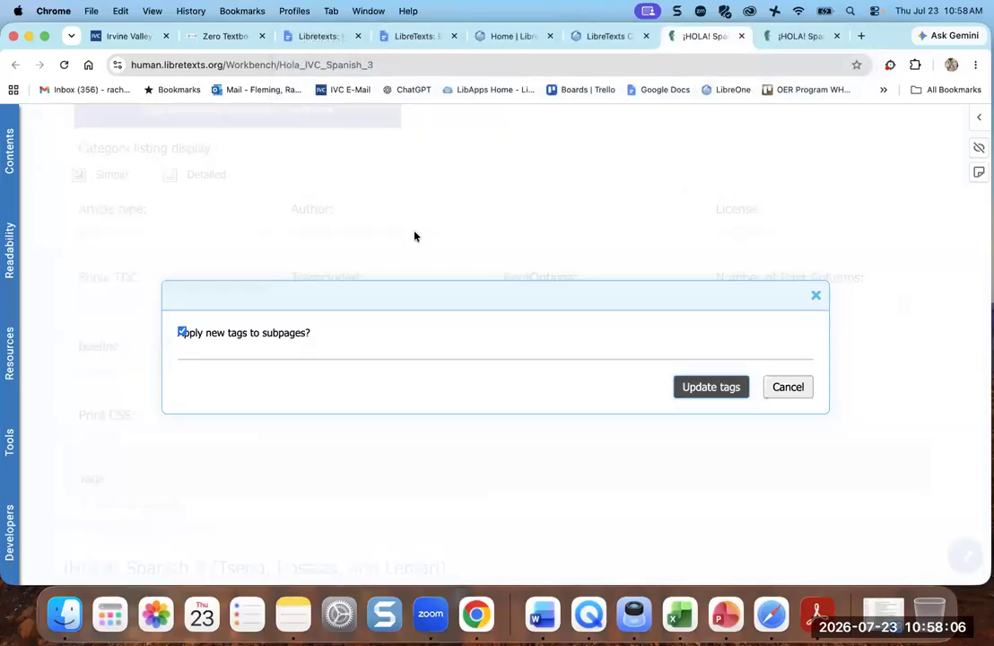
{"action": "left_click", "coordinate": [713, 387]}
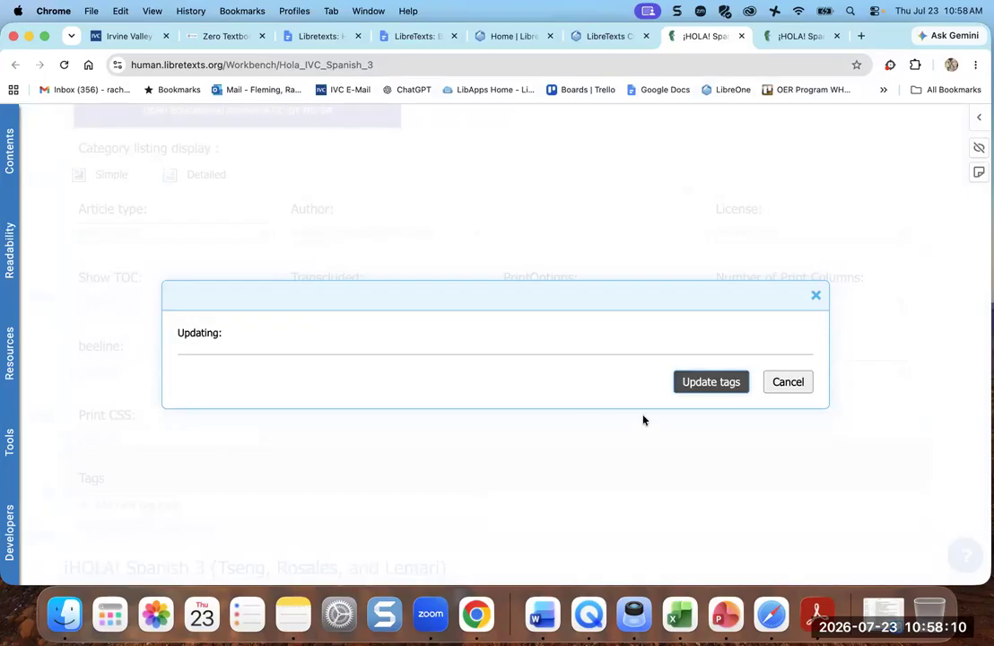
{"action": "left_click", "coordinate": [710, 382]}
{"action": "scroll", "coordinate": [585, 452], "scroll_direction": "down", "scroll_amount": 2}
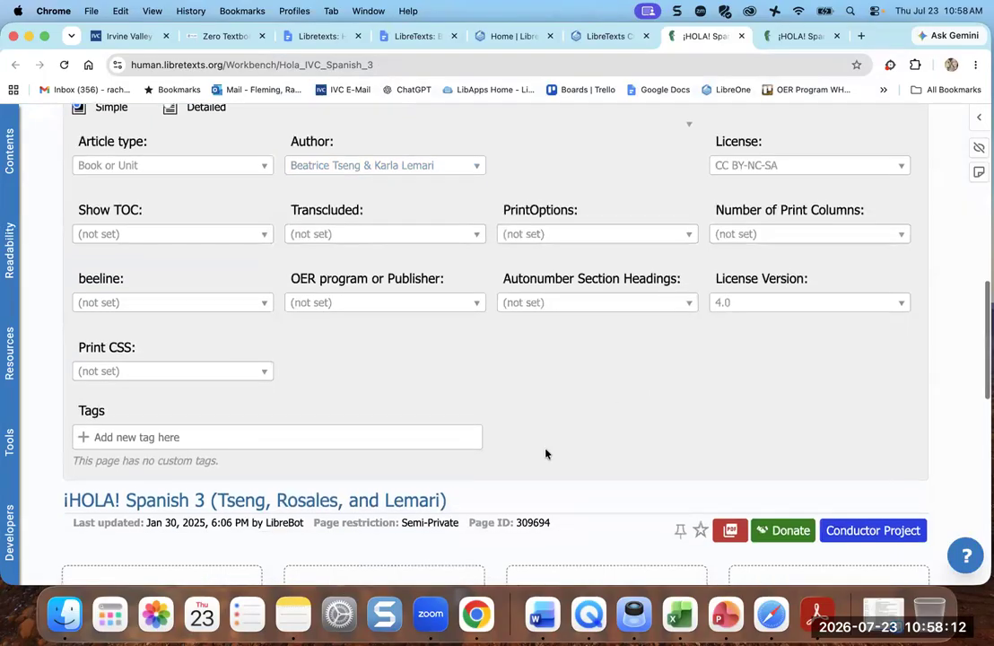
- Add an author@ tag listing the book's three authors
{"action": "left_click", "coordinate": [136, 435]}
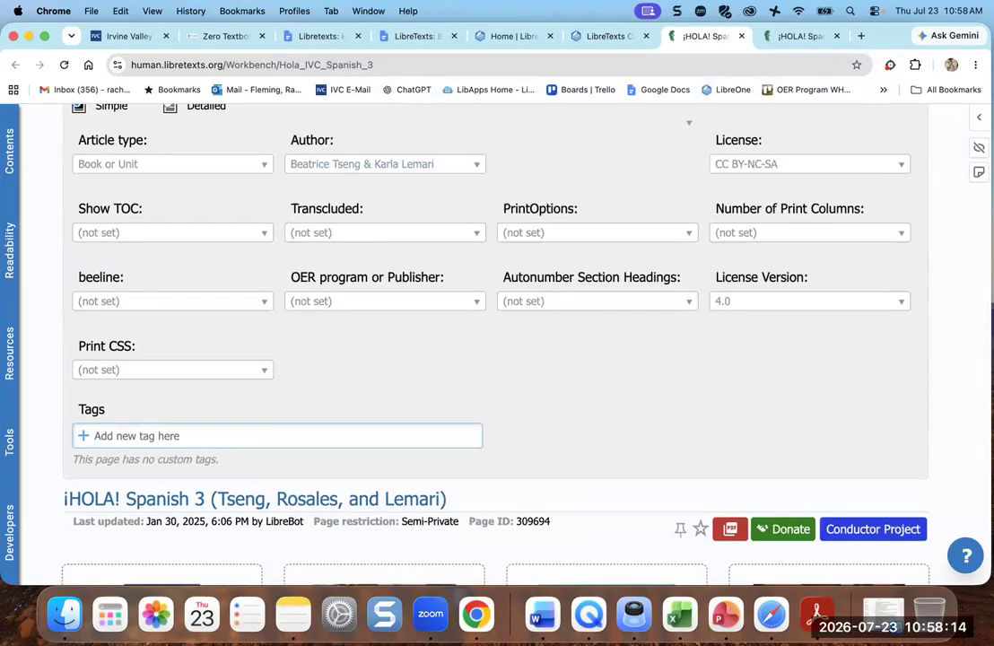
{"action": "type", "text": "author@ Beatrice T"}
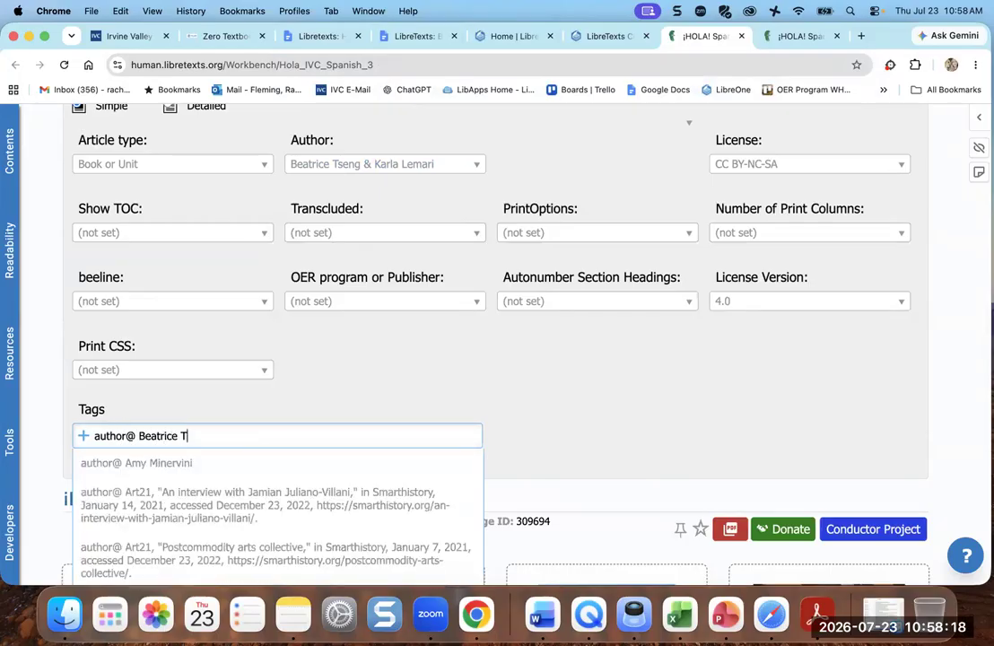
{"action": "type", "text": "seng, Kra"}
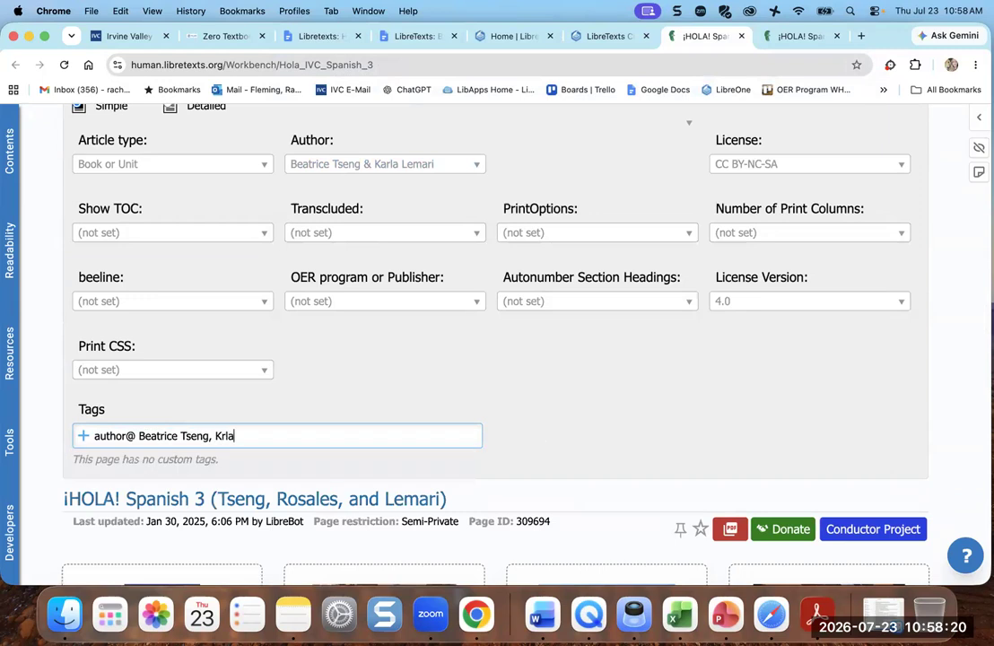
{"action": "key", "text": "BackSpace"}
{"action": "key", "text": "BackSpace"}
{"action": "type", "text": "arla Lemari, "}
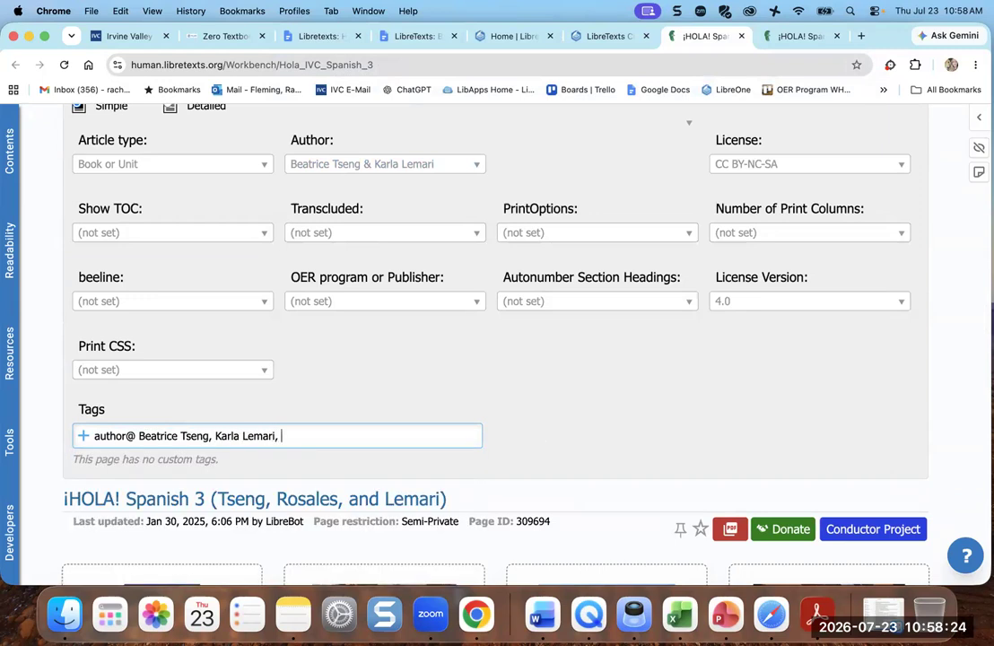
{"action": "type", "text": "Lisbeth"}
{"action": "type", "text": "Rosales"}
{"action": "key", "text": "Return"}
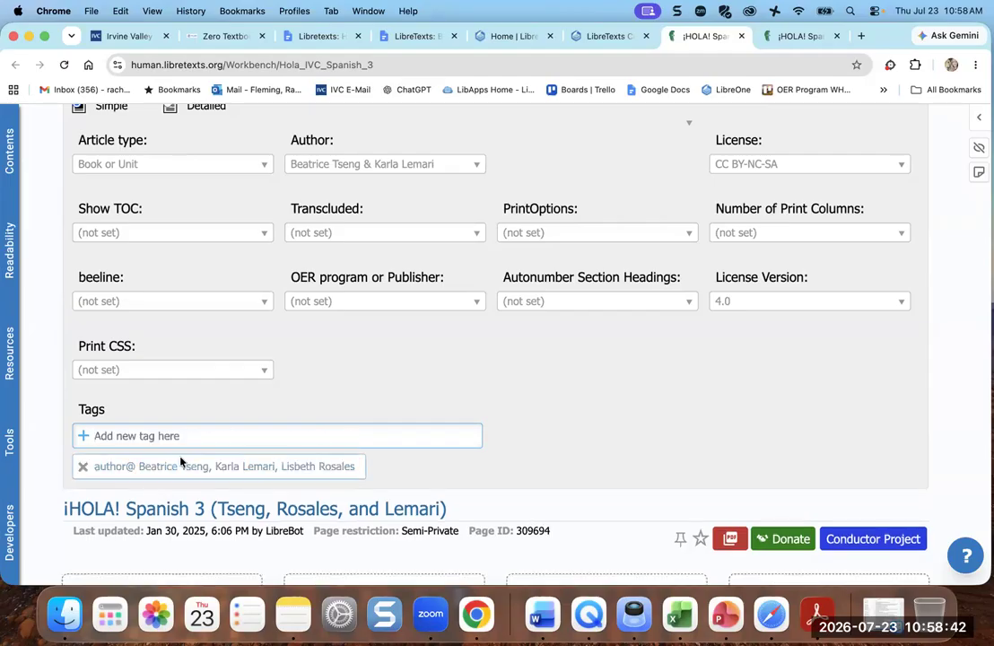
- Add the tags Irvine Valley College, SPAN 3 and Spanish
{"action": "type", "text": "Irvine"}
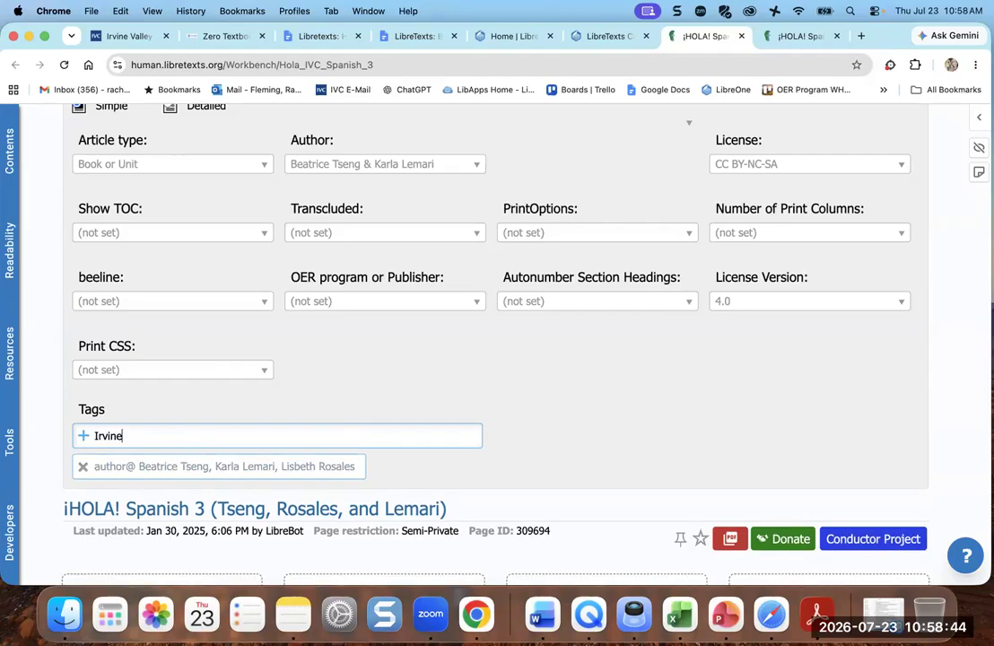
{"action": "type", "text": " Valley College"}
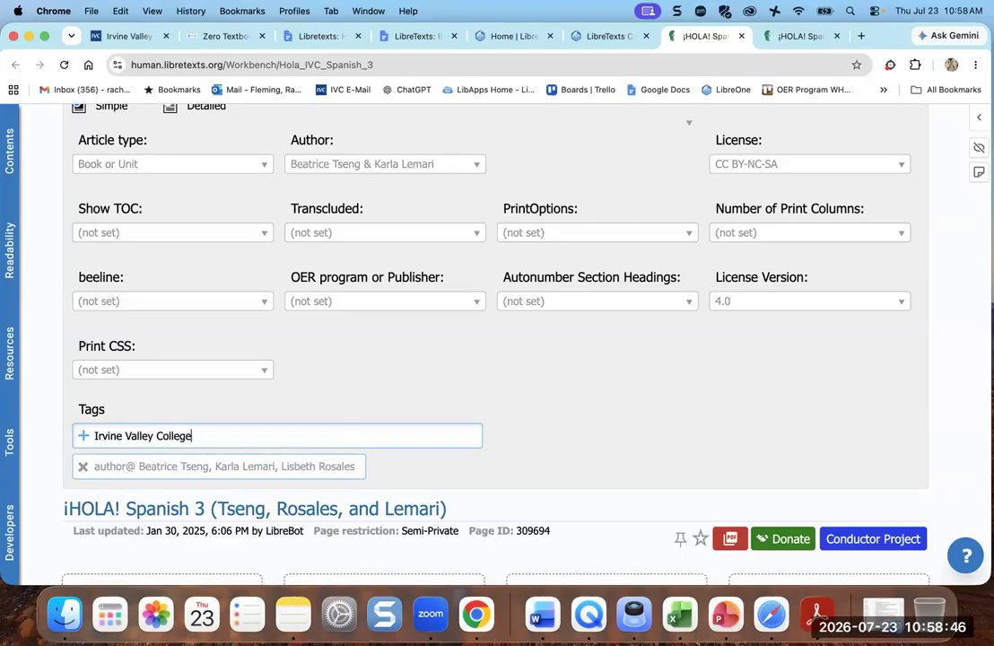
{"action": "key", "text": "Return"}
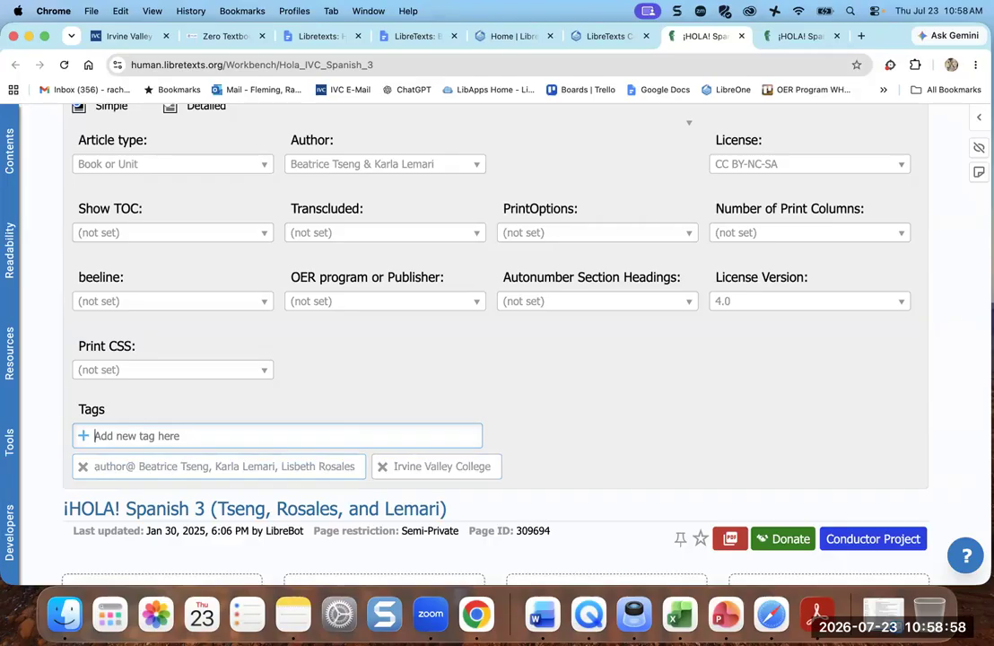
{"action": "type", "text": "SPAN"}
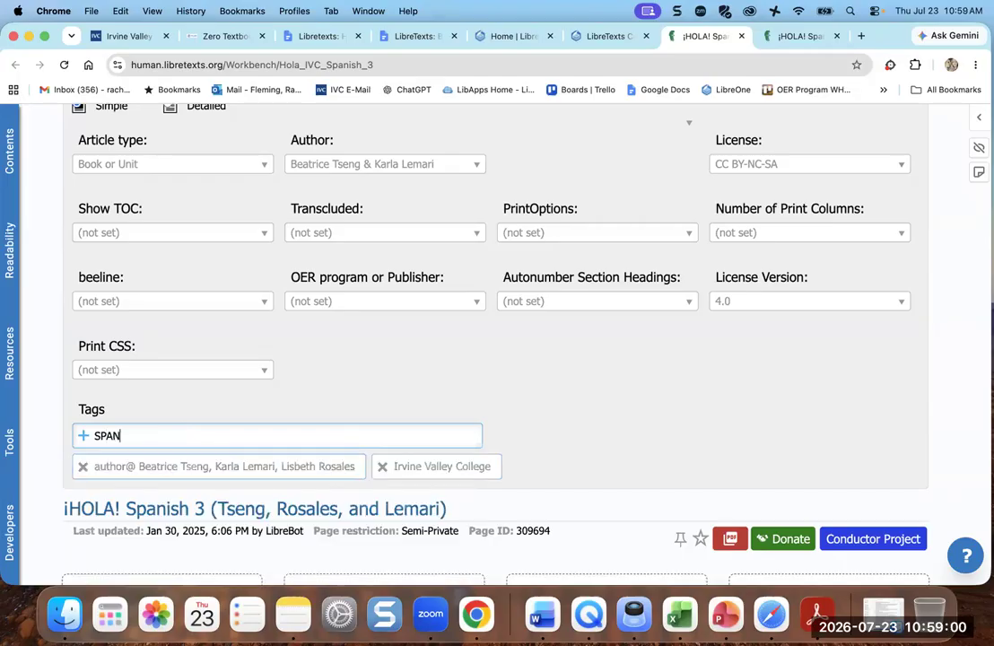
{"action": "type", "text": " 3"}
{"action": "key", "text": "Return"}
{"action": "type", "text": "Spanish"}
{"action": "key", "text": "Return"}
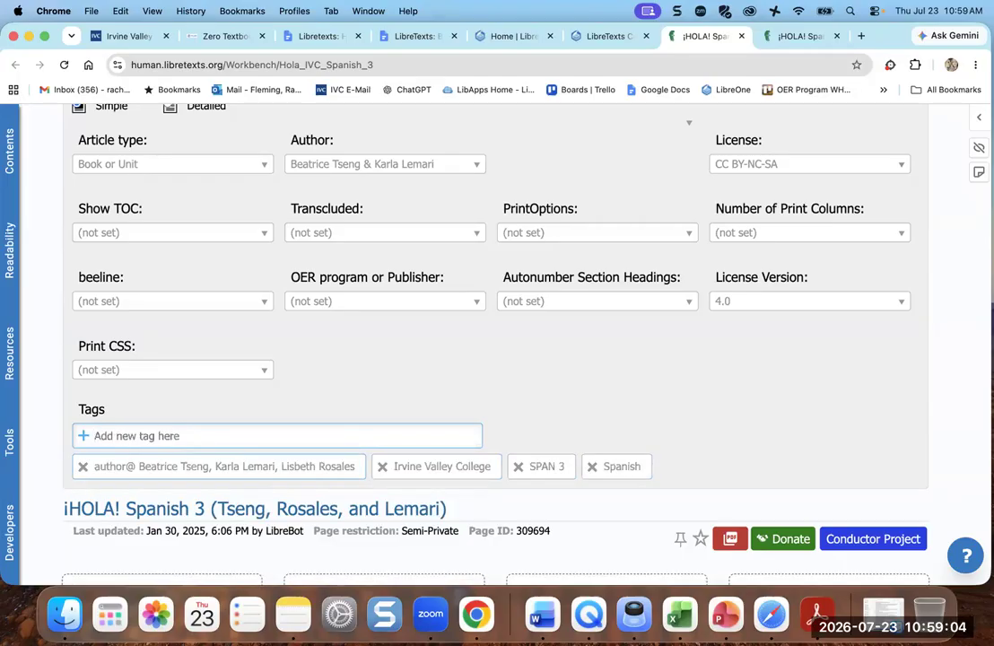
- Type 'Esp' as a tag, dismiss the suggestion list, and review the page's tags
{"action": "type", "text": "Esp"}
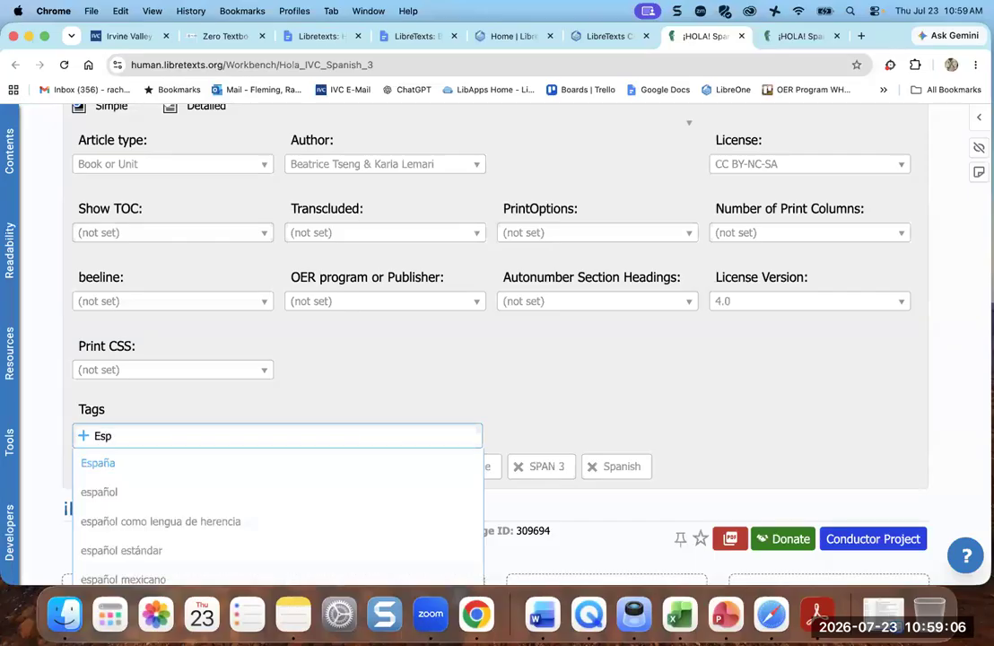
{"action": "left_click", "coordinate": [99, 491]}
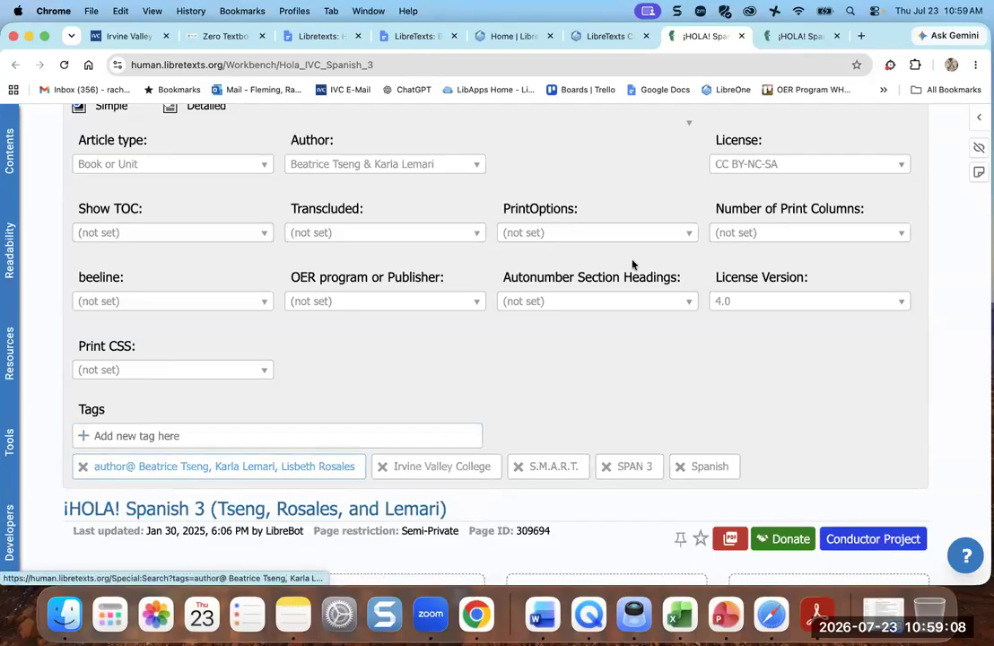
{"action": "scroll", "coordinate": [635, 346], "scroll_direction": "down", "scroll_amount": 1}
{"action": "scroll", "coordinate": [635, 347], "scroll_direction": "up", "scroll_amount": 2}
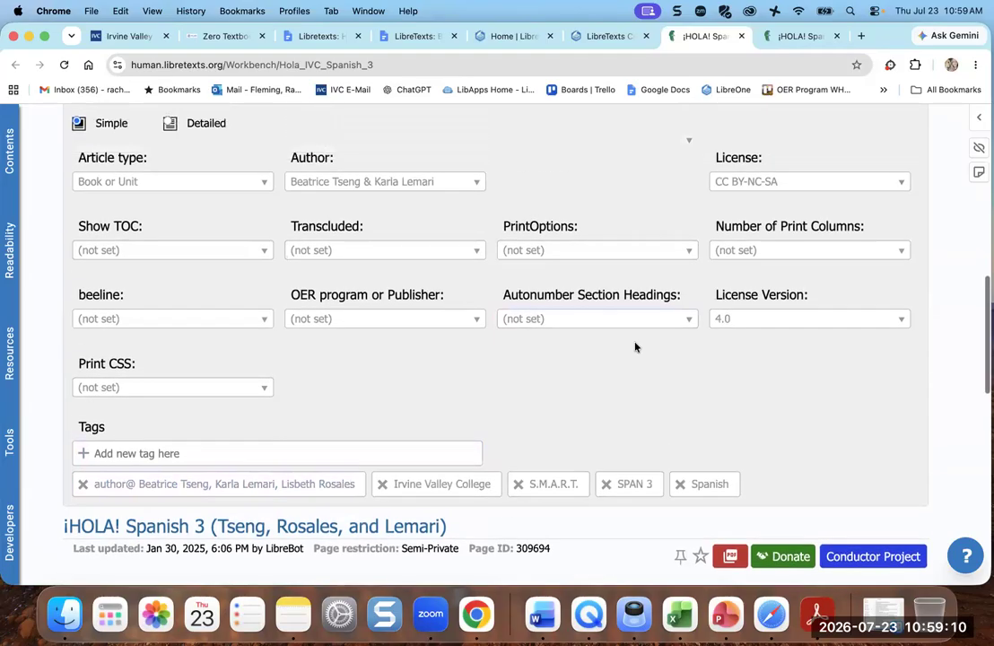
{"action": "scroll", "coordinate": [635, 346], "scroll_direction": "up", "scroll_amount": 1}
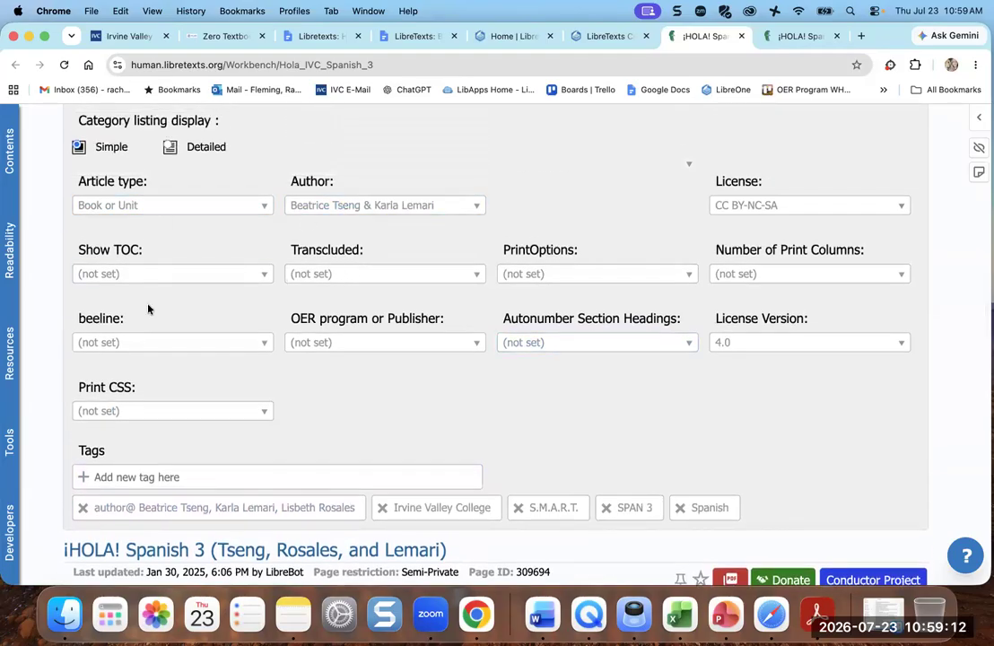
{"action": "scroll", "coordinate": [588, 257], "scroll_direction": "up", "scroll_amount": 3}
{"action": "scroll", "coordinate": [588, 257], "scroll_direction": "down", "scroll_amount": 10}
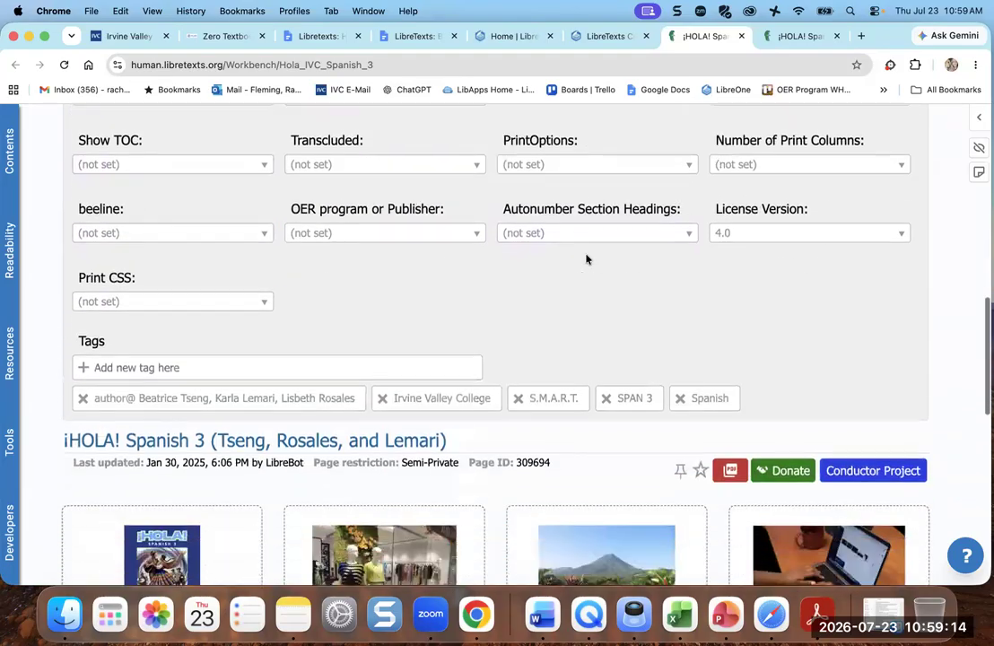
{"action": "scroll", "coordinate": [586, 259], "scroll_direction": "down", "scroll_amount": 5}
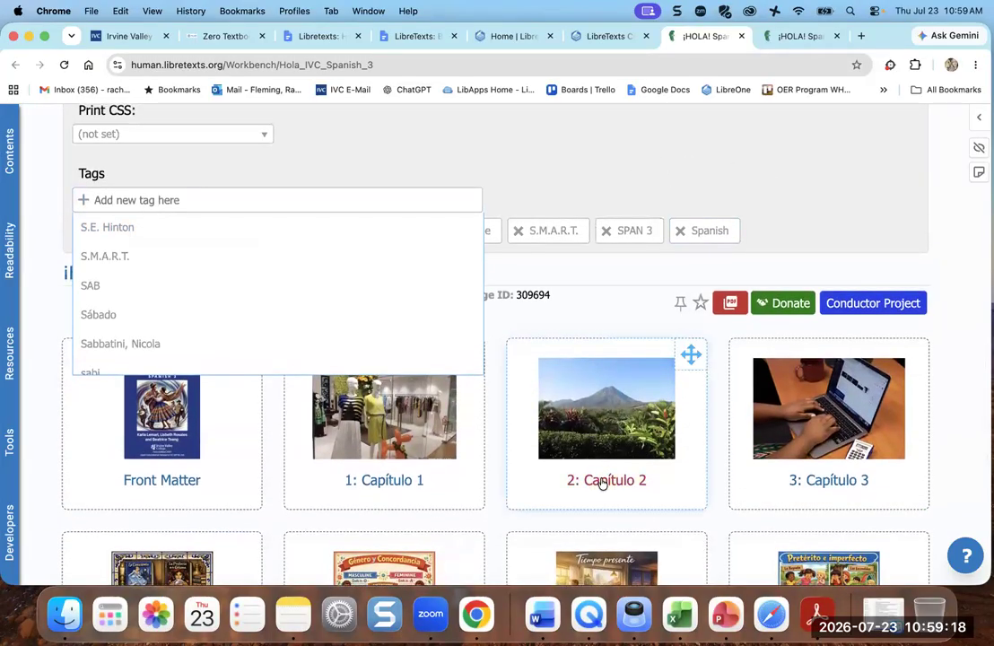
{"action": "left_click", "coordinate": [603, 483]}
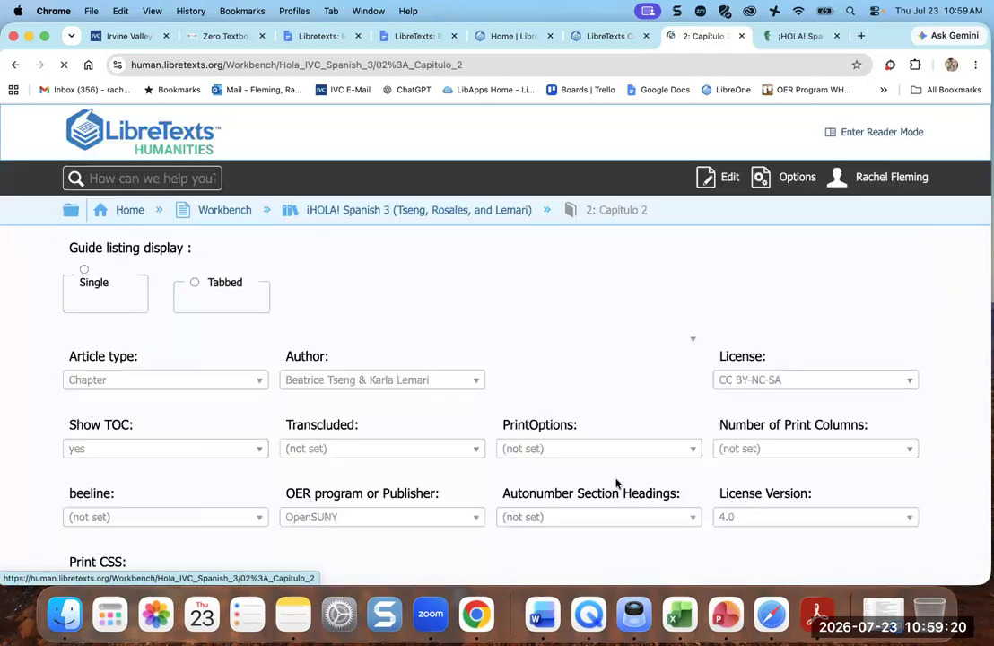
{"action": "scroll", "coordinate": [543, 430], "scroll_direction": "down", "scroll_amount": 3}
{"action": "scroll", "coordinate": [545, 431], "scroll_direction": "down", "scroll_amount": 5}
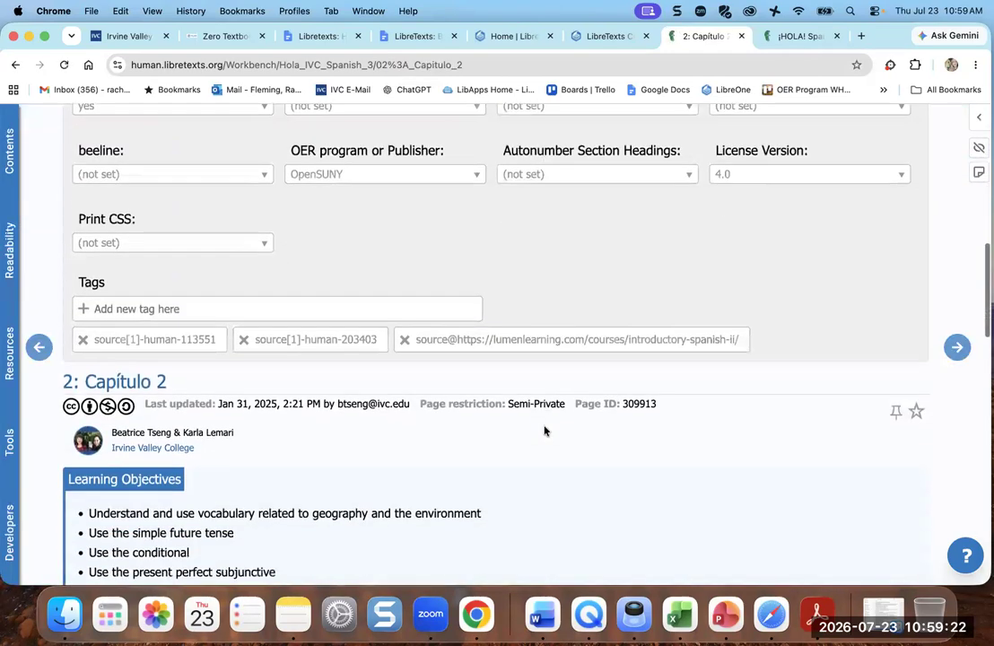
{"action": "scroll", "coordinate": [378, 490], "scroll_direction": "down", "scroll_amount": 1}
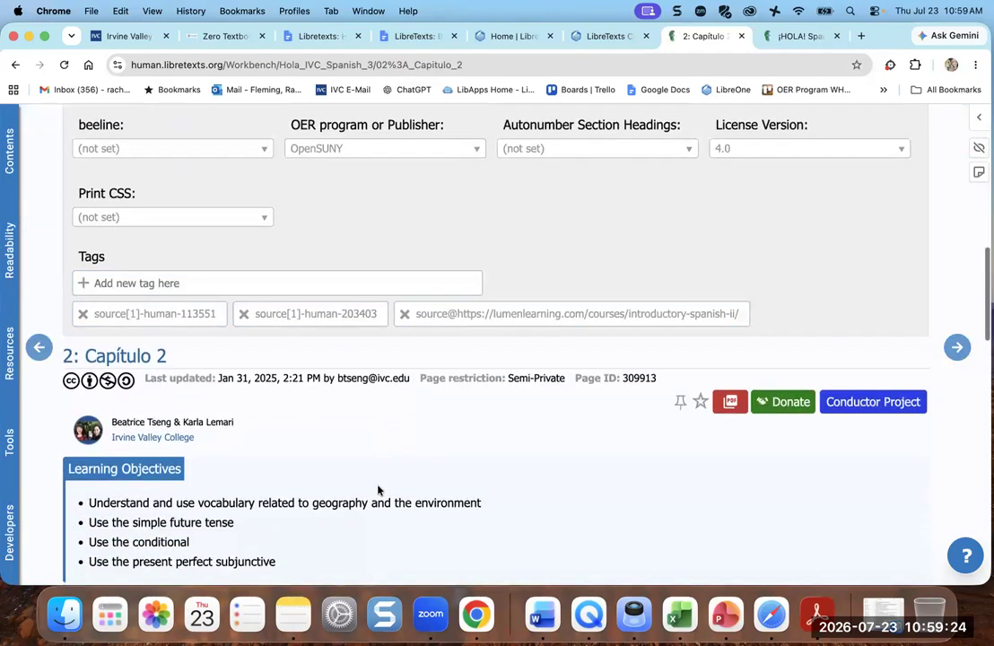
{"action": "scroll", "coordinate": [498, 344], "scroll_direction": "down", "scroll_amount": 2}
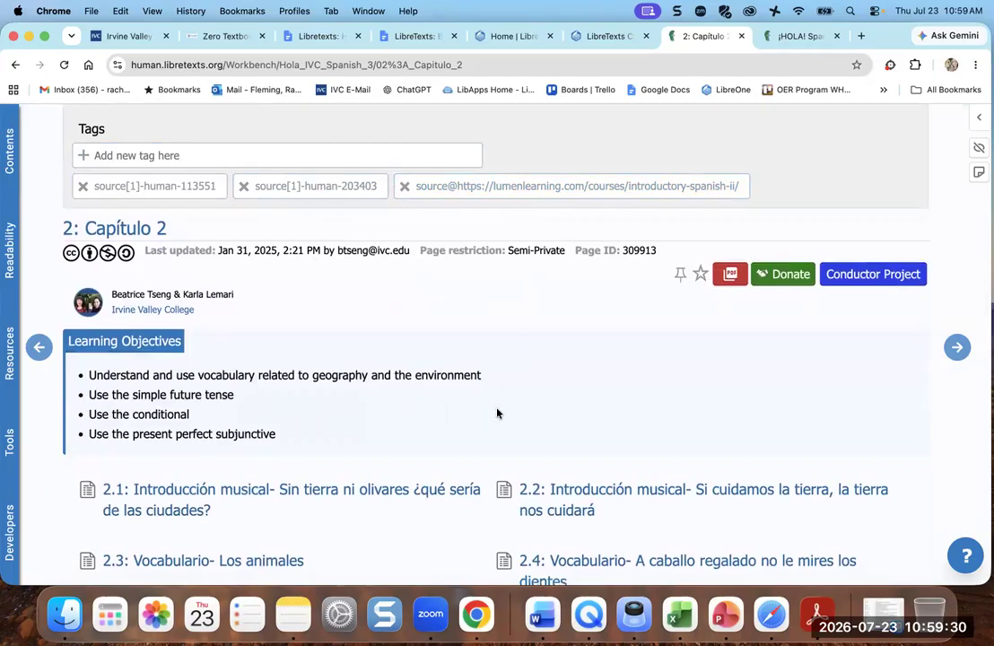
{"action": "scroll", "coordinate": [498, 412], "scroll_direction": "down", "scroll_amount": 2}
{"action": "scroll", "coordinate": [572, 523], "scroll_direction": "down", "scroll_amount": 2}
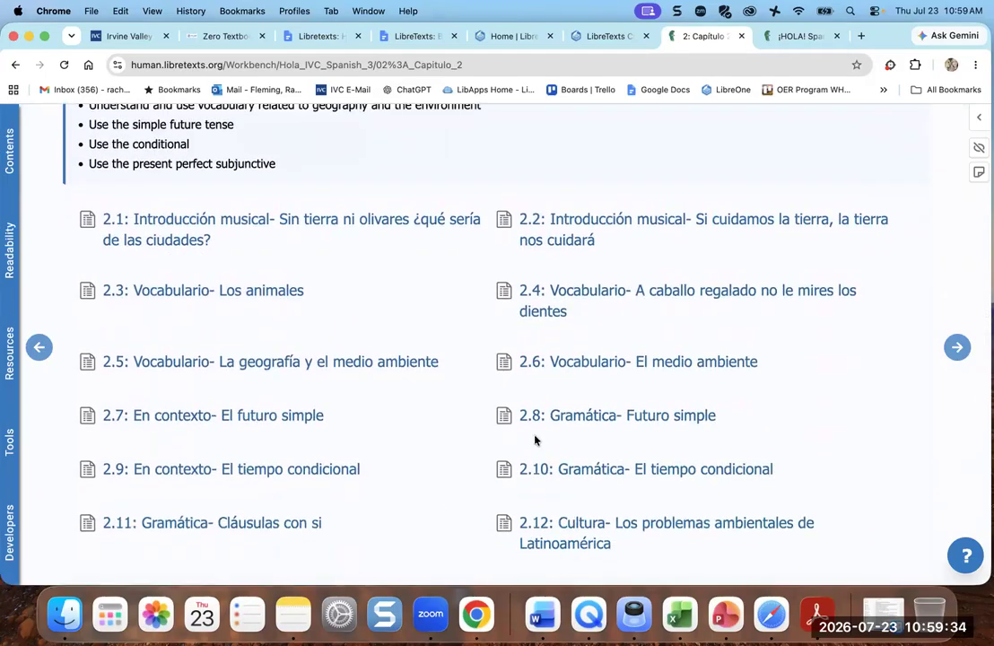
{"action": "scroll", "coordinate": [613, 324], "scroll_direction": "up", "scroll_amount": 10}
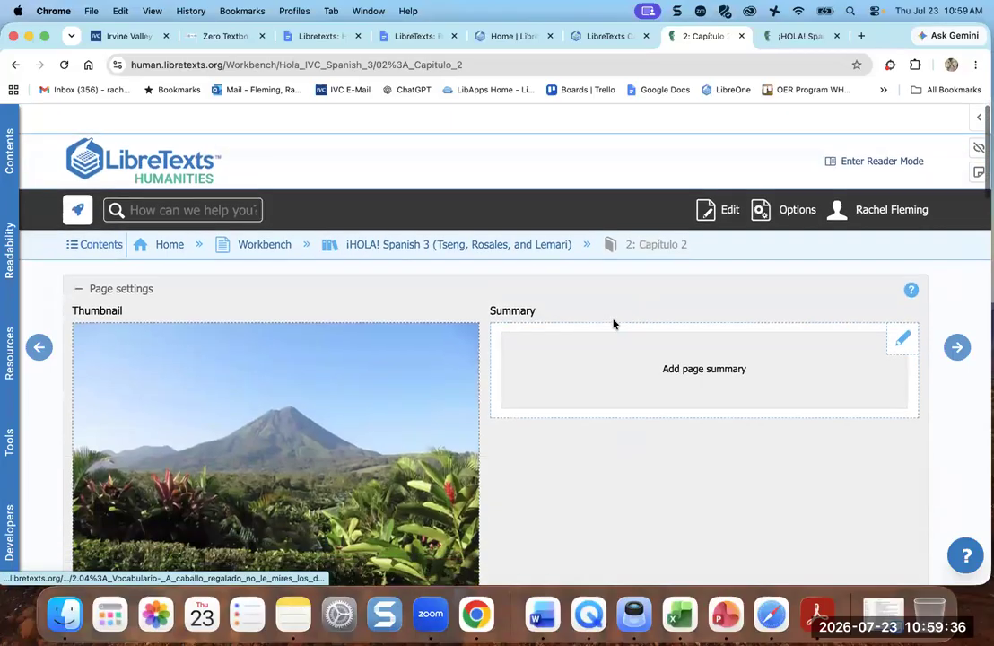
{"action": "left_click", "coordinate": [518, 218]}
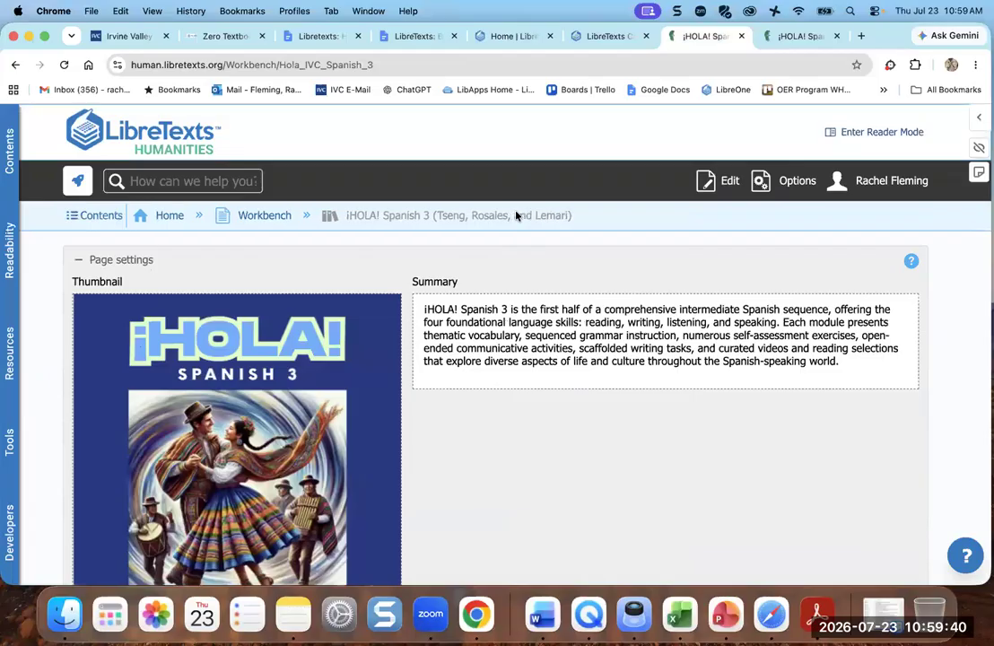
- Collapse the book's page settings and return to the Conductor project tab
{"action": "left_click", "coordinate": [79, 259]}
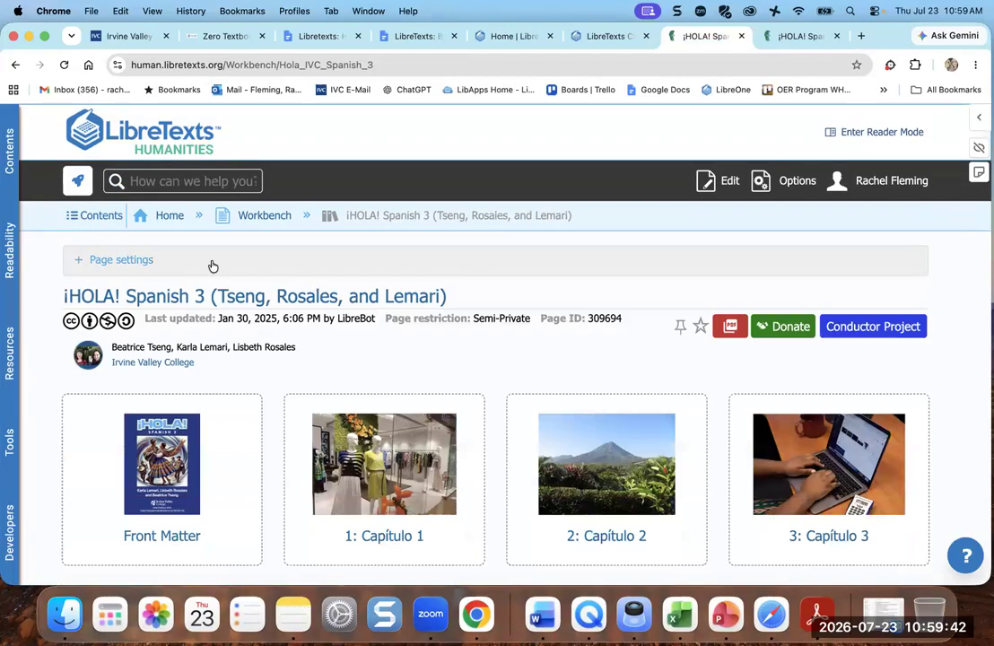
{"action": "scroll", "coordinate": [301, 290], "scroll_direction": "down", "scroll_amount": 2}
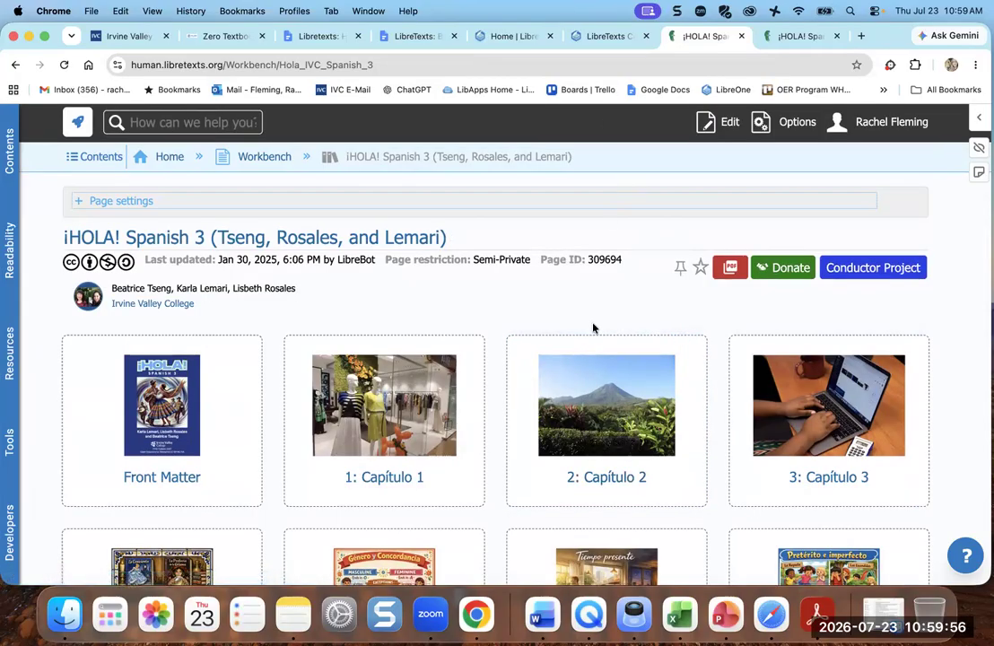
{"action": "left_click", "coordinate": [609, 37]}
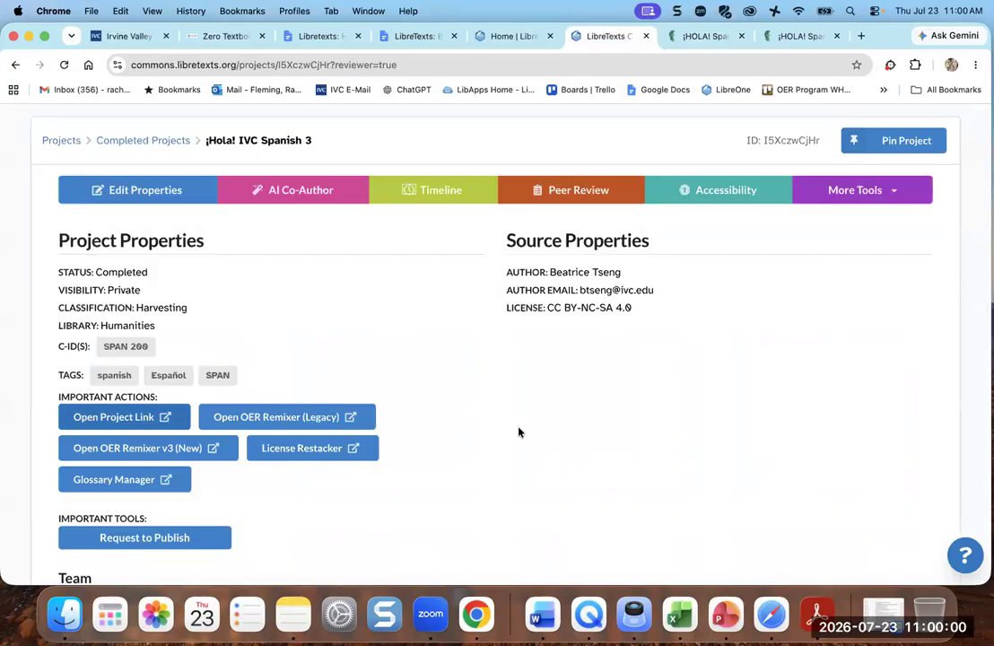
- Start a publishing request and copy the book's full title from its library page
{"action": "left_click", "coordinate": [182, 538]}
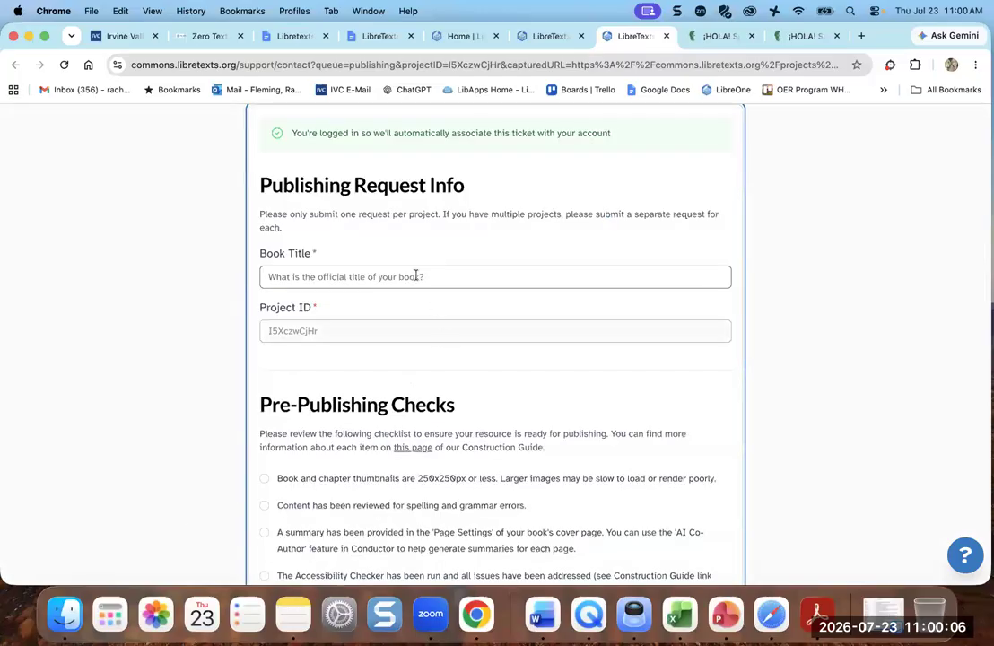
{"action": "left_click", "coordinate": [529, 36]}
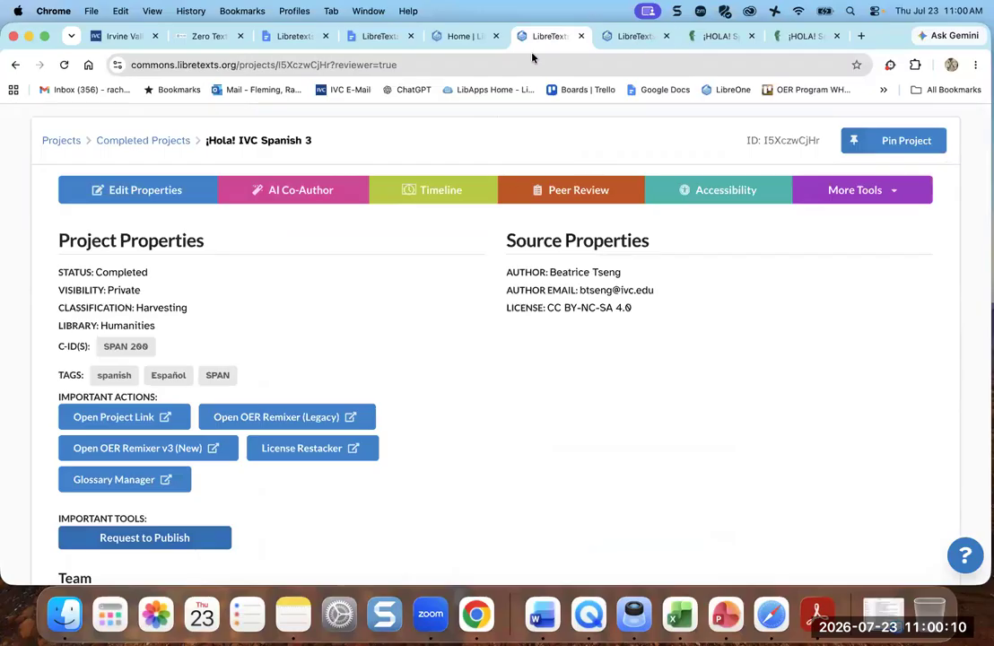
{"action": "left_click", "coordinate": [106, 414]}
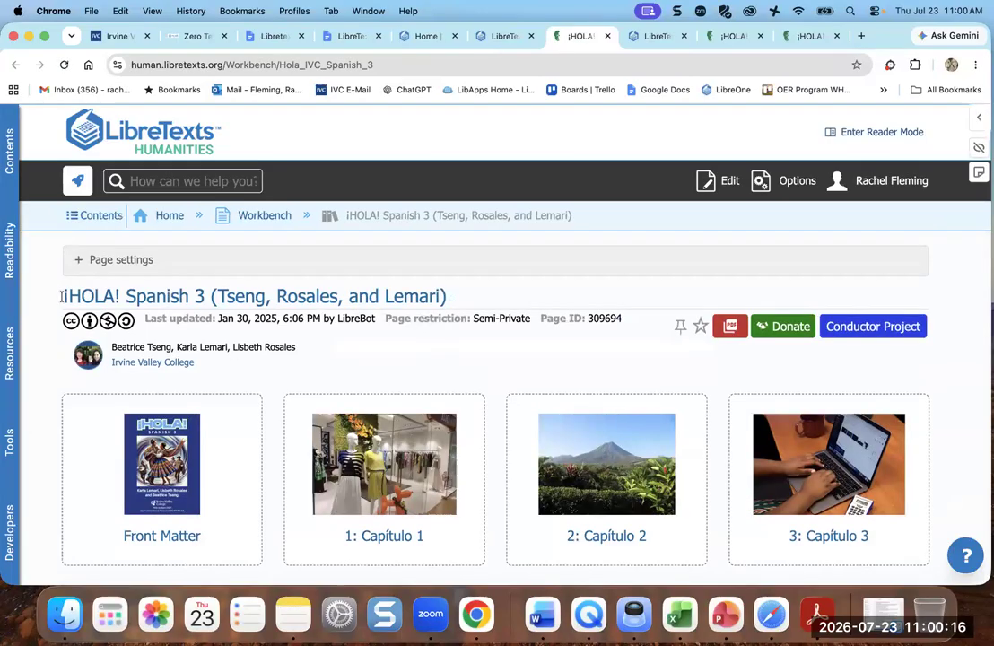
{"action": "mouse_move", "coordinate": [61, 298]}
{"action": "left_mouse_down"}
{"action": "mouse_move", "coordinate": [391, 313]}
{"action": "mouse_move", "coordinate": [443, 304]}
{"action": "left_mouse_up"}
{"action": "key", "text": "super+c"}
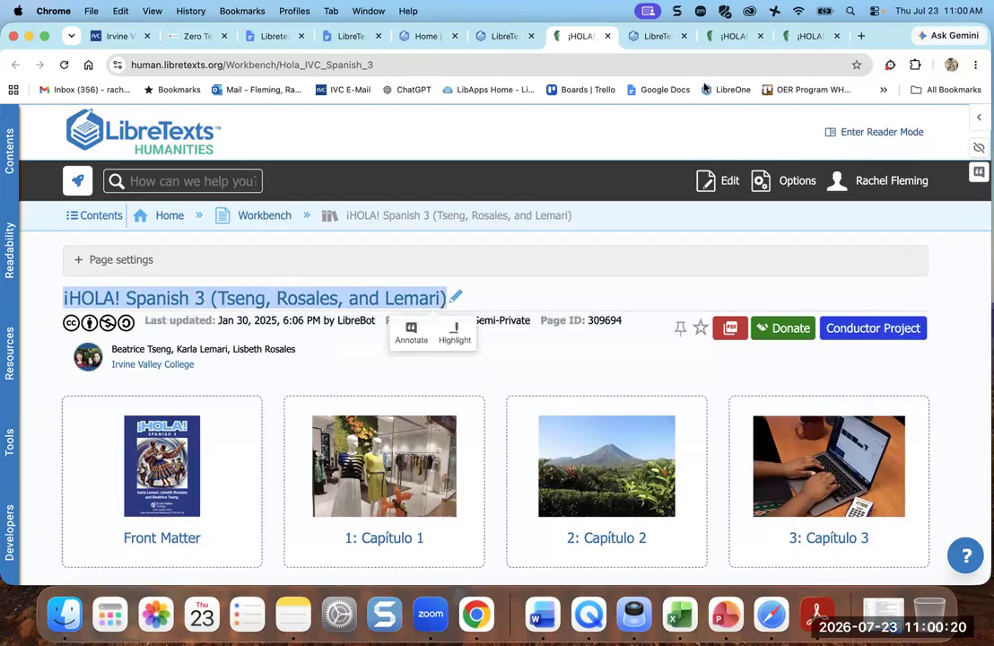
{"action": "left_click", "coordinate": [814, 38]}
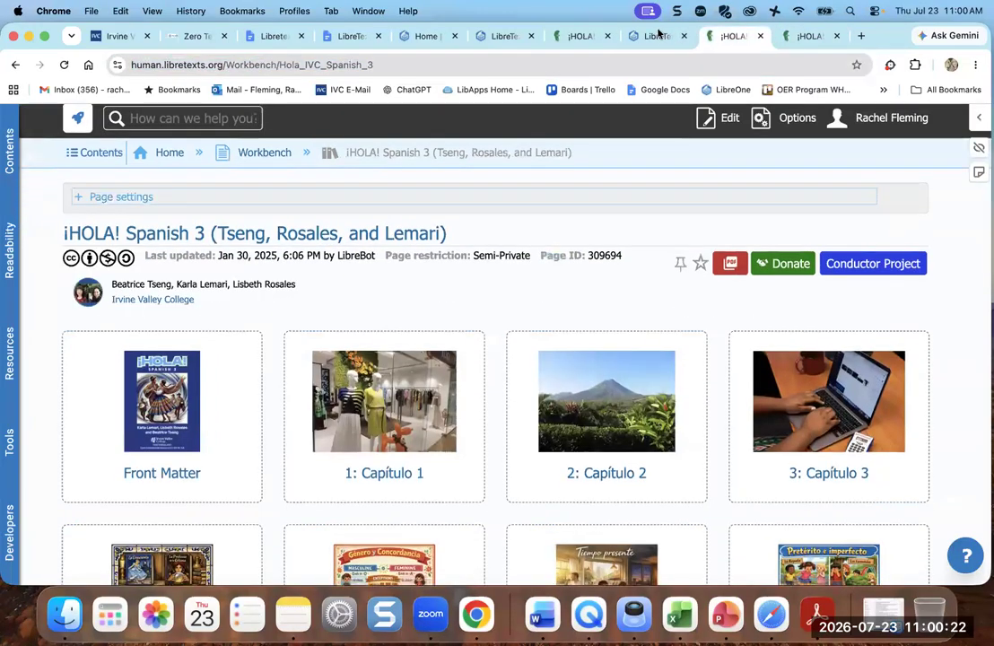
{"action": "left_click", "coordinate": [657, 36]}
{"action": "left_click", "coordinate": [307, 278]}
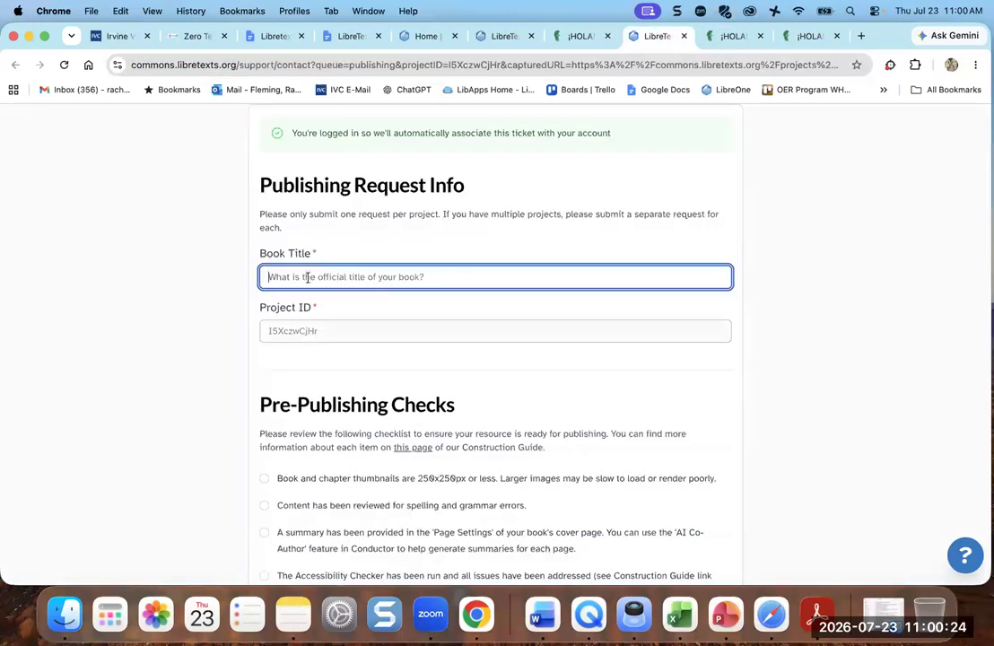
- Paste the copied full title into the Book Title field
{"action": "key", "text": "super+v"}
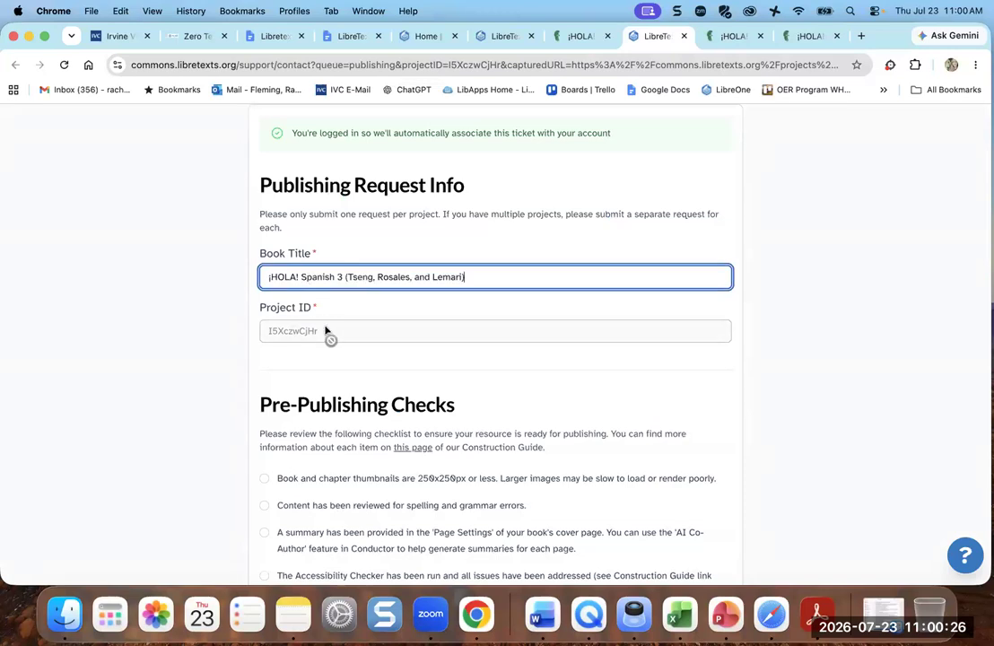
{"action": "left_click", "coordinate": [769, 413]}
{"action": "scroll", "coordinate": [769, 412], "scroll_direction": "down", "scroll_amount": 3}
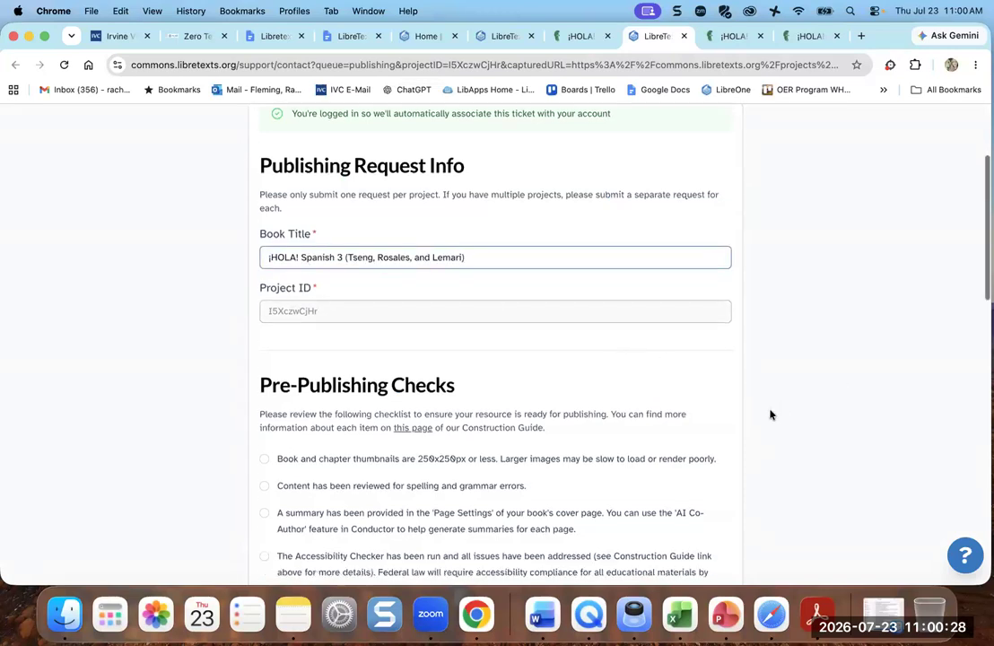
{"action": "scroll", "coordinate": [769, 414], "scroll_direction": "down", "scroll_amount": 2}
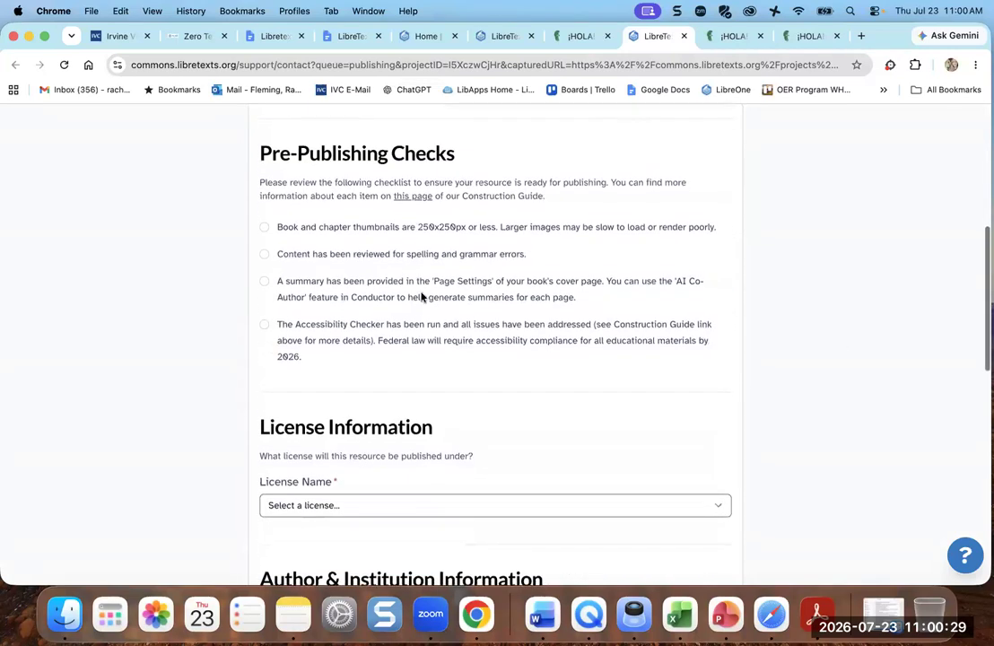
- Tick all four Pre-Publishing Checks: thumbnails, spelling and grammar, cover summary, accessibility
{"action": "left_click", "coordinate": [263, 229]}
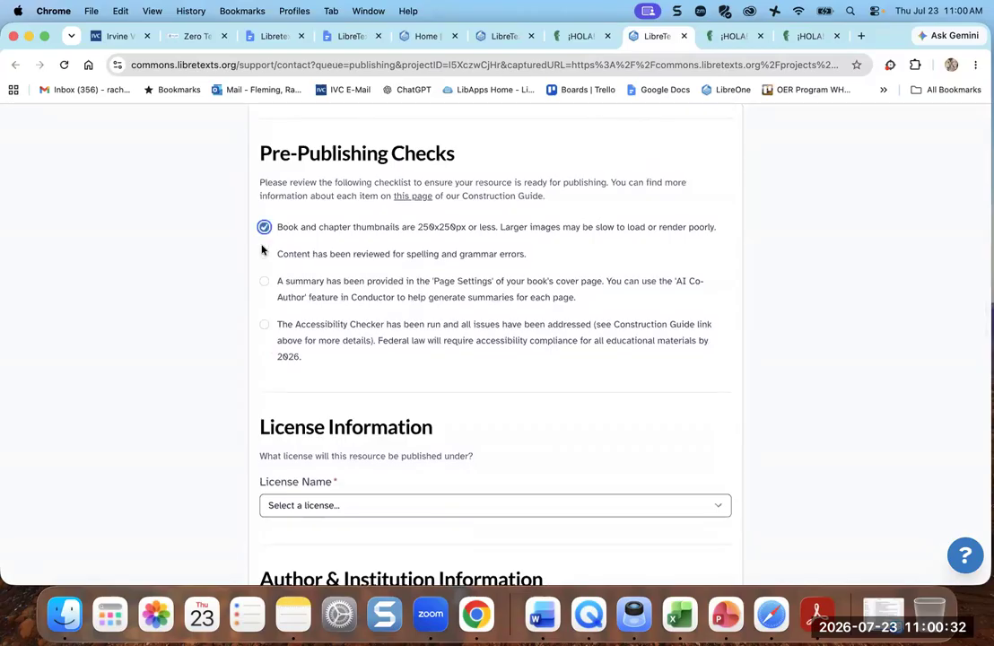
{"action": "left_click", "coordinate": [264, 256]}
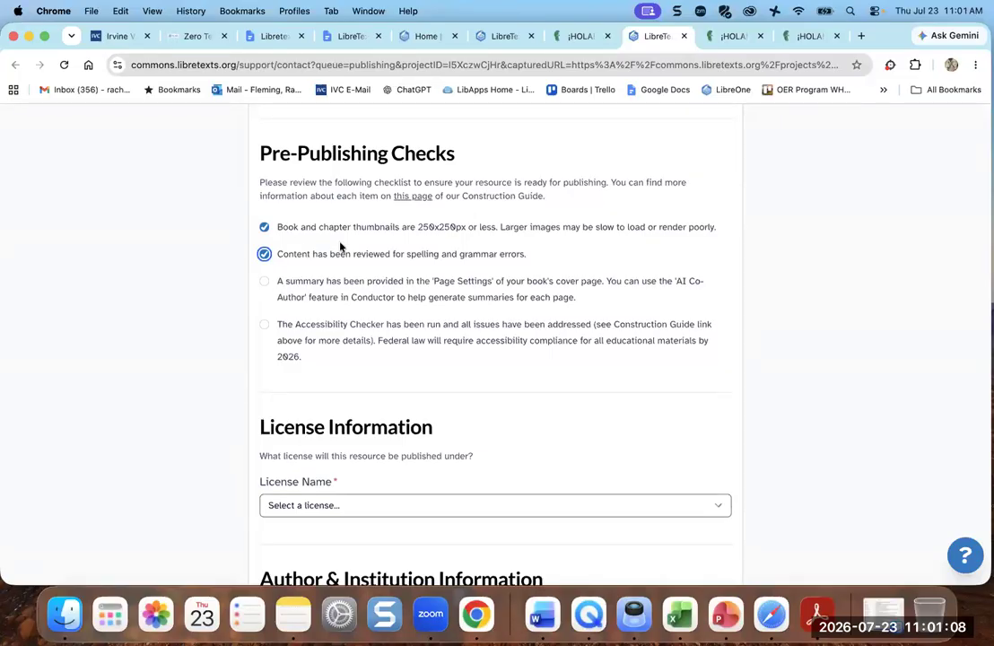
{"action": "left_click", "coordinate": [265, 283]}
{"action": "left_click", "coordinate": [264, 326]}
{"action": "scroll", "coordinate": [370, 353], "scroll_direction": "down", "scroll_amount": 3}
{"action": "scroll", "coordinate": [368, 351], "scroll_direction": "down", "scroll_amount": 3}
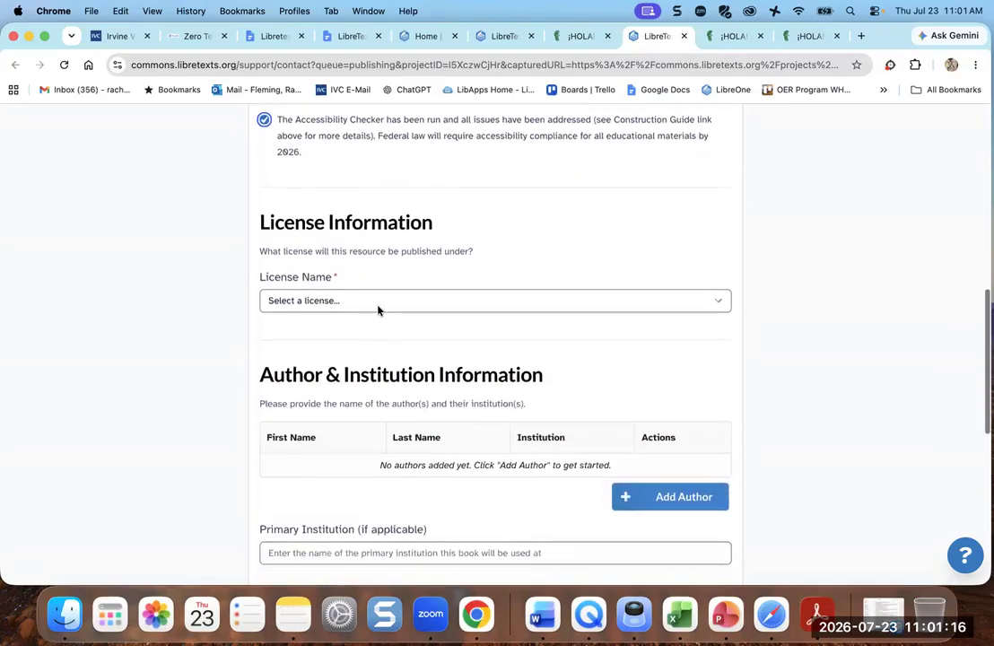
- Set License Name to CC BY-NC-SA and License Version to 4.0
{"action": "left_click", "coordinate": [377, 301]}
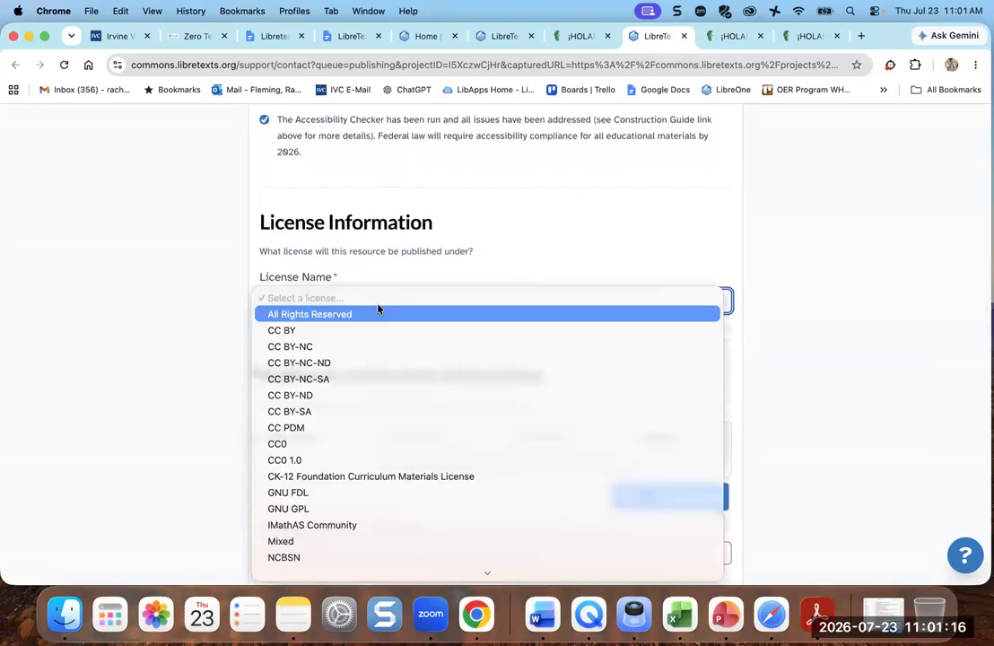
{"action": "left_click", "coordinate": [375, 379]}
{"action": "left_click", "coordinate": [368, 412]}
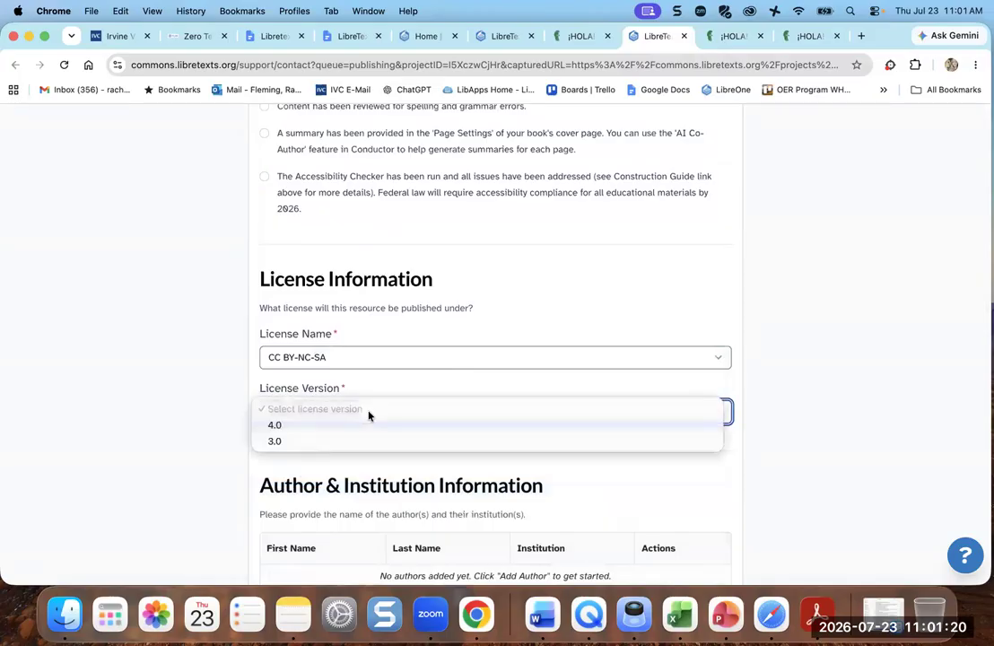
{"action": "left_click", "coordinate": [339, 426]}
{"action": "scroll", "coordinate": [799, 441], "scroll_direction": "down", "scroll_amount": 7}
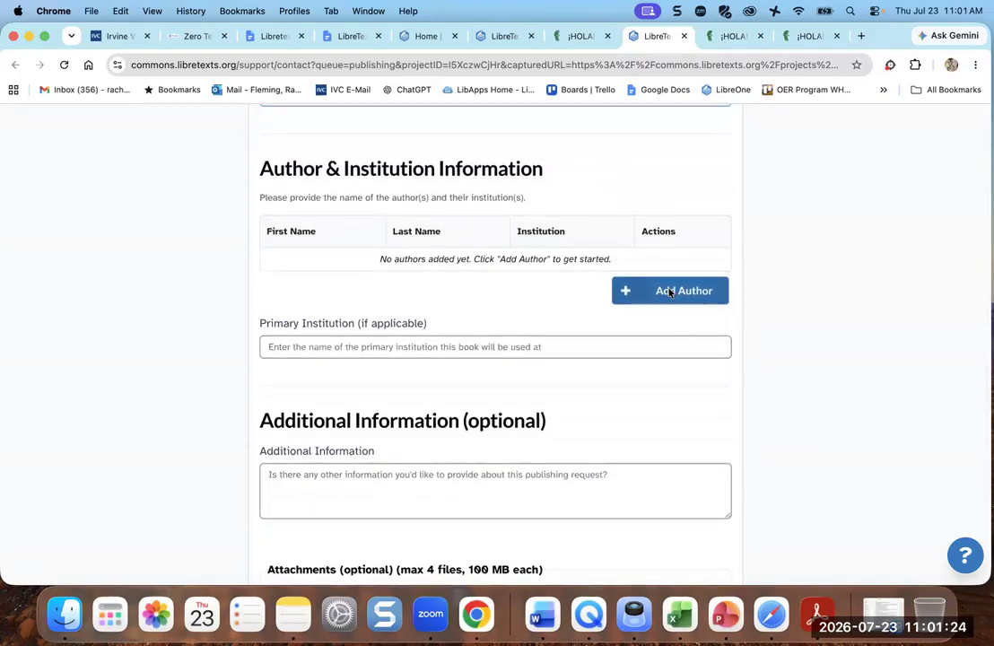
- Add the first author's first and last name with institution Irvine Valley College
{"action": "left_click", "coordinate": [669, 292]}
{"action": "type", "text": "Beatrice"}
{"action": "key", "text": "Tab"}
{"action": "type", "text": "Tseng"}
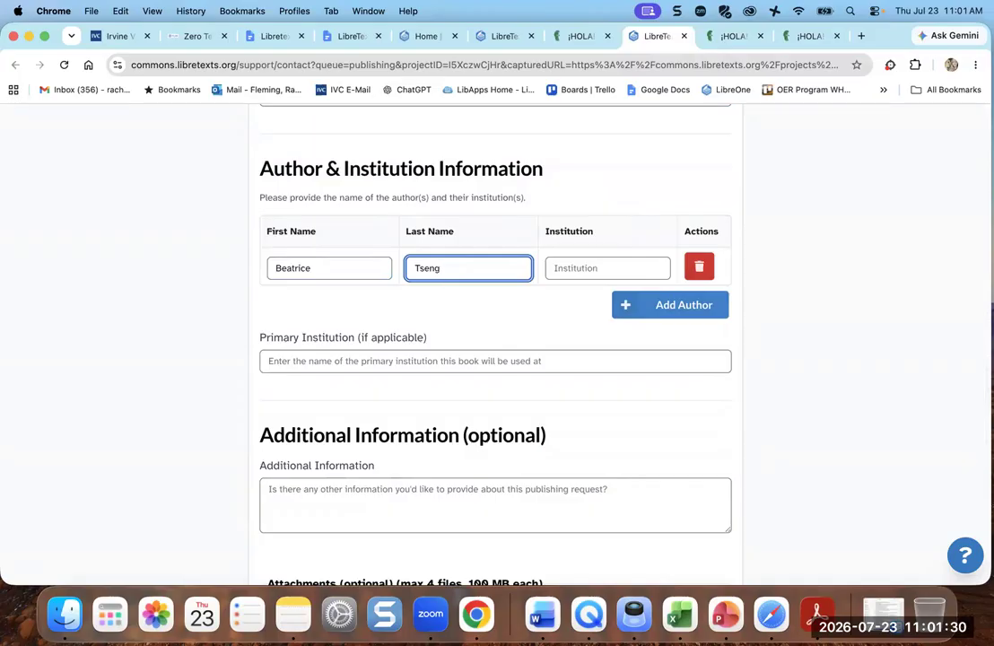
{"action": "key", "text": "Tab"}
{"action": "type", "text": "Irvine VAlley"}
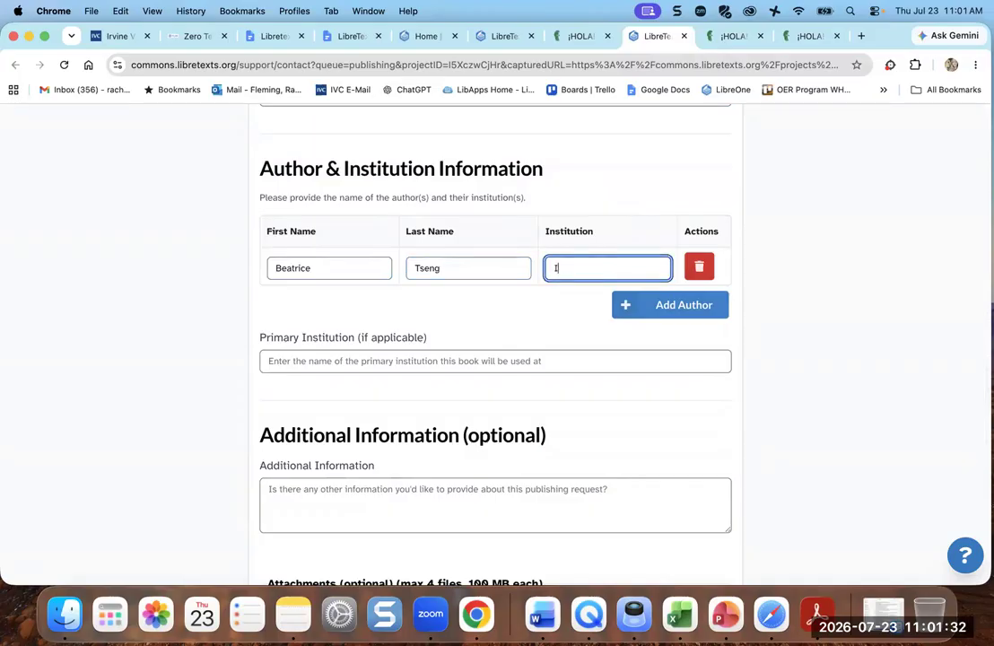
{"action": "key", "text": "BackSpace"}
{"action": "key", "text": "BackSpace"}
{"action": "key", "text": "BackSpace"}
{"action": "key", "text": "BackSpace"}
{"action": "key", "text": "BackSpace"}
{"action": "type", "text": "alley College"}
- Add the second author's name with institution Irvine Valley College
{"action": "left_click", "coordinate": [655, 315]}
{"action": "type", "text": "Karla"}
{"action": "key", "text": "Tab"}
{"action": "type", "text": "L"}
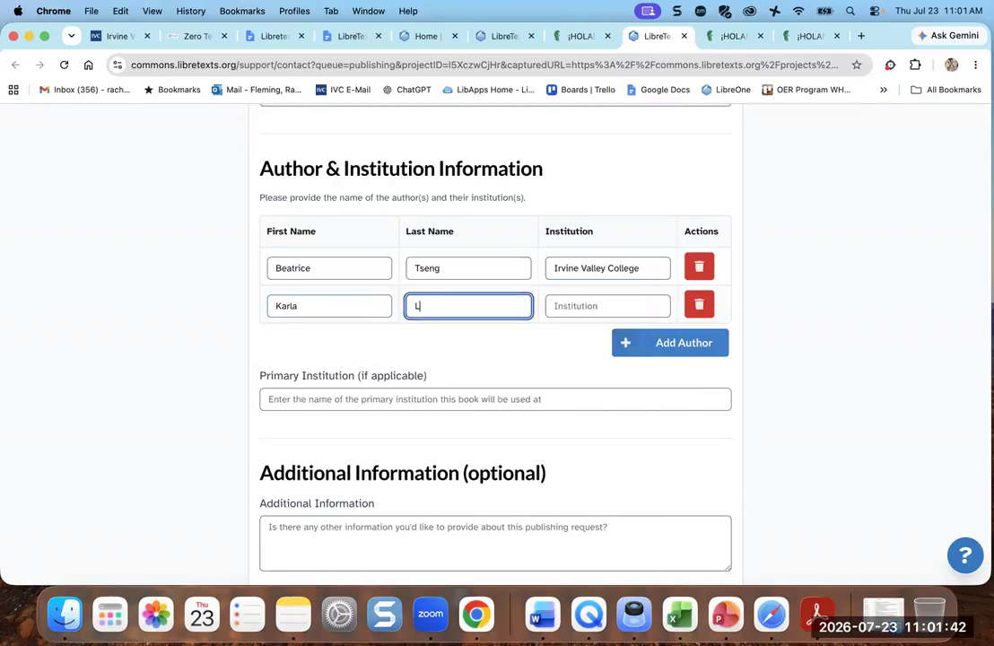
{"action": "type", "text": "emari"}
{"action": "left_click", "coordinate": [607, 306]}
{"action": "type", "text": "Irvine Valley College"}
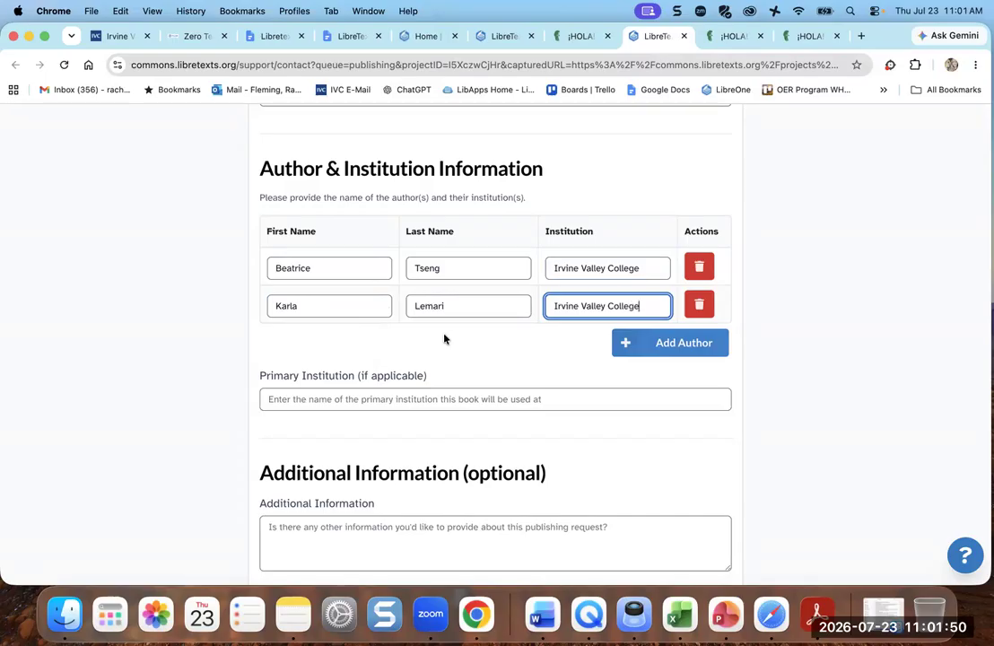
- Add the third author's name with institution Irvine Valley College
{"action": "left_click", "coordinate": [659, 343]}
{"action": "type", "text": "Lisbeth"}
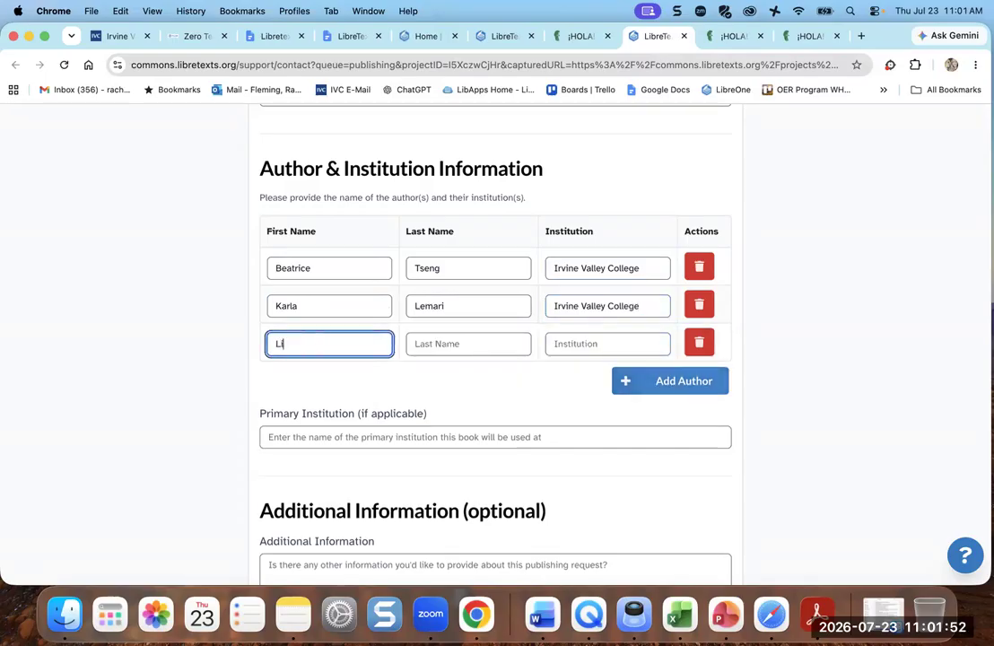
{"action": "key", "text": "Tab"}
{"action": "type", "text": "Roseal"}
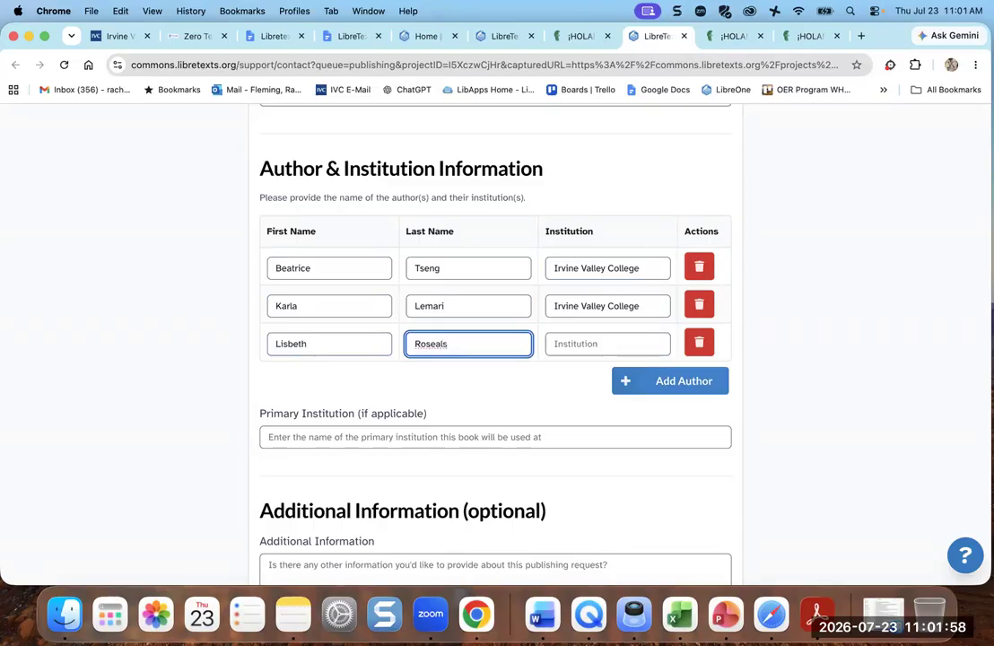
{"action": "key", "text": "BackSpace"}
{"action": "key", "text": "BackSpace"}
{"action": "key", "text": "BackSpace"}
{"action": "key", "text": "BackSpace"}
{"action": "key", "text": "BackSpace"}
{"action": "type", "text": "sales"}
{"action": "left_click", "coordinate": [604, 344]}
{"action": "type", "text": "Irvine Val"}
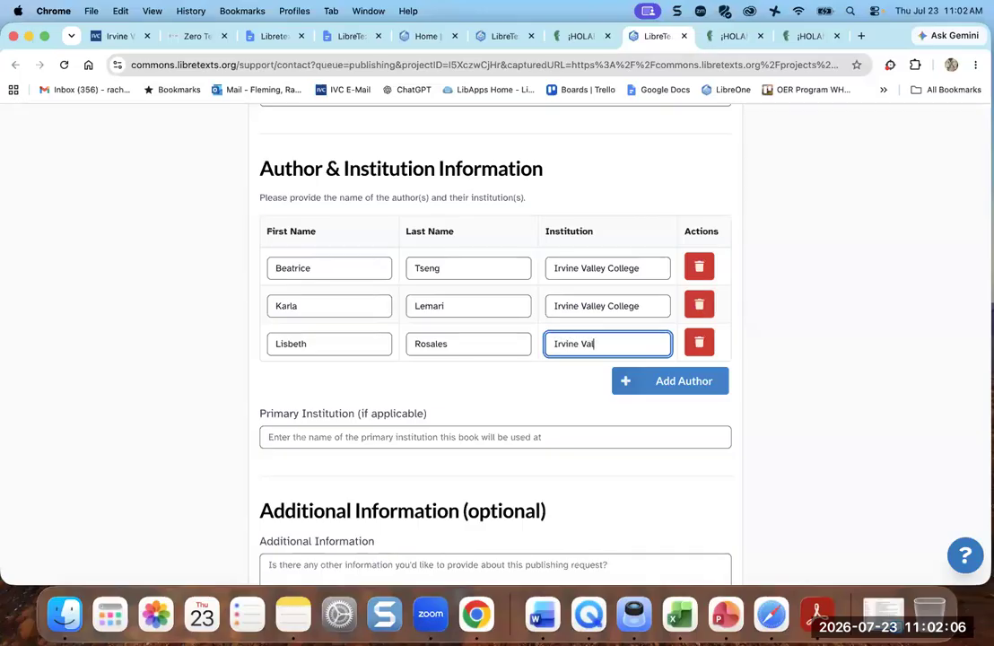
{"action": "type", "text": "ley College"}
- Set Primary Institution to Irvine Valley College and submit the publishing request
{"action": "scroll", "coordinate": [502, 417], "scroll_direction": "down", "scroll_amount": 2}
{"action": "left_click", "coordinate": [367, 377]}
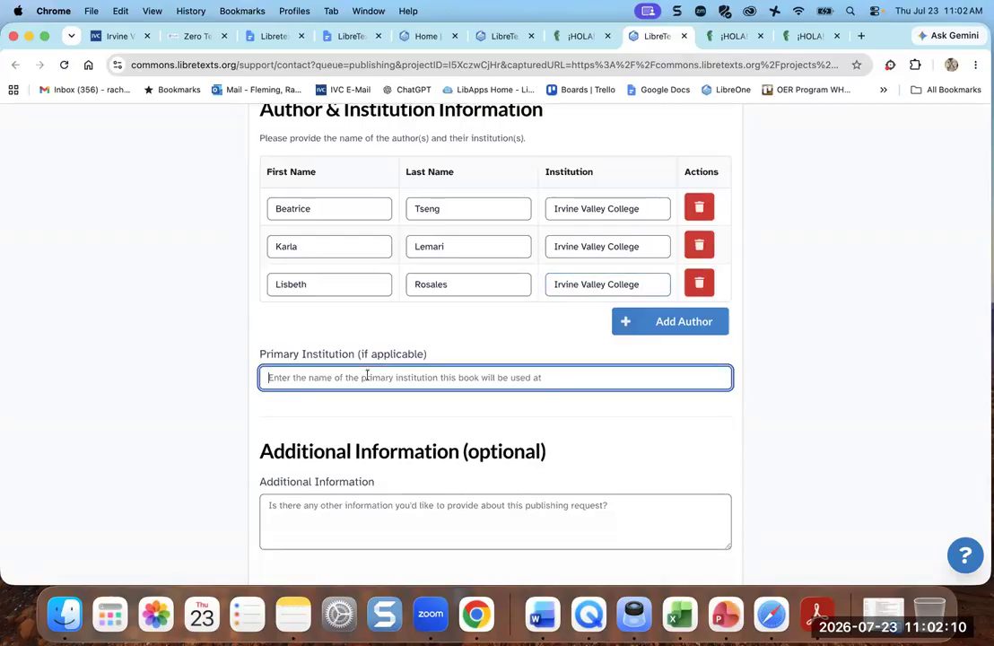
{"action": "type", "text": "Irvine Va"}
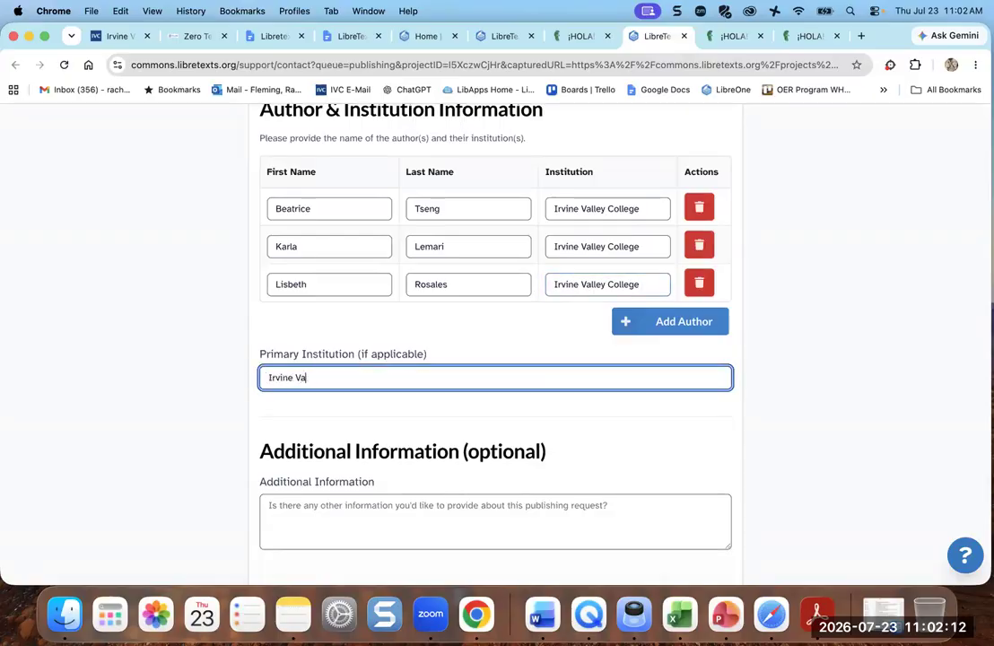
{"action": "type", "text": "lley College"}
{"action": "scroll", "coordinate": [453, 486], "scroll_direction": "down", "scroll_amount": 5}
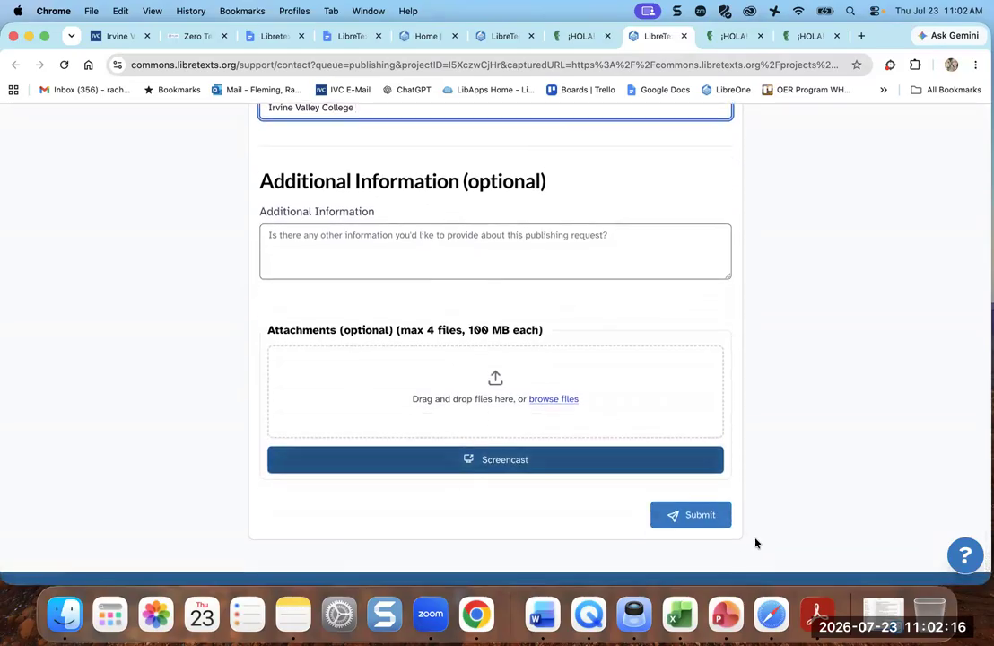
{"action": "left_click", "coordinate": [701, 518]}
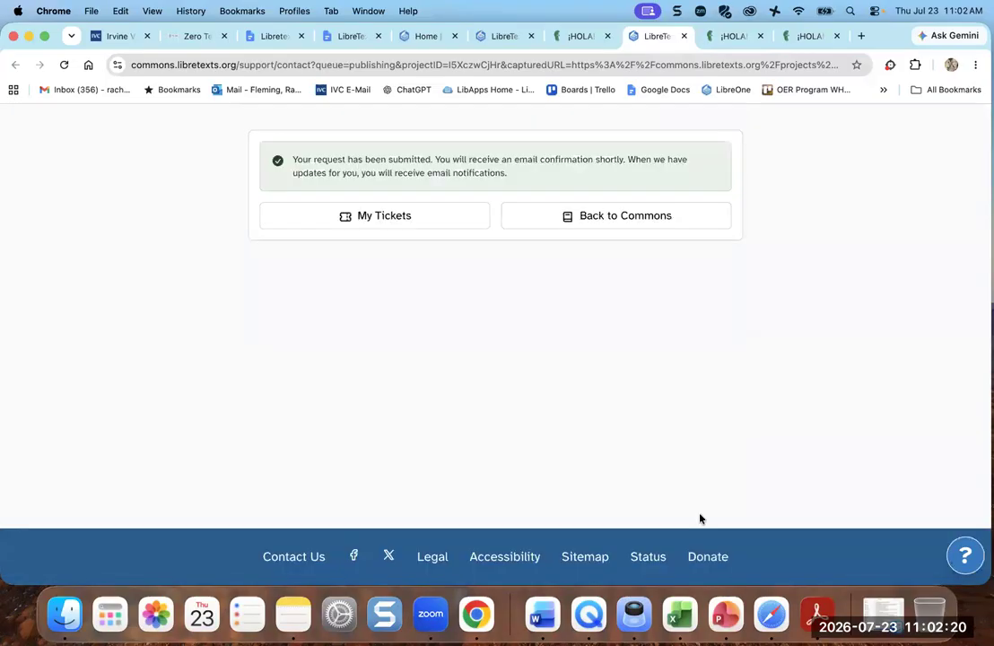
- Return to the ¡Hola! IVC Spanish 3 project and open its book via Open Project Link
{"action": "scroll", "coordinate": [681, 384], "scroll_direction": "up", "scroll_amount": 2}
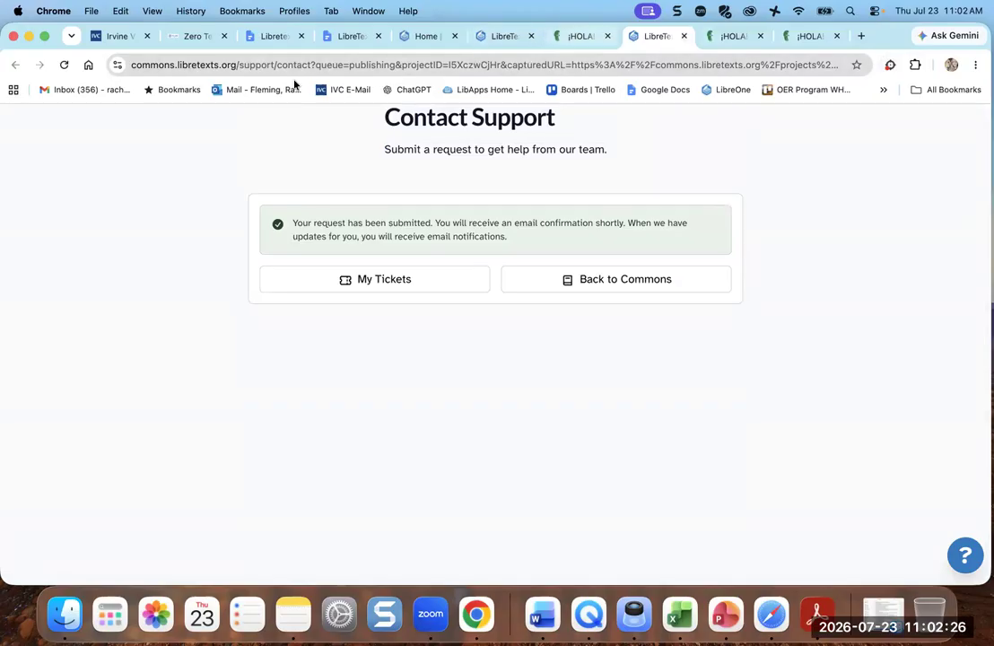
{"action": "left_click", "coordinate": [507, 37]}
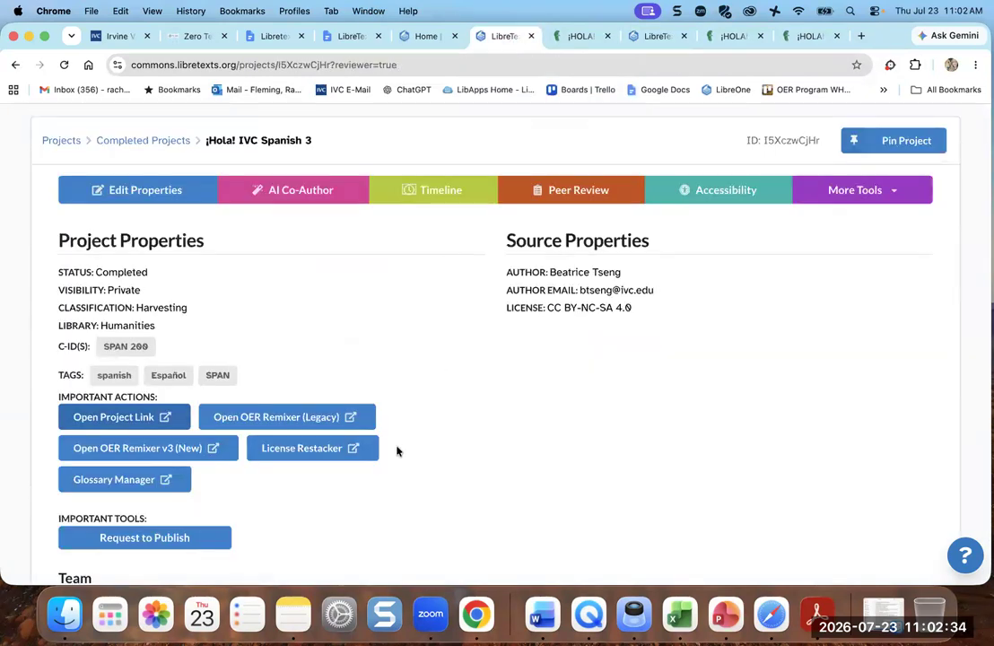
{"action": "scroll", "coordinate": [397, 450], "scroll_direction": "down", "scroll_amount": 10}
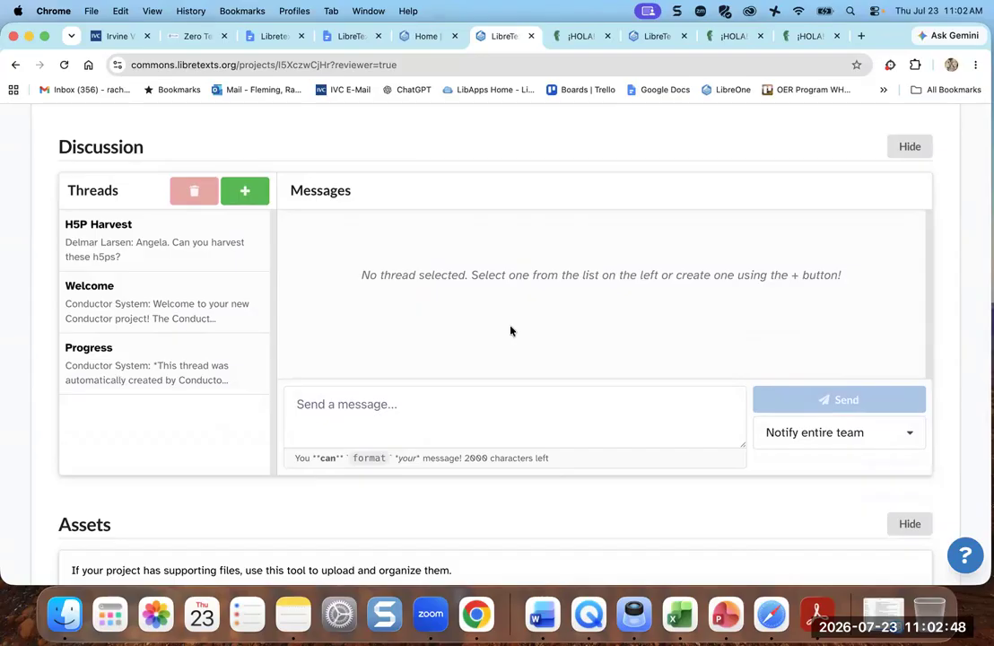
{"action": "scroll", "coordinate": [510, 331], "scroll_direction": "up", "scroll_amount": 10}
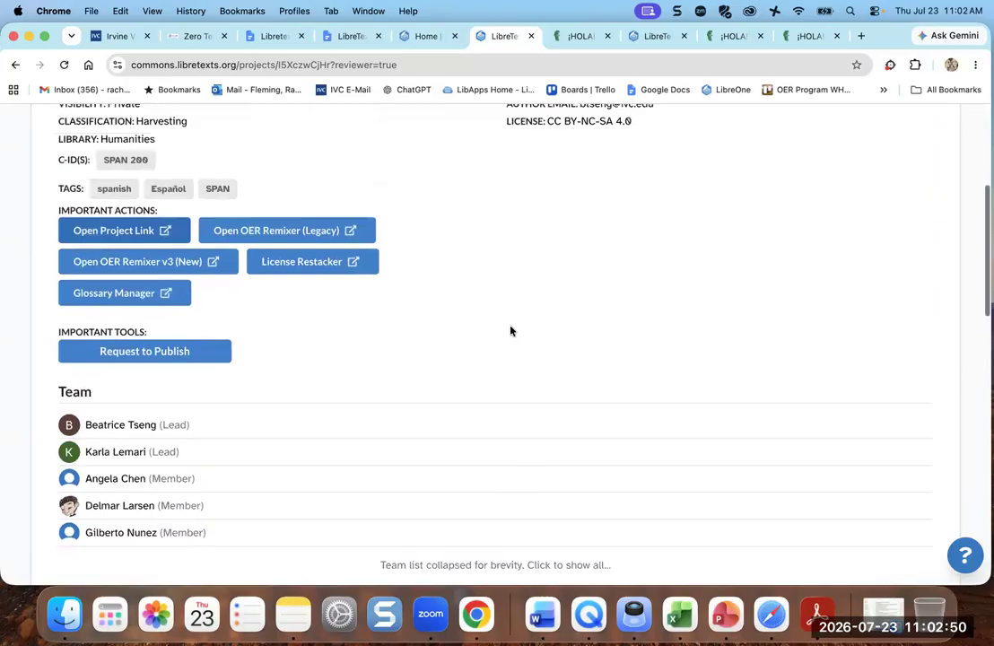
{"action": "scroll", "coordinate": [511, 328], "scroll_direction": "up", "scroll_amount": 1}
{"action": "scroll", "coordinate": [98, 496], "scroll_direction": "down", "scroll_amount": 2}
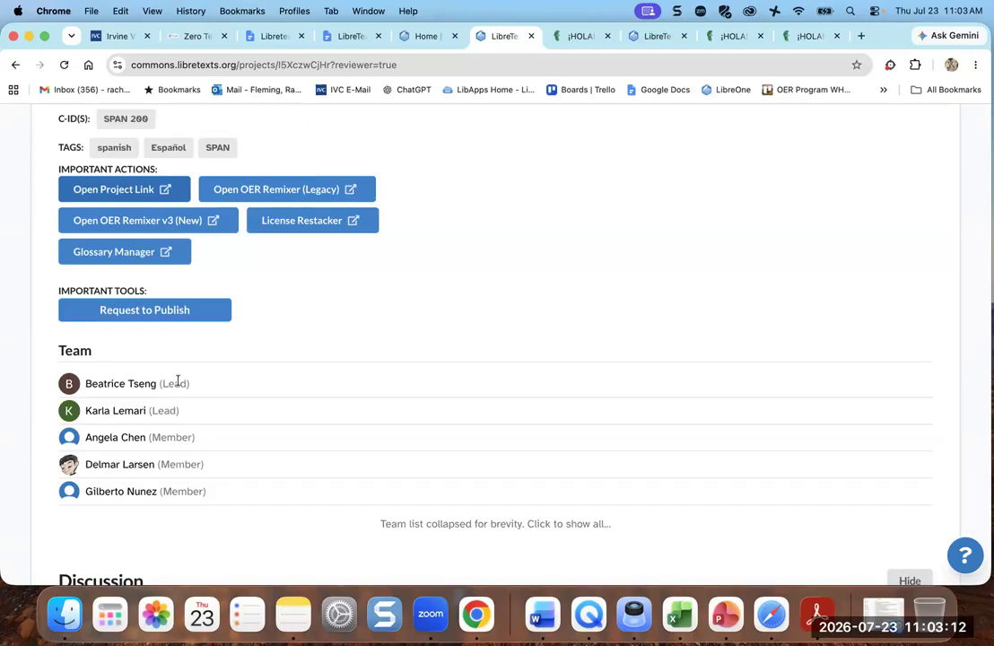
{"action": "scroll", "coordinate": [178, 381], "scroll_direction": "up", "scroll_amount": 5}
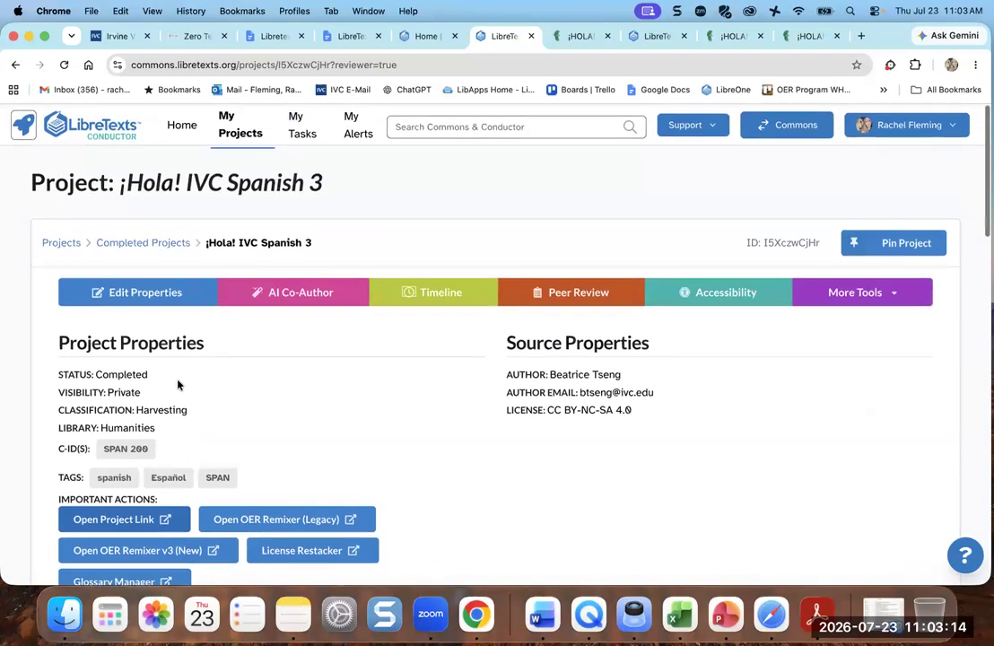
{"action": "left_click", "coordinate": [129, 518]}
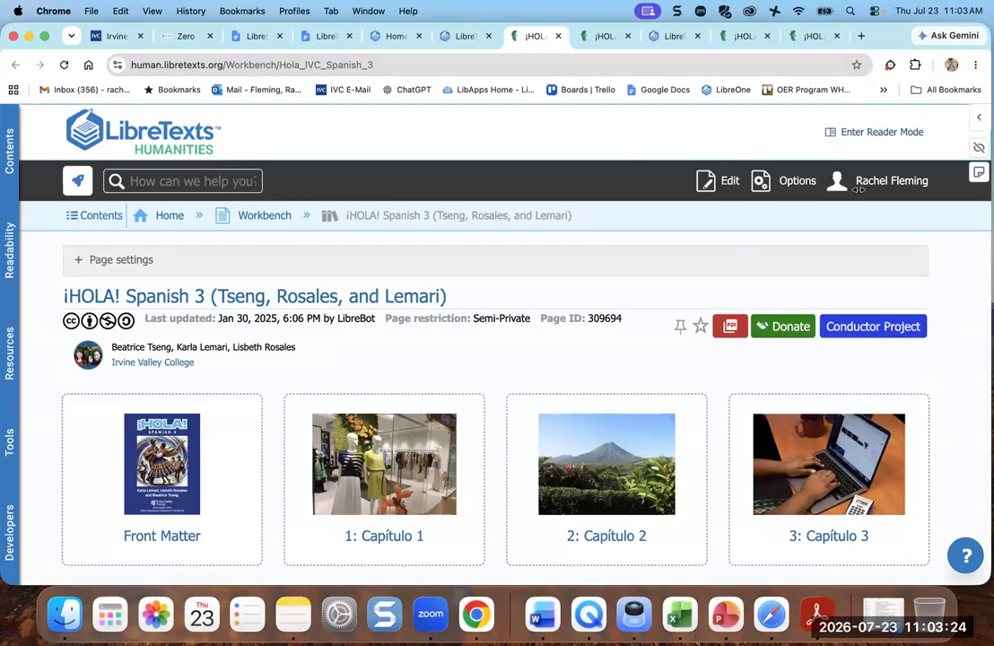
- Look over the book's chapter cards, then open the page's Options menu
{"action": "scroll", "coordinate": [470, 386], "scroll_direction": "down", "scroll_amount": 5}
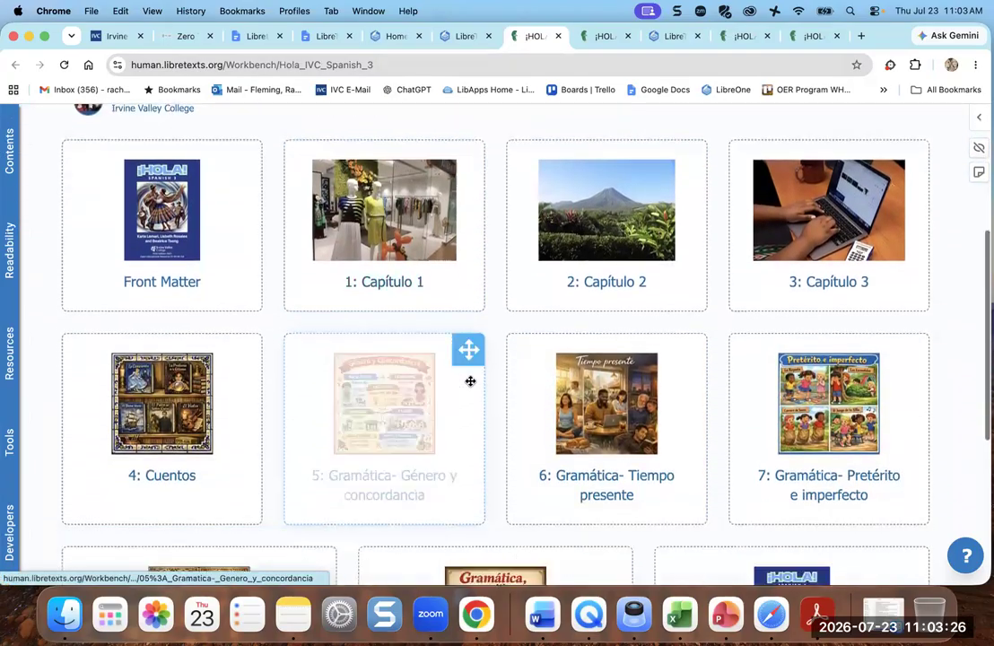
{"action": "scroll", "coordinate": [470, 385], "scroll_direction": "up", "scroll_amount": 5}
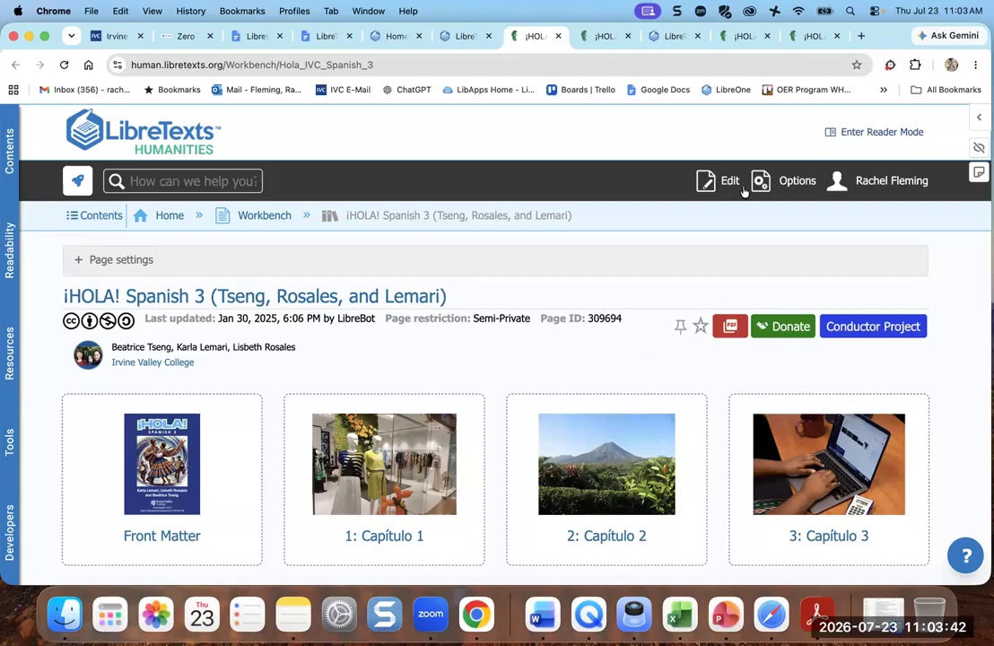
{"action": "left_click", "coordinate": [796, 183]}
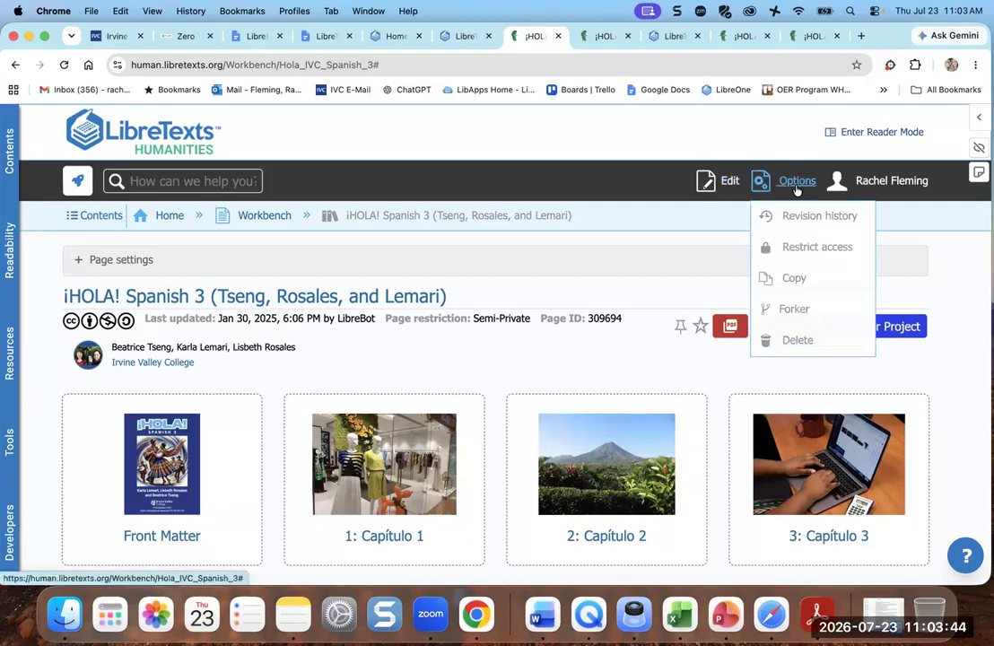
- Make the book and all subpages Public, overwriting subpage permissions, and confirm
{"action": "left_click", "coordinate": [793, 252]}
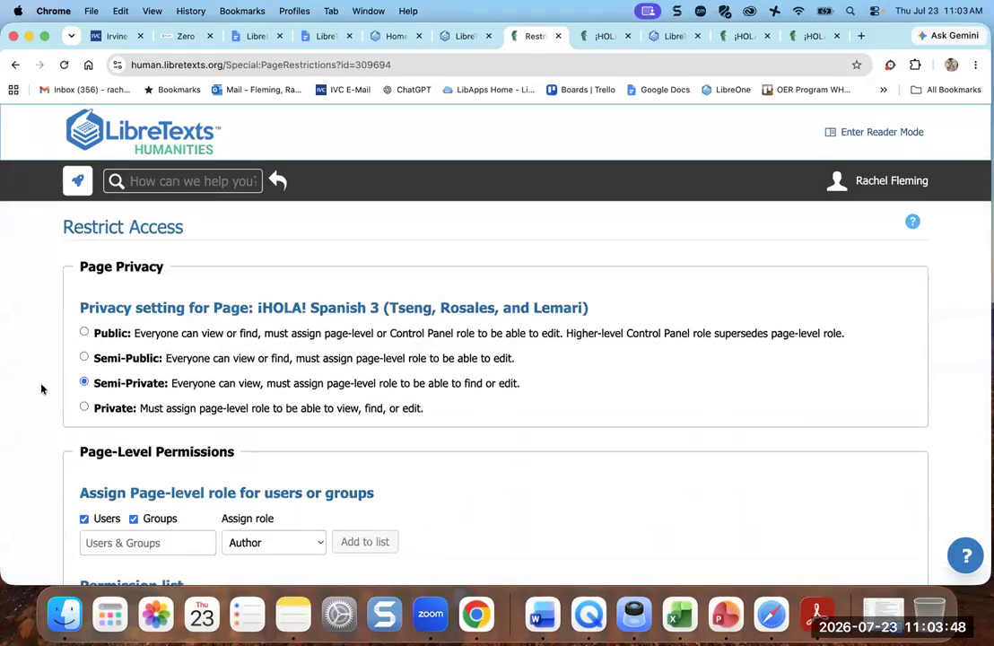
{"action": "scroll", "coordinate": [148, 453], "scroll_direction": "down", "scroll_amount": 5}
{"action": "scroll", "coordinate": [148, 453], "scroll_direction": "down", "scroll_amount": 3}
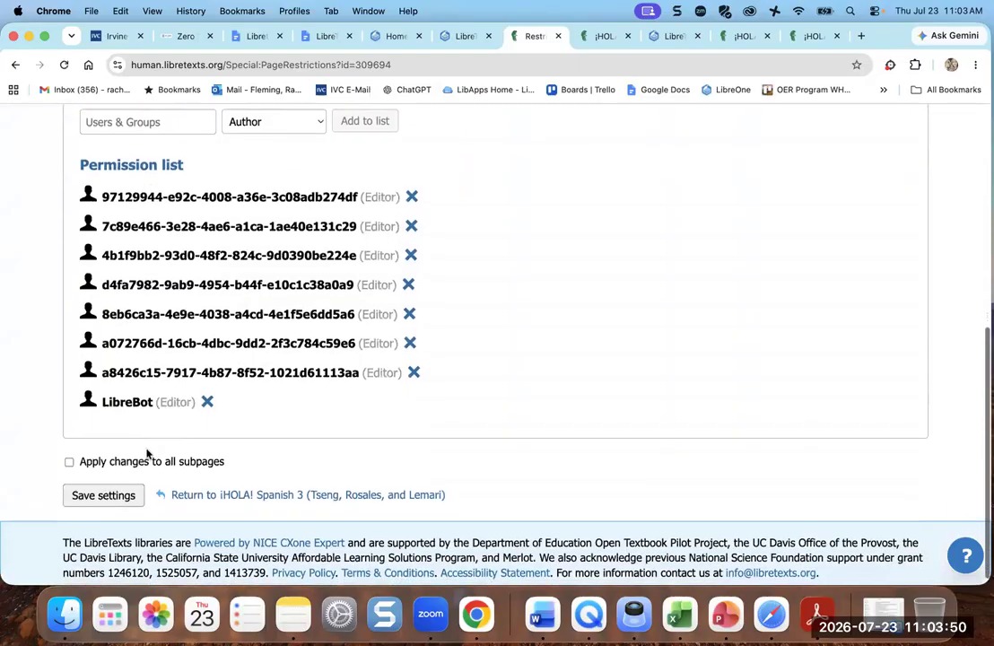
{"action": "scroll", "coordinate": [108, 359], "scroll_direction": "up", "scroll_amount": 10}
{"action": "left_click", "coordinate": [85, 280]}
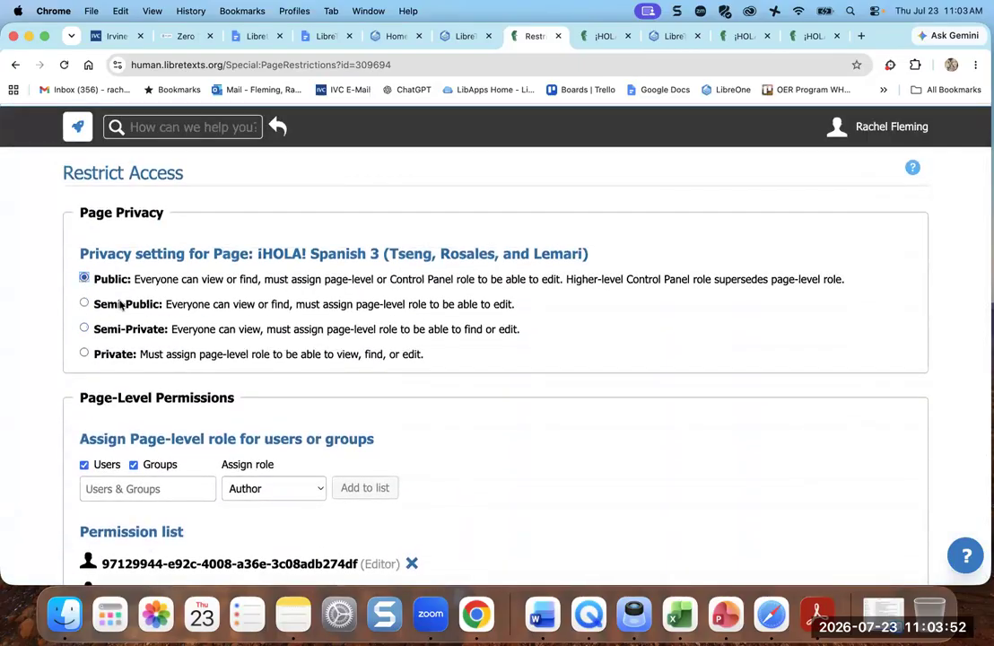
{"action": "scroll", "coordinate": [162, 324], "scroll_direction": "down", "scroll_amount": 7}
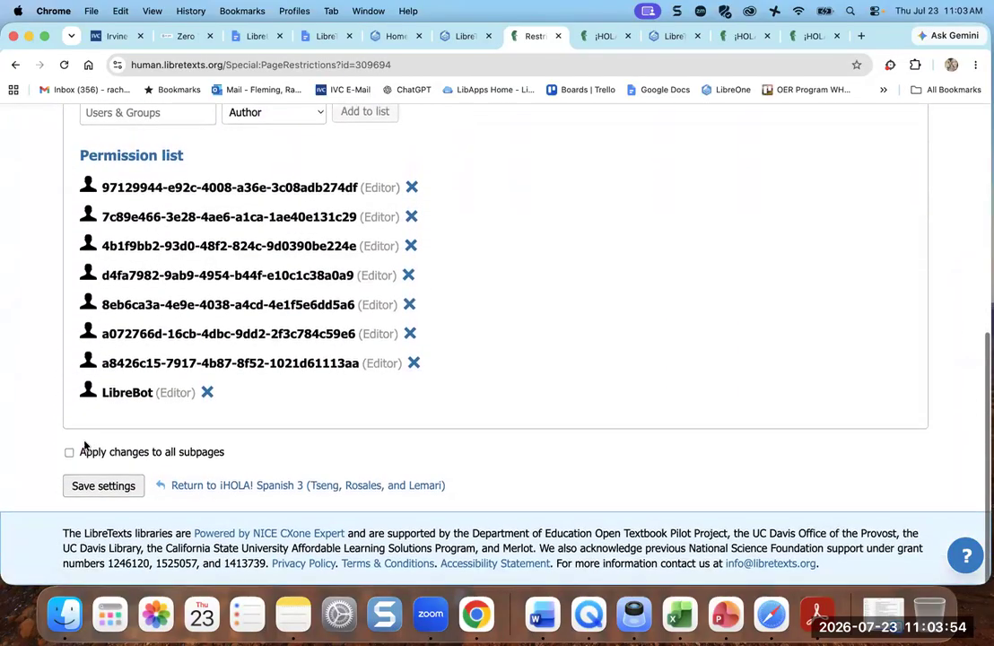
{"action": "left_click", "coordinate": [69, 451]}
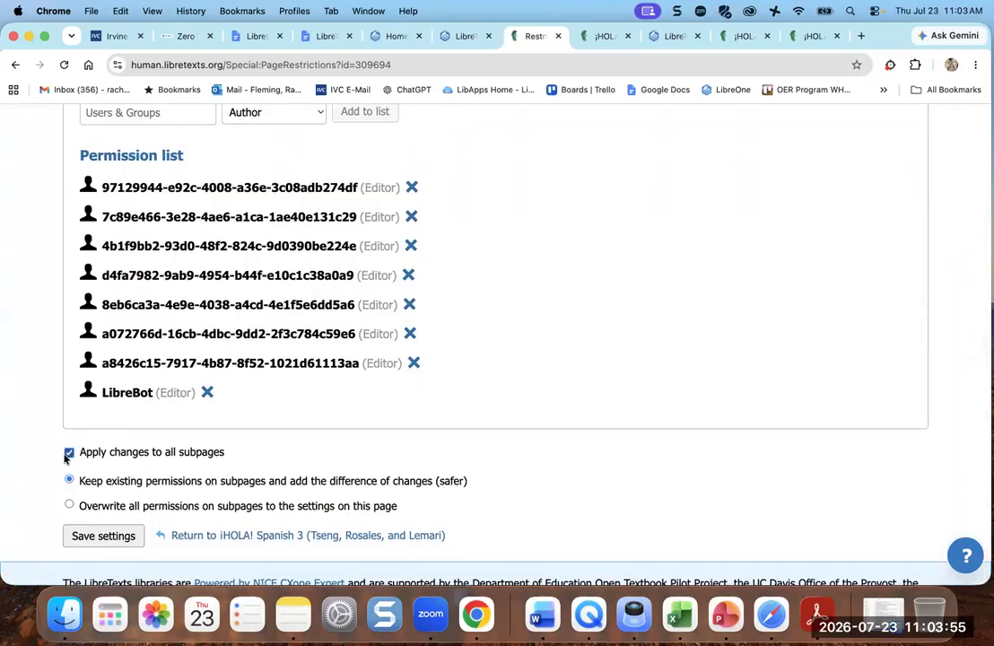
{"action": "left_click", "coordinate": [69, 506]}
{"action": "left_click", "coordinate": [94, 539]}
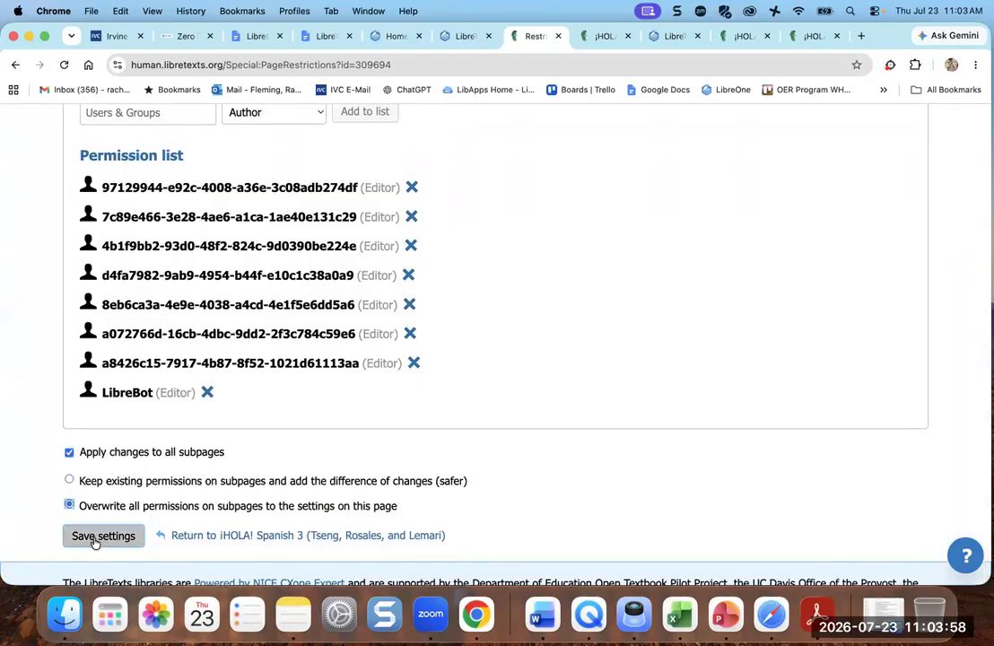
{"action": "left_click", "coordinate": [681, 451]}
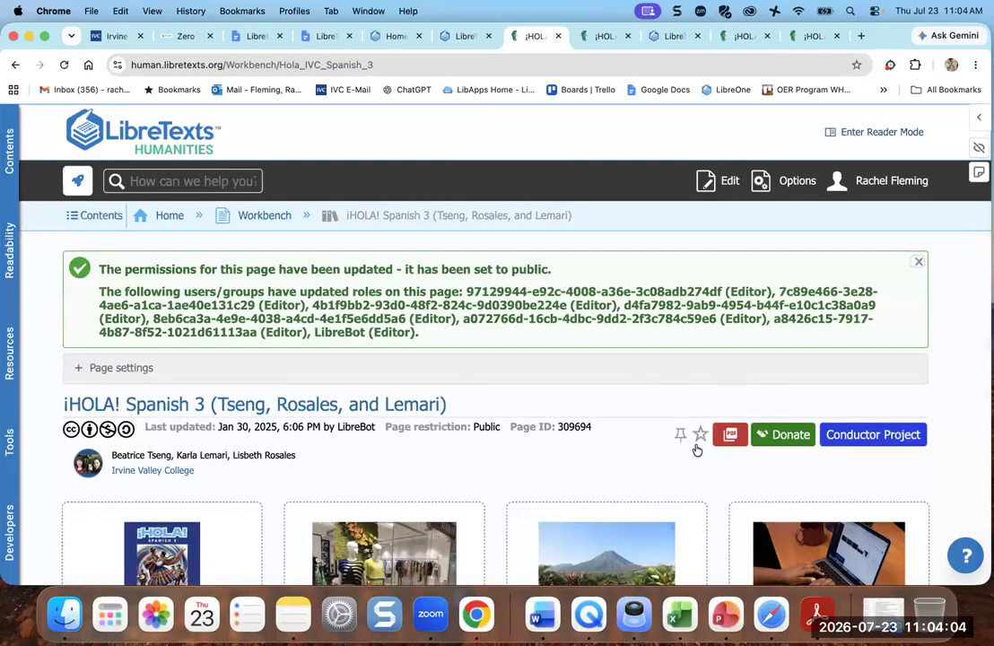
{"action": "scroll", "coordinate": [700, 422], "scroll_direction": "down", "scroll_amount": 5}
- Go to Capítulo 3 and open section 3.6 Gramática- El imperfecto de subjuntivo
{"action": "left_click", "coordinate": [834, 392]}
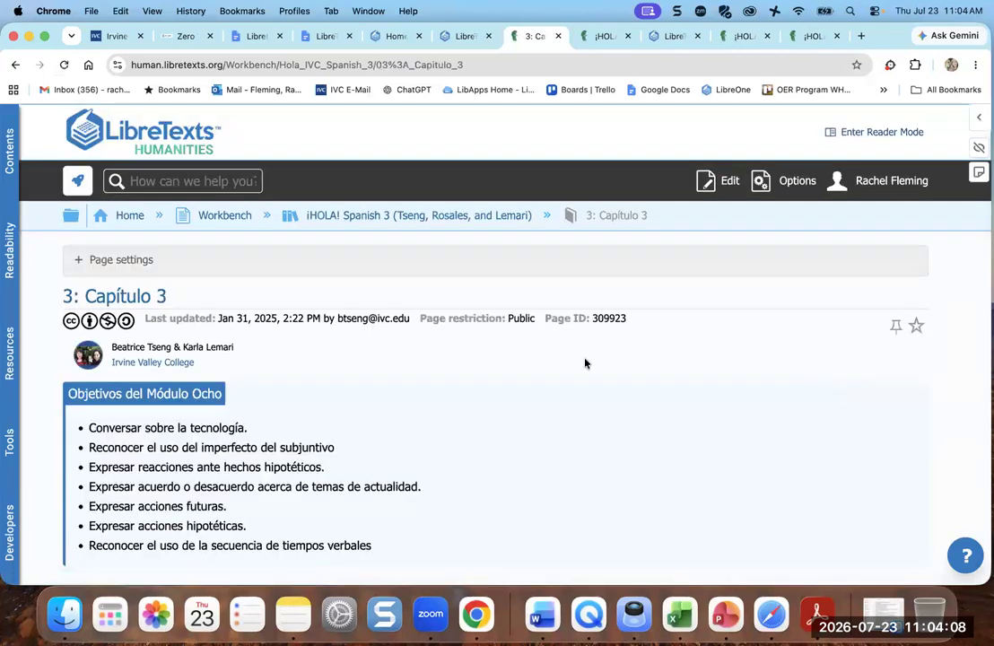
{"action": "scroll", "coordinate": [561, 357], "scroll_direction": "down", "scroll_amount": 5}
{"action": "left_click", "coordinate": [592, 316]}
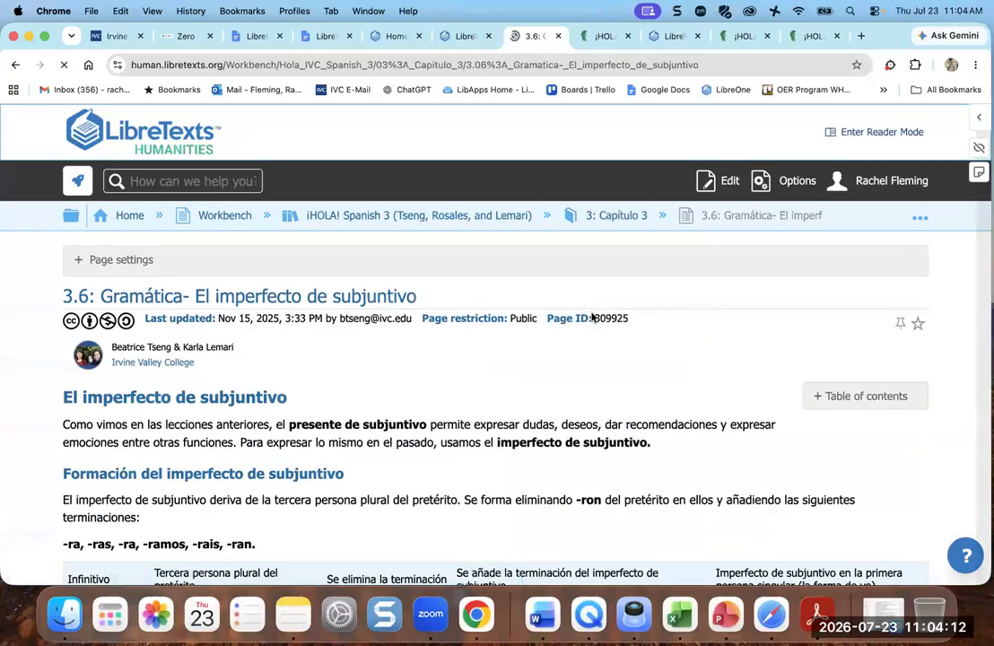
{"action": "scroll", "coordinate": [592, 317], "scroll_direction": "down", "scroll_amount": 2}
{"action": "scroll", "coordinate": [592, 317], "scroll_direction": "down", "scroll_amount": 4}
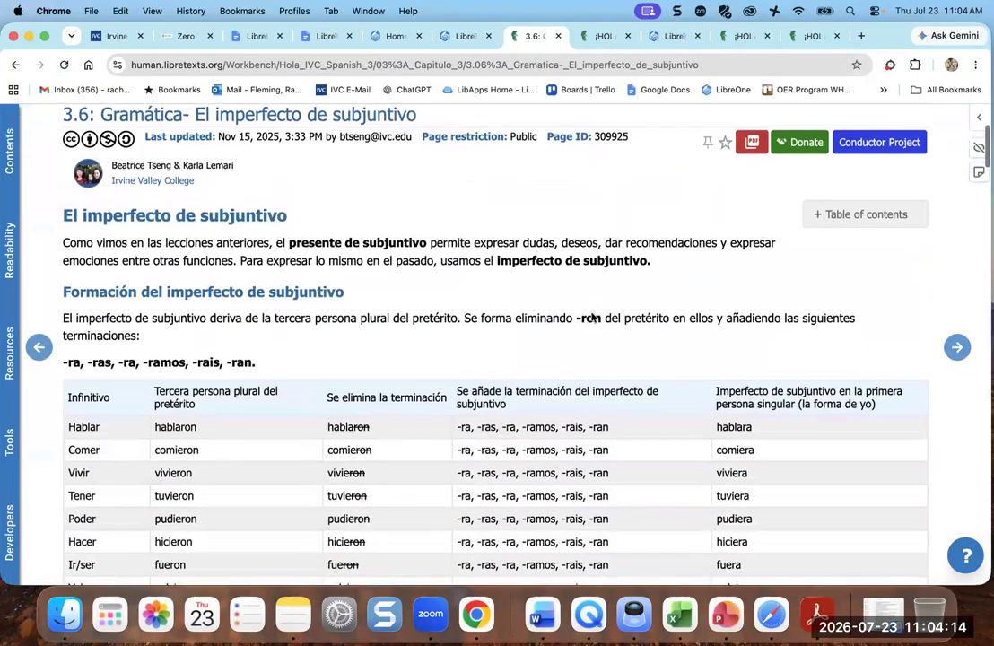
{"action": "scroll", "coordinate": [592, 316], "scroll_direction": "up", "scroll_amount": 5}
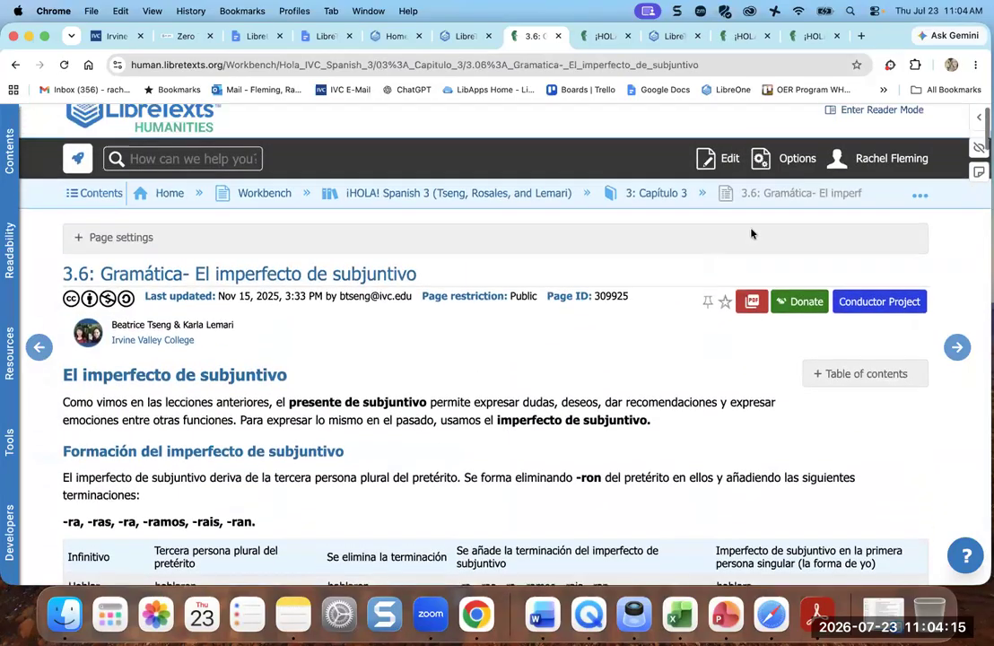
- Confirm section 3.6's access restriction is Public and save the settings
{"action": "left_click", "coordinate": [793, 159]}
{"action": "left_click", "coordinate": [797, 250]}
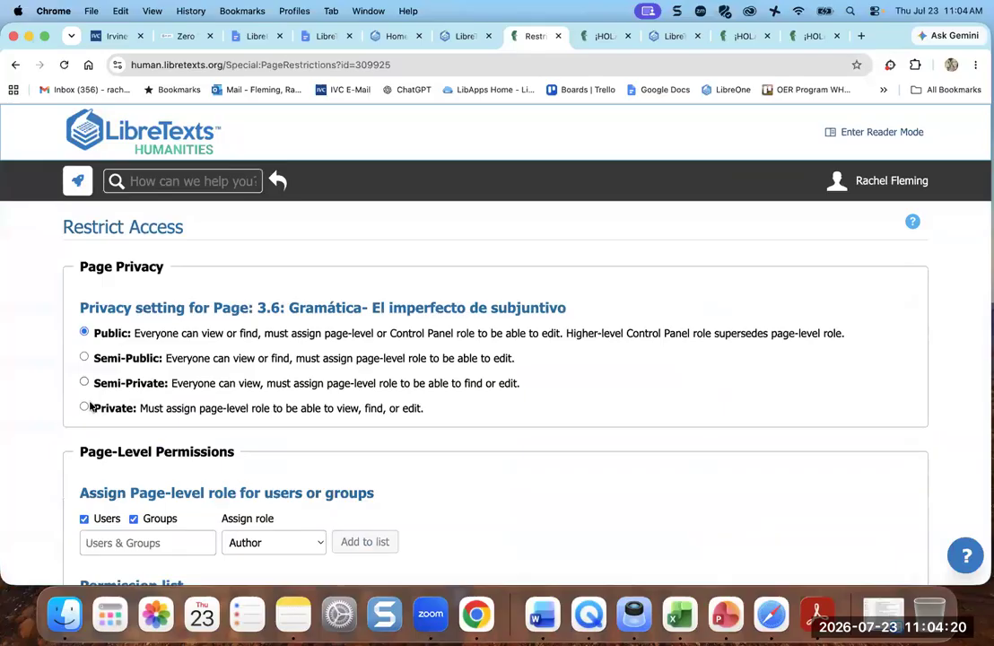
{"action": "scroll", "coordinate": [299, 431], "scroll_direction": "down", "scroll_amount": 5}
{"action": "scroll", "coordinate": [269, 422], "scroll_direction": "down", "scroll_amount": 4}
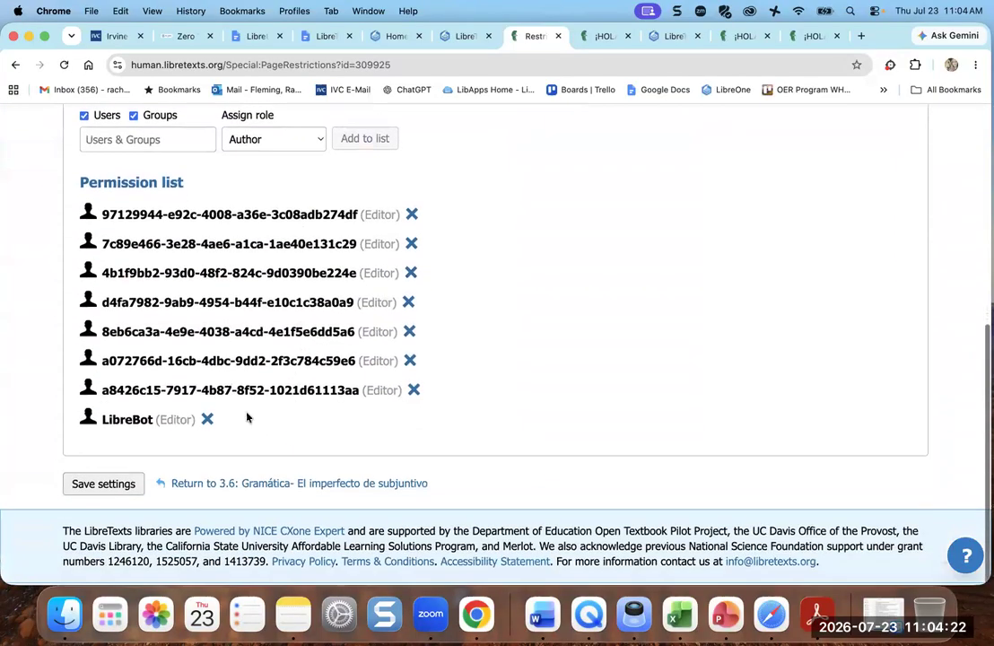
{"action": "left_click", "coordinate": [100, 489]}
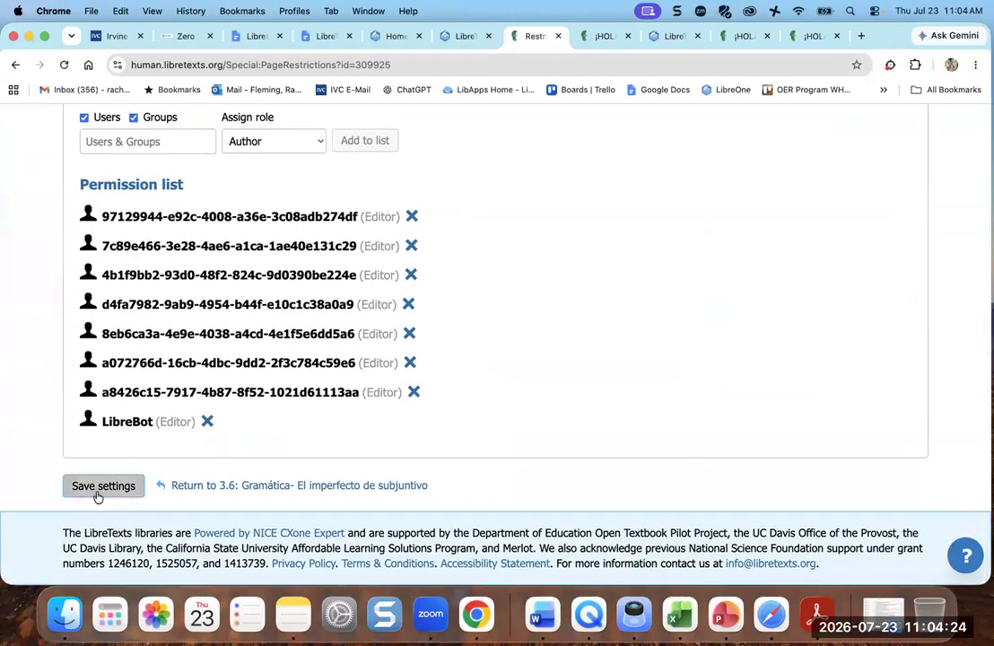
{"action": "scroll", "coordinate": [390, 360], "scroll_direction": "up", "scroll_amount": 9}
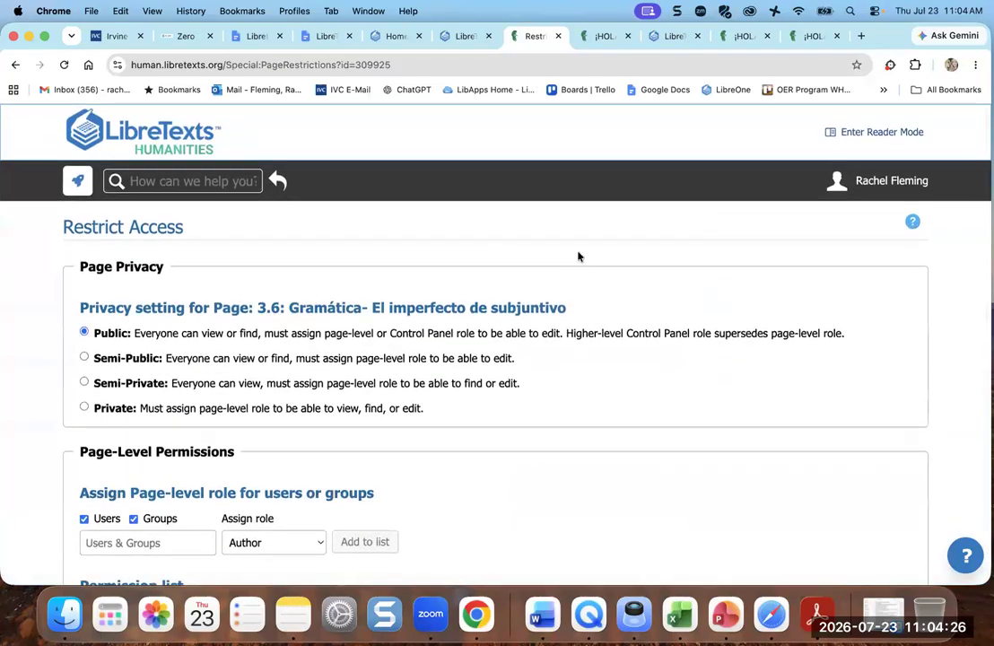
- Return to the ¡HOLA! Spanish 3 book's main page and show its PDF download options
{"action": "left_click", "coordinate": [279, 182]}
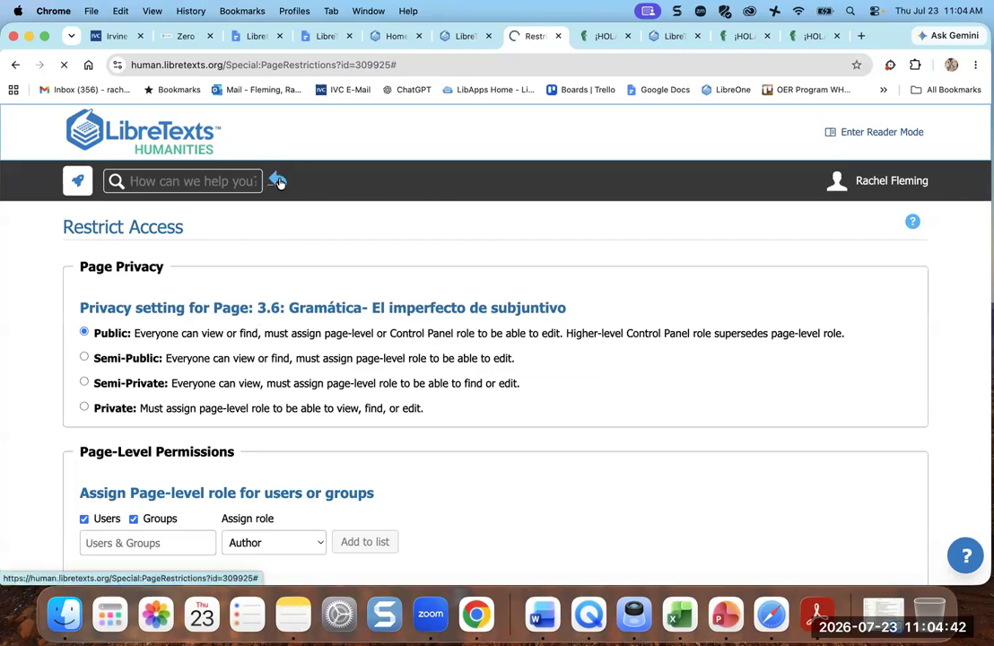
{"action": "scroll", "coordinate": [502, 332], "scroll_direction": "down", "scroll_amount": 3}
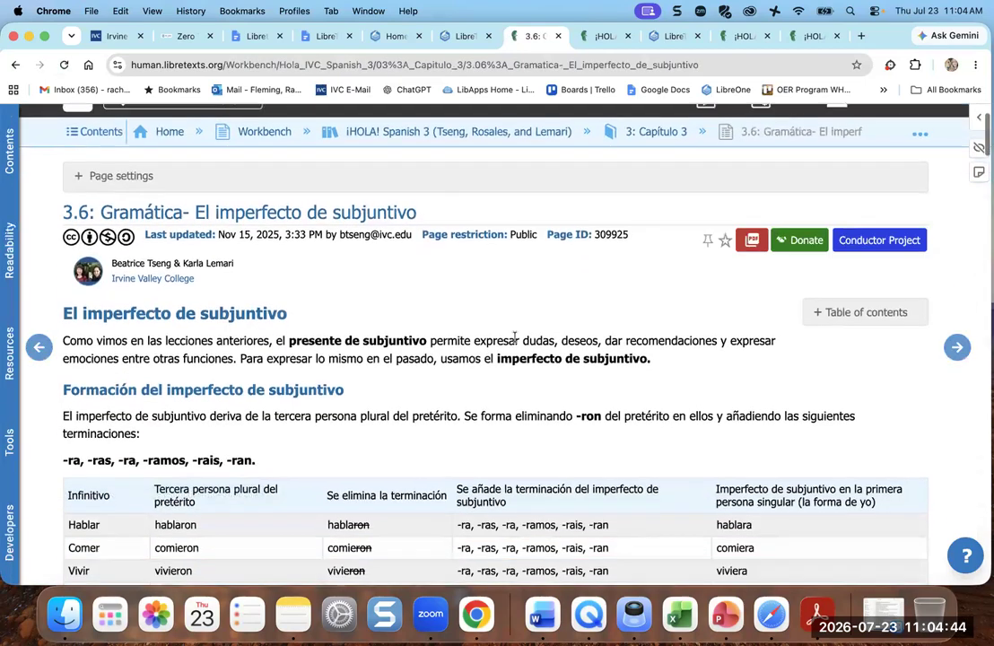
{"action": "scroll", "coordinate": [435, 298], "scroll_direction": "up", "scroll_amount": 3}
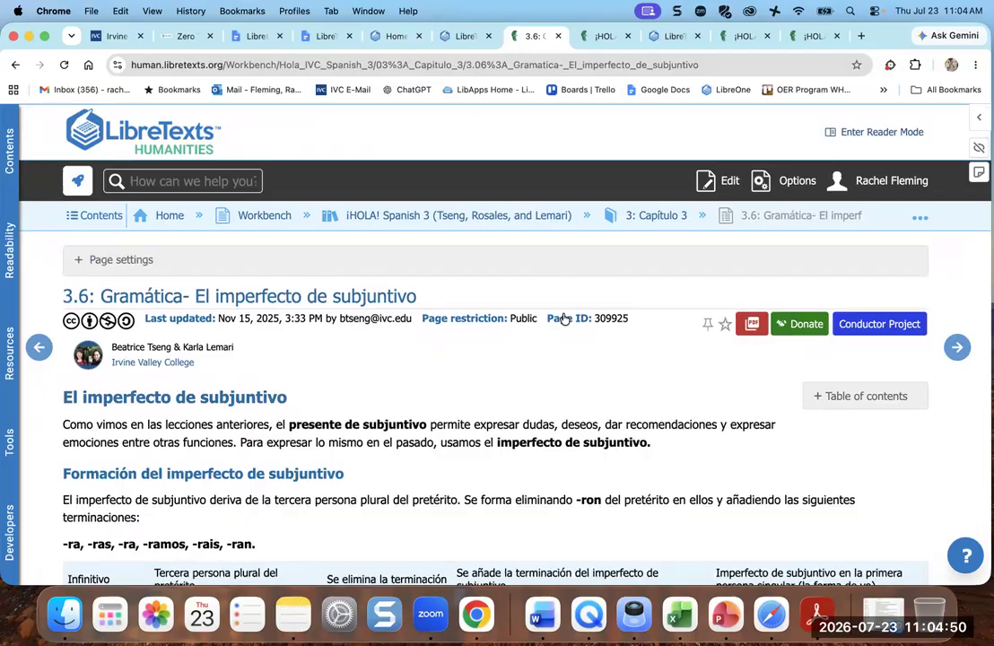
{"action": "left_click", "coordinate": [524, 216]}
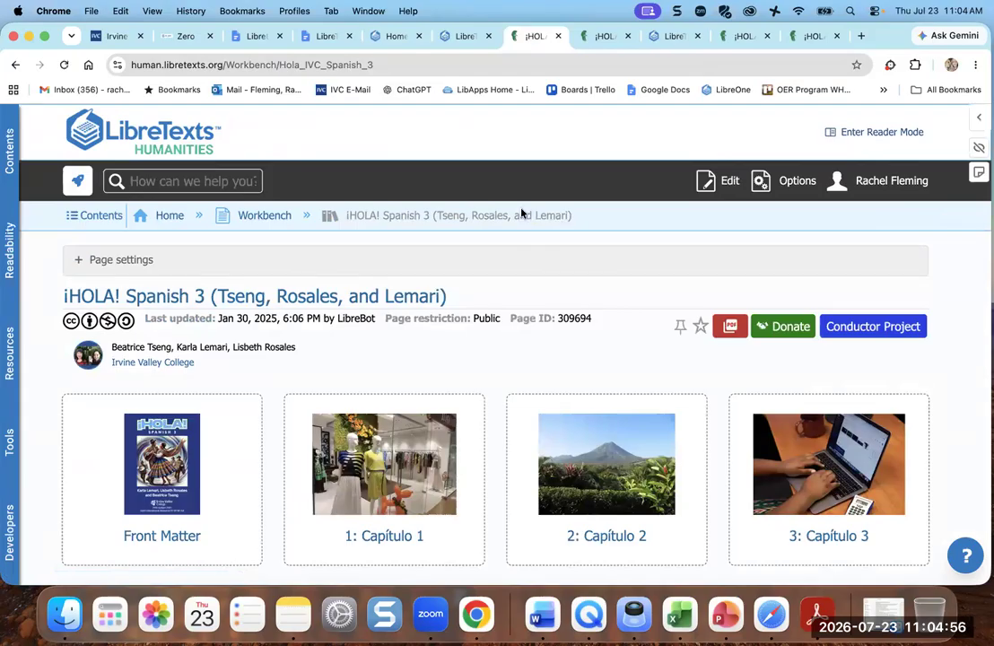
{"action": "left_click", "coordinate": [728, 327]}
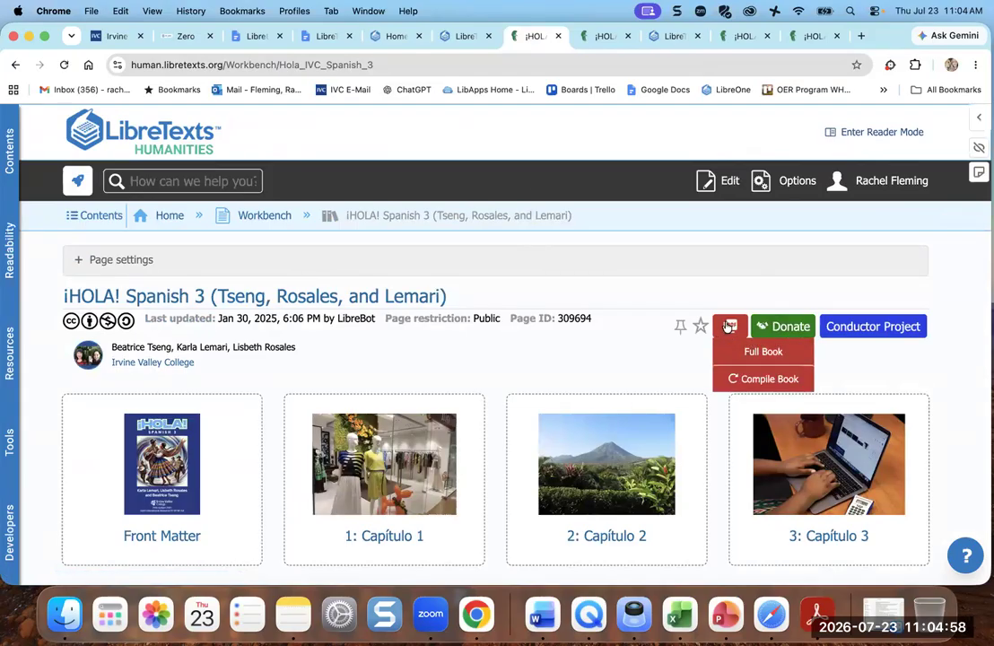